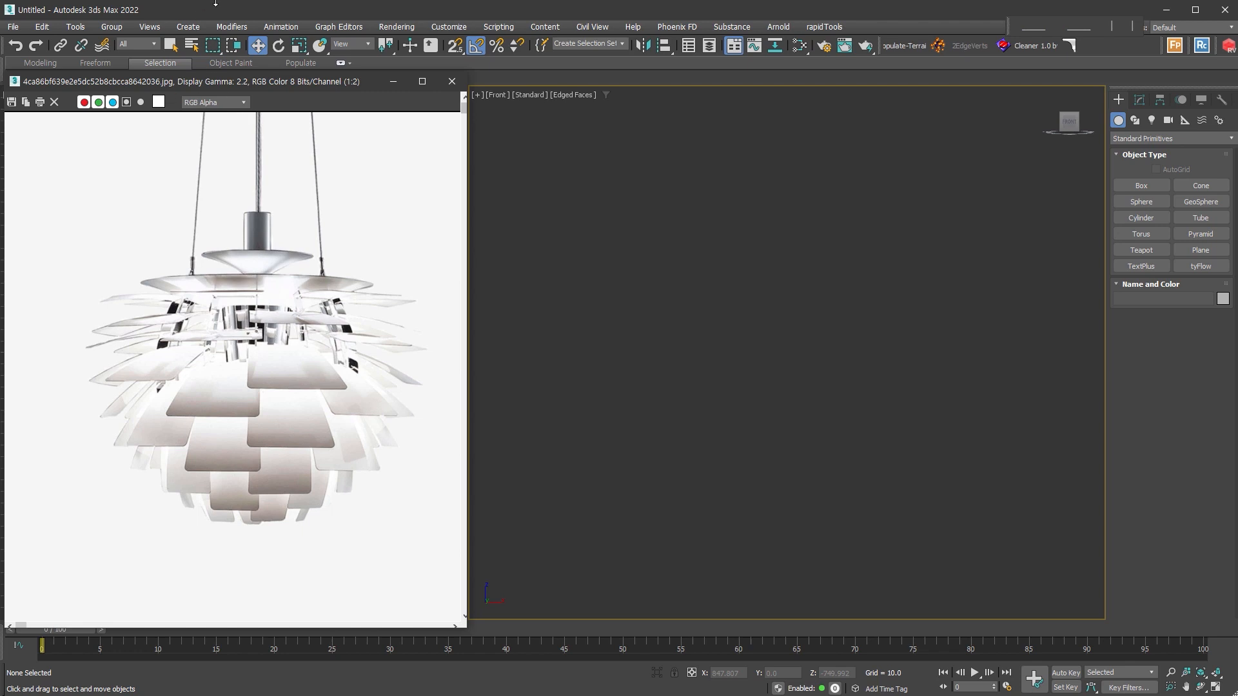
# - Create a cone centred on the large shade in the blueprint, with radii about 78.7 and 258.2 and height about 104.3
pyautogui.click(671, 351)
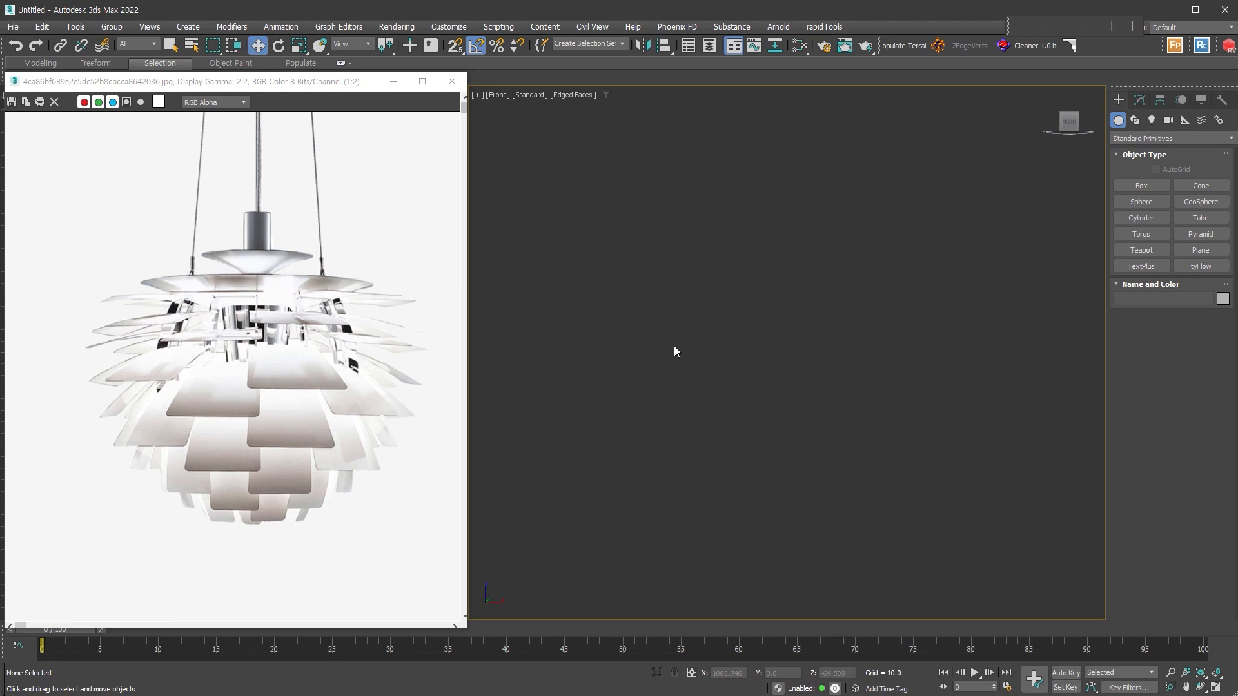
pyautogui.press('z')
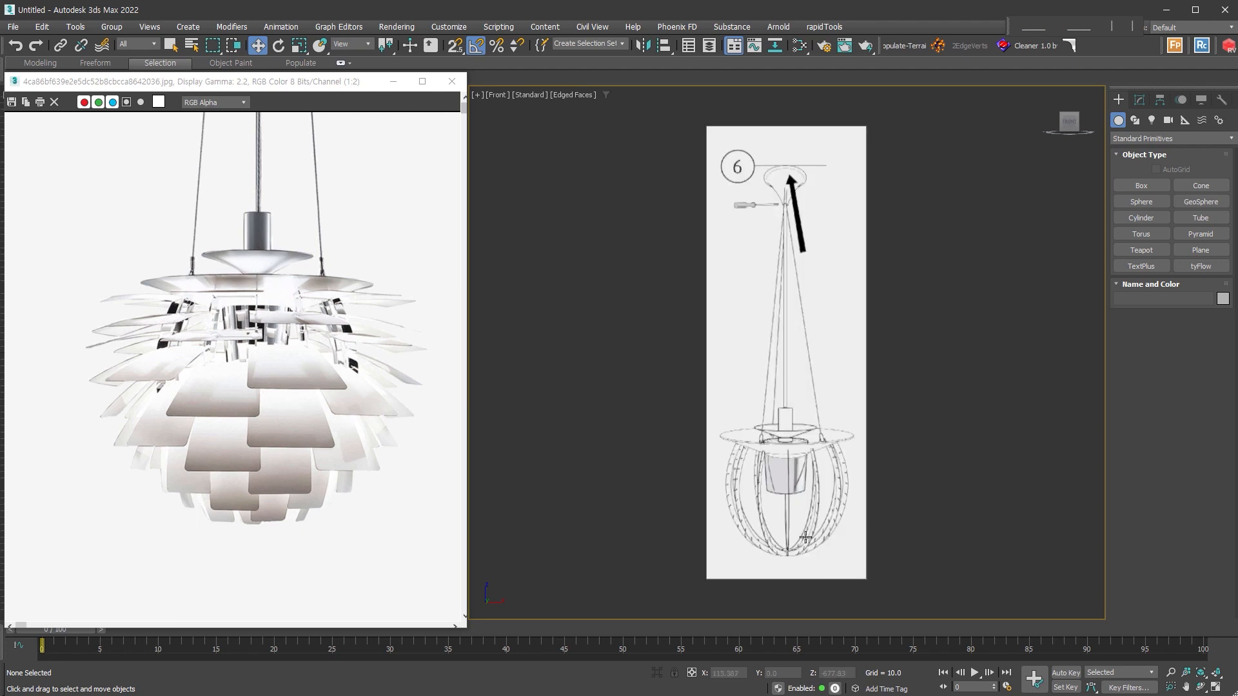
pyautogui.scroll(6, 806, 537)
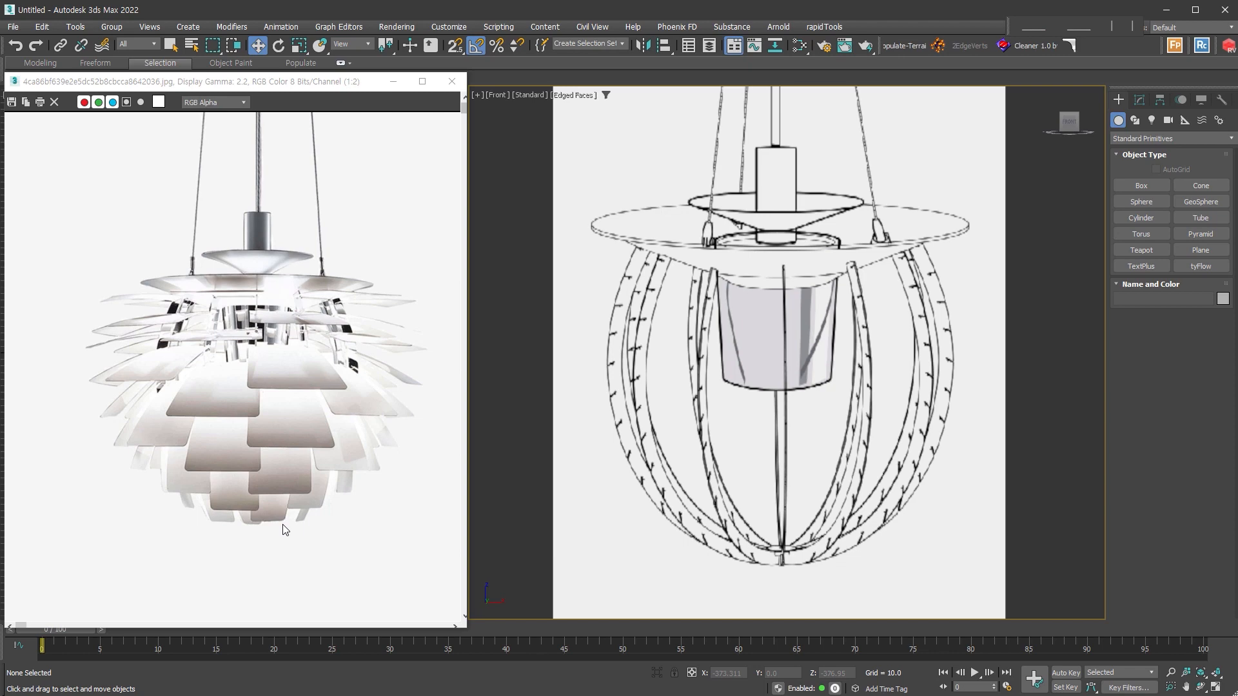
pyautogui.moveTo(788, 349); pyautogui.dragTo(766, 380, button='middle')
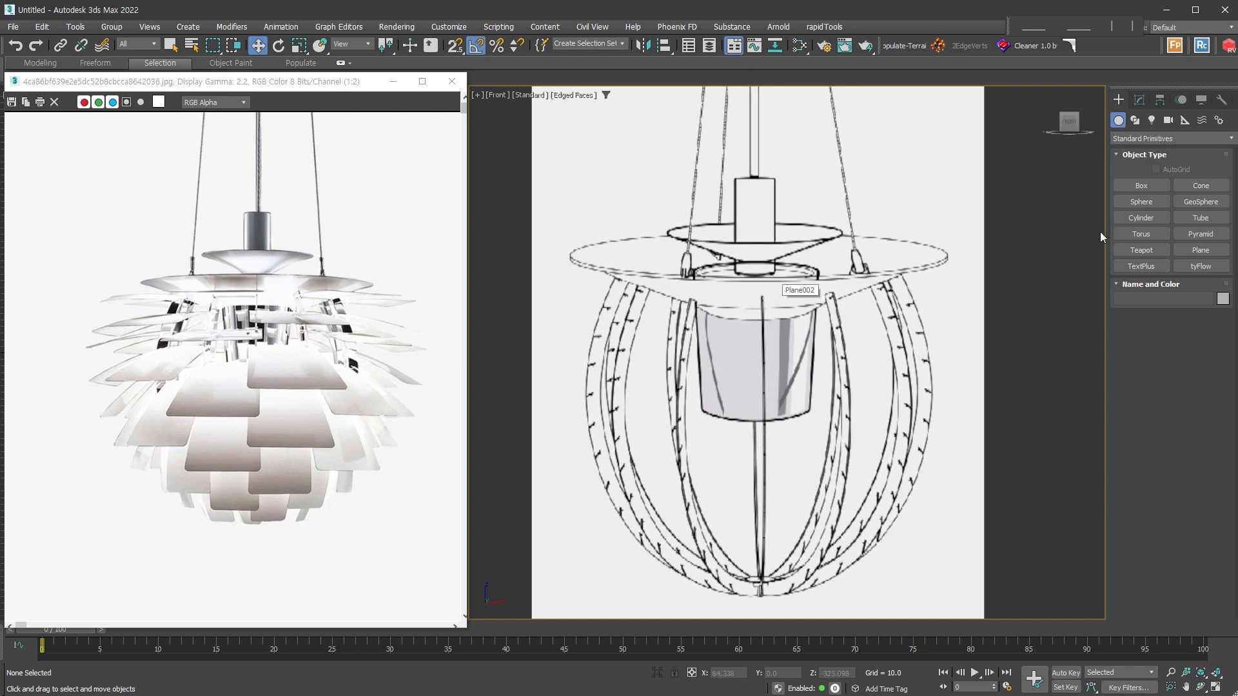
pyautogui.click(1201, 186)
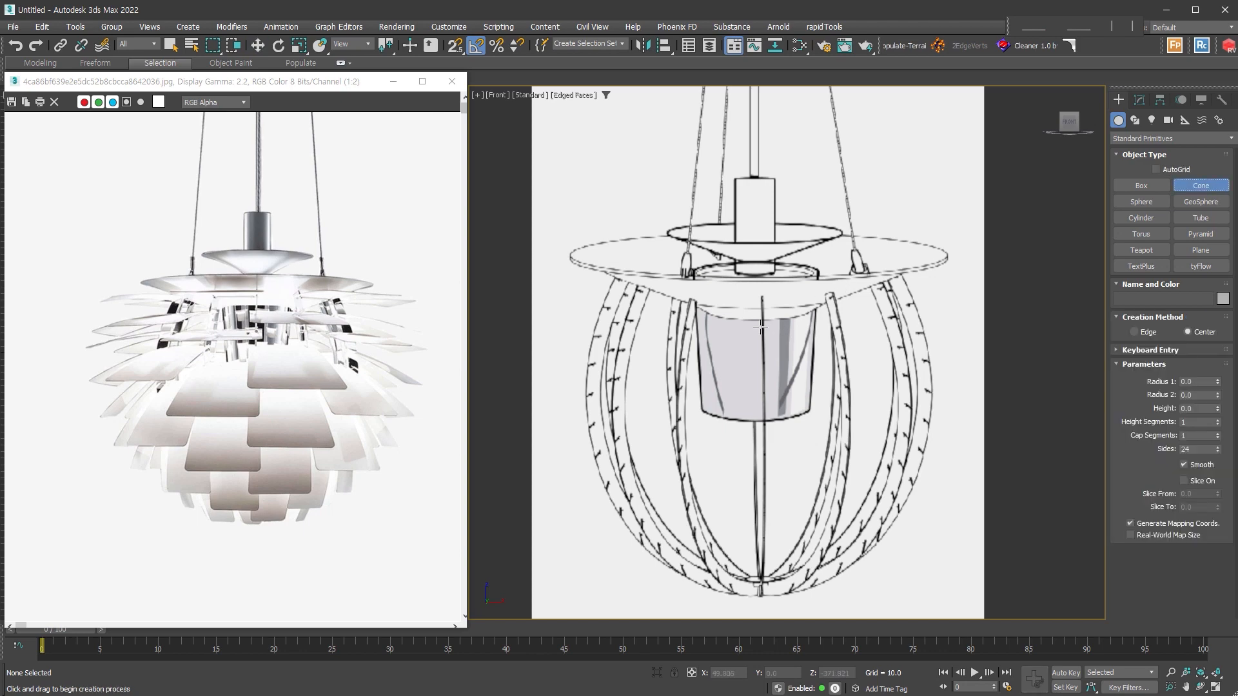
pyautogui.moveTo(755, 307); pyautogui.dragTo(754, 366)
pyautogui.click(753, 284)
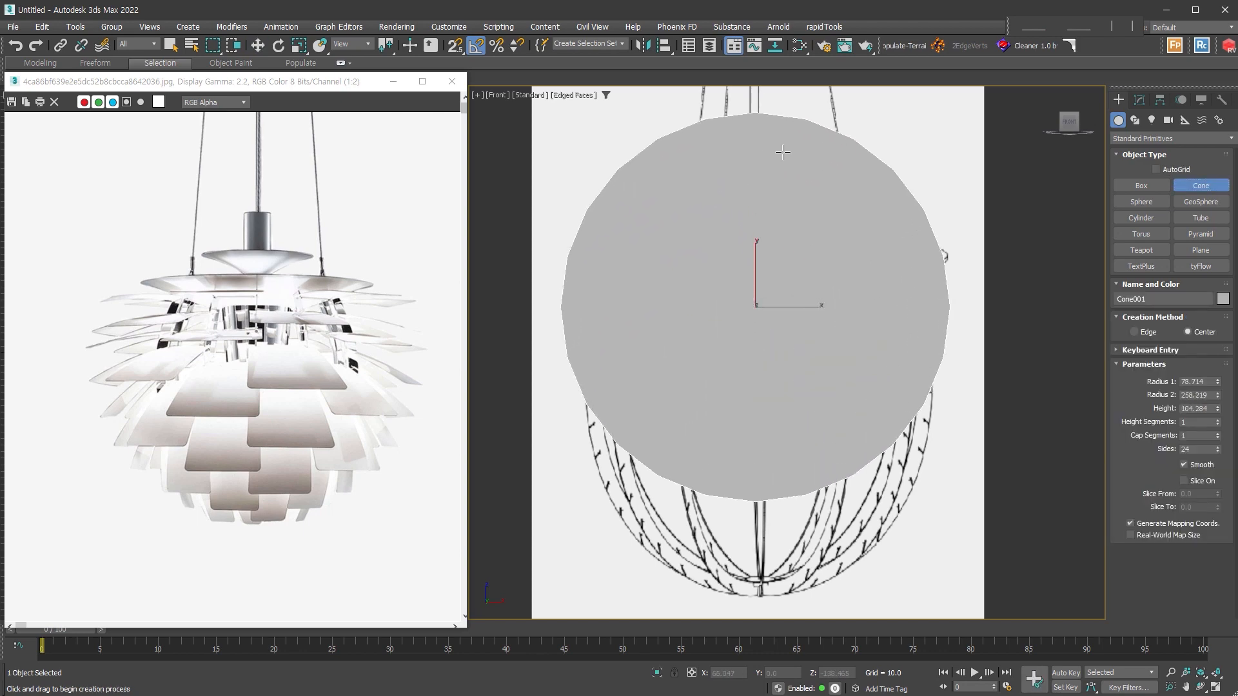
# - Rotate the cone -90° about its X axis so its wide end faces up in the front view
pyautogui.rightClick(742, 237)
pyautogui.rightClick(735, 241)
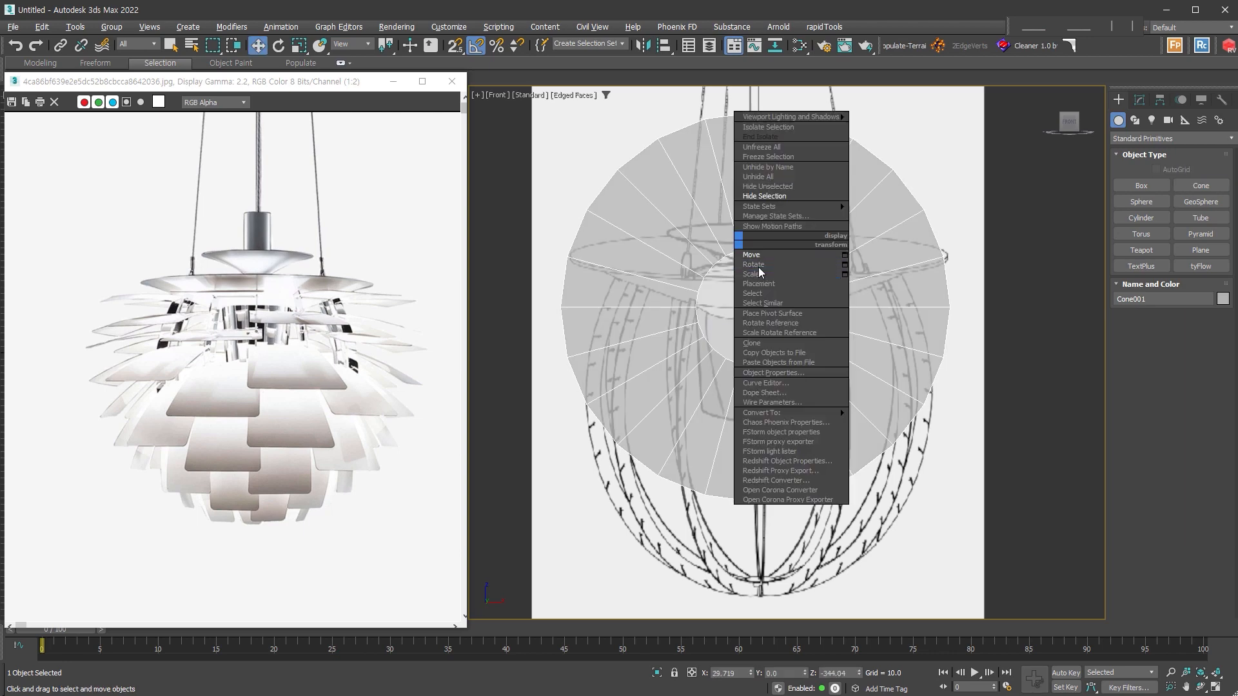
pyautogui.click(759, 266)
pyautogui.moveTo(755, 327); pyautogui.dragTo(754, 272)
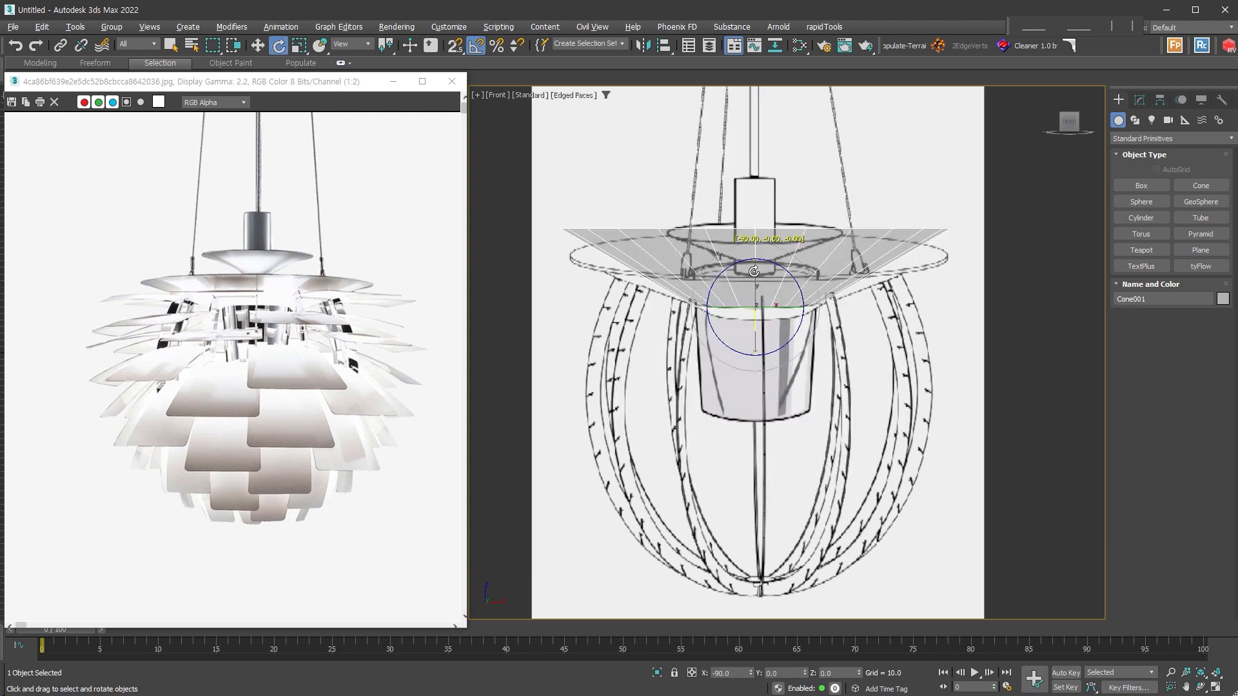
# - Lower the cone slightly to fit the large shade drawing and reduce its height to about 72
pyautogui.press('w')
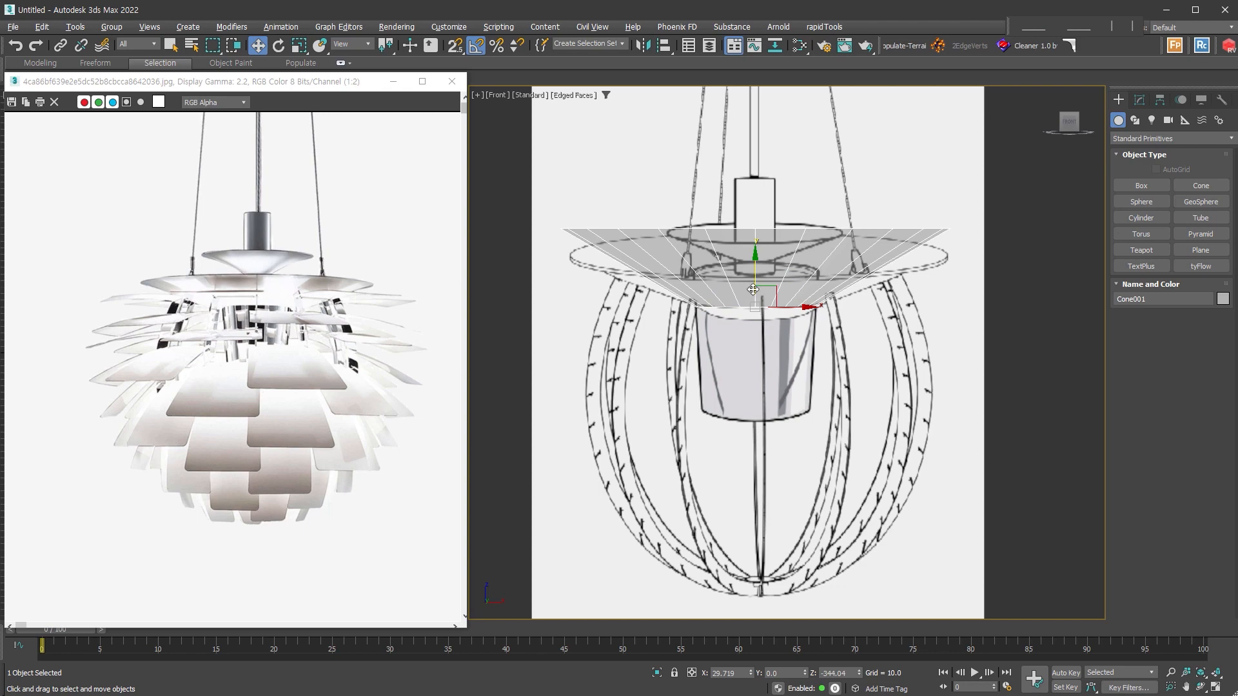
pyautogui.moveTo(755, 282); pyautogui.dragTo(755, 284)
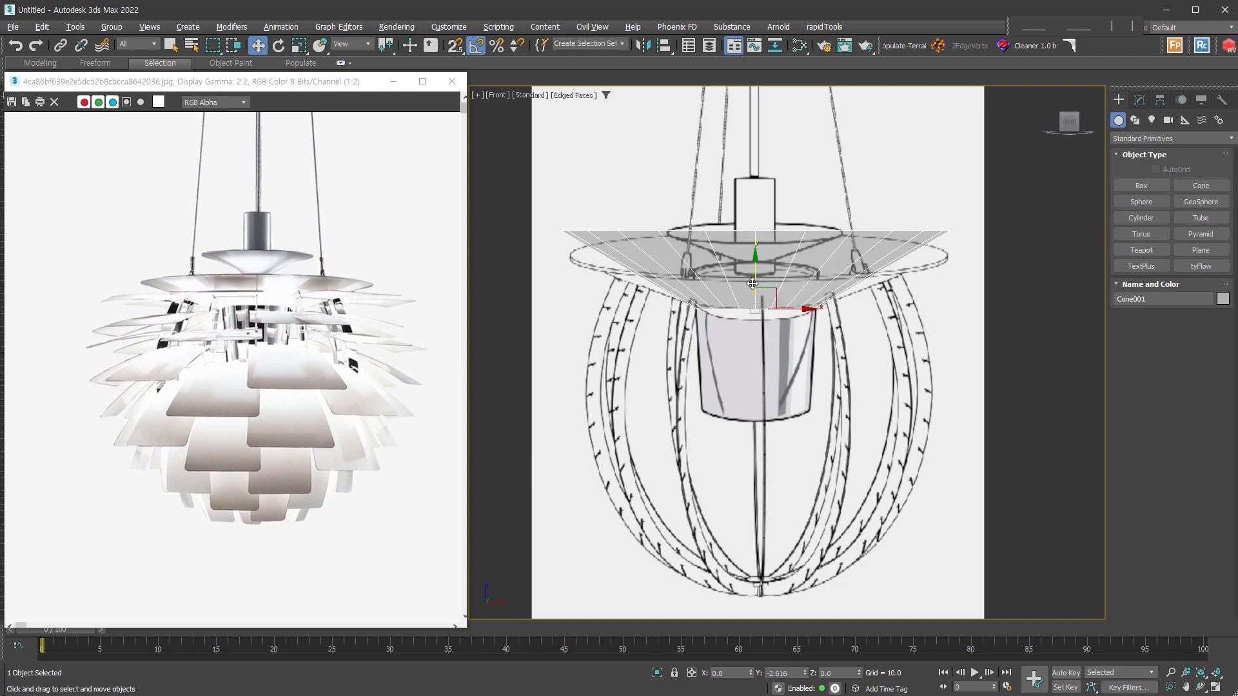
pyautogui.click(1139, 100)
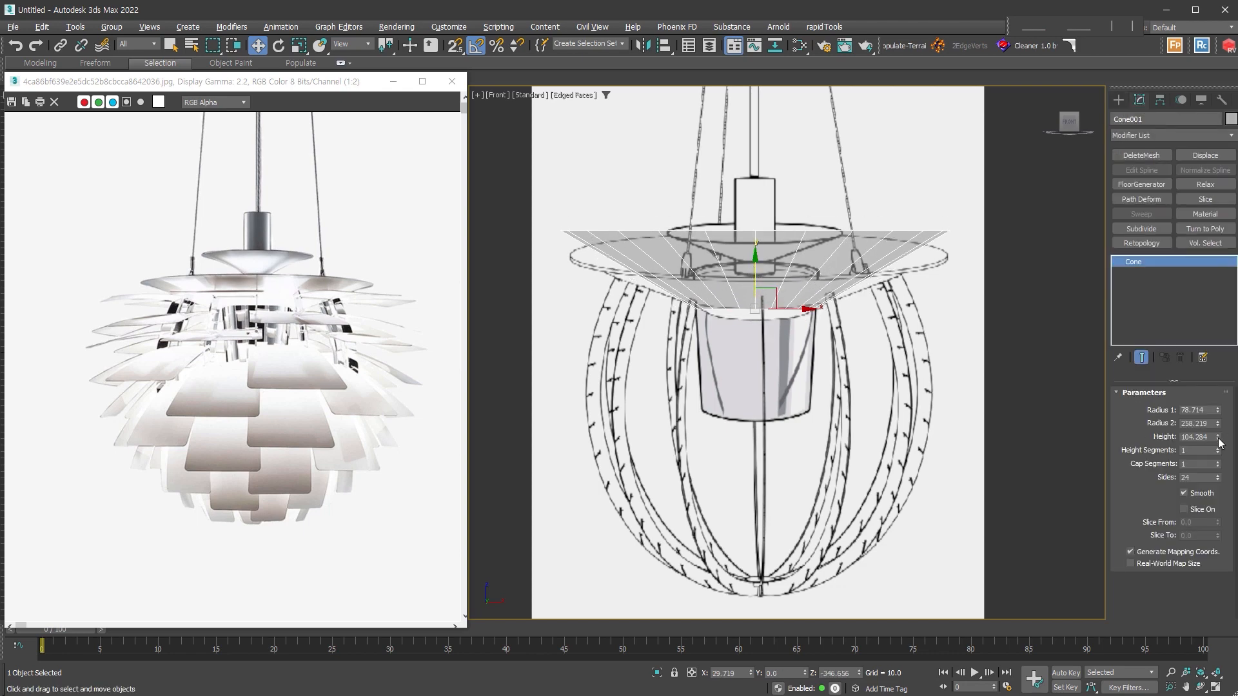
pyautogui.moveTo(1218, 441); pyautogui.dragTo(1218, 452)
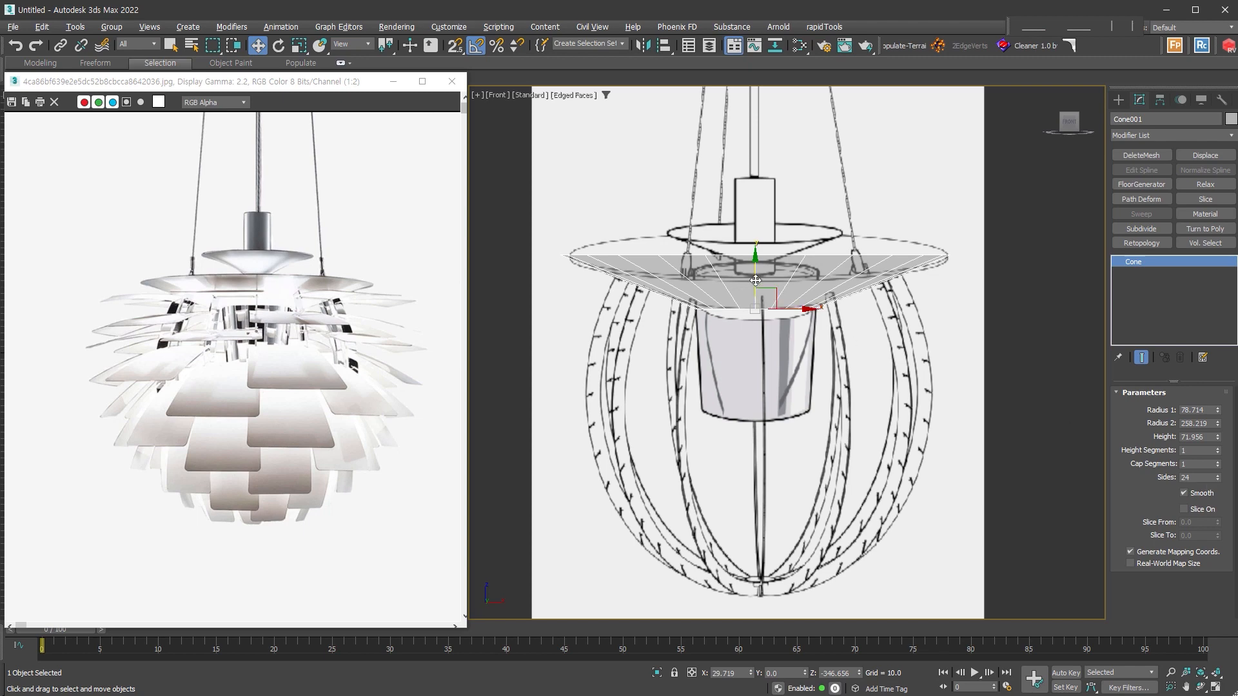
# - Copy the cone up to the small upper shade and resize it to radii of about 30.7 and 118.8 and height about 39.6
pyautogui.keyDown('shift'); pyautogui.moveTo(756, 281); pyautogui.dragTo(776, 236); pyautogui.keyUp('shift')
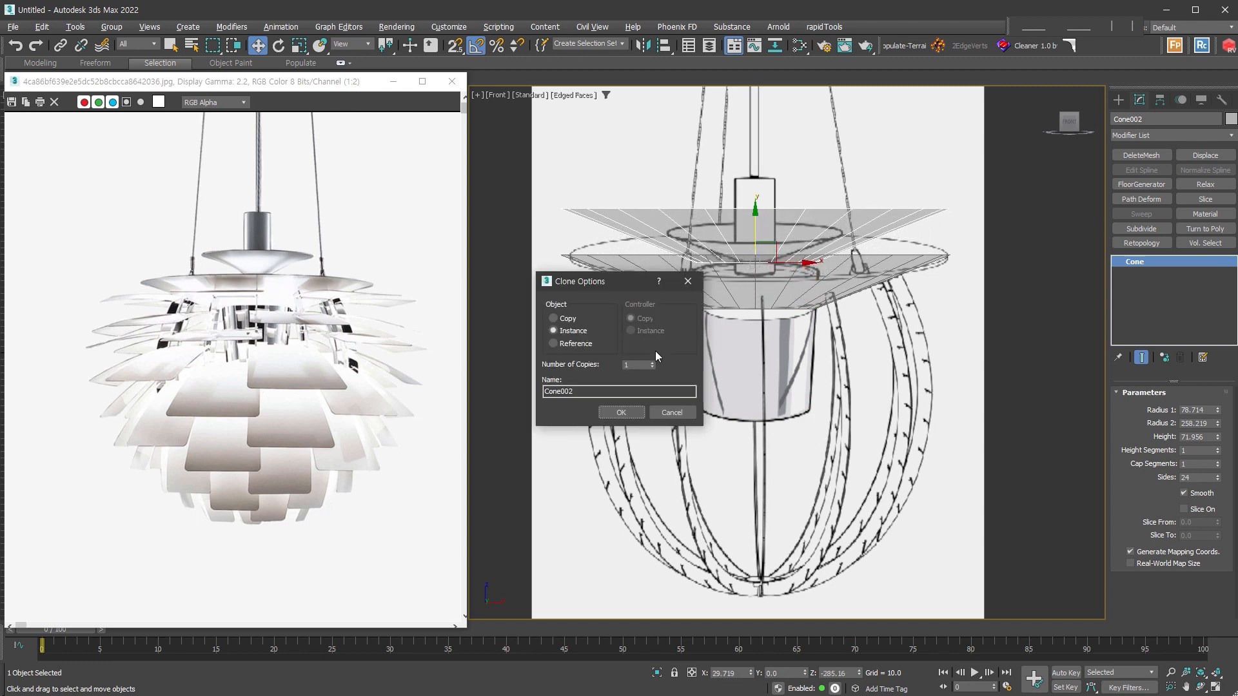
pyautogui.click(569, 318)
pyautogui.click(620, 413)
pyautogui.moveTo(1218, 411)
pyautogui.mouseDown()
pyautogui.moveTo(1204, 426)
pyautogui.moveTo(1189, 376)
pyautogui.mouseUp()
pyautogui.moveTo(1218, 438)
pyautogui.mouseDown()
pyautogui.moveTo(1203, 463)
pyautogui.moveTo(1211, 393)
pyautogui.mouseUp()
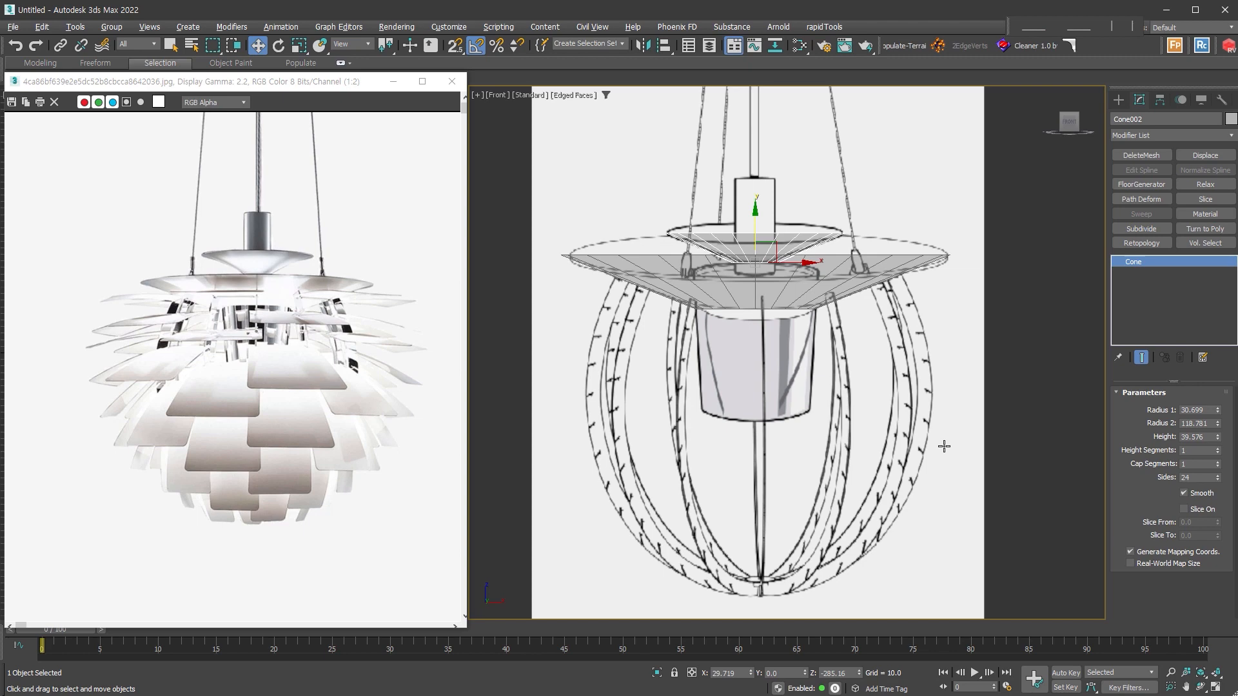
# - Draw an arc along the inner edge of the blueprint's right outer rib, from beneath the large shade to the bottom centre
pyautogui.click(1119, 100)
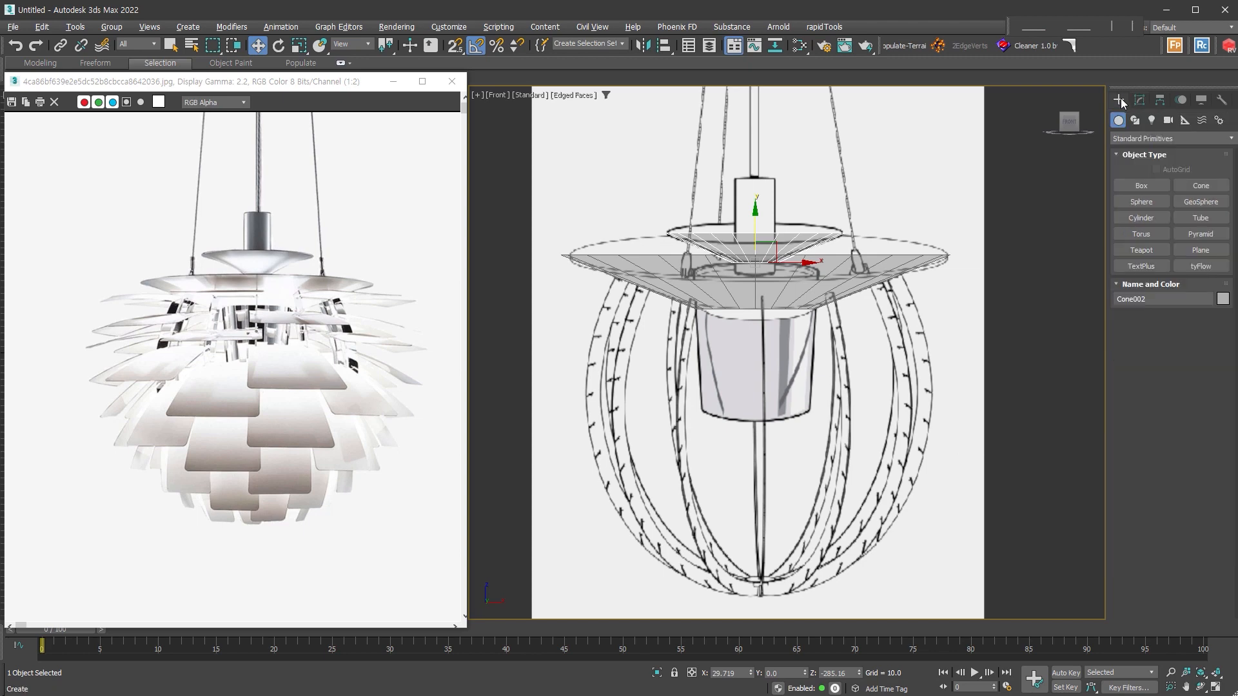
pyautogui.click(1135, 120)
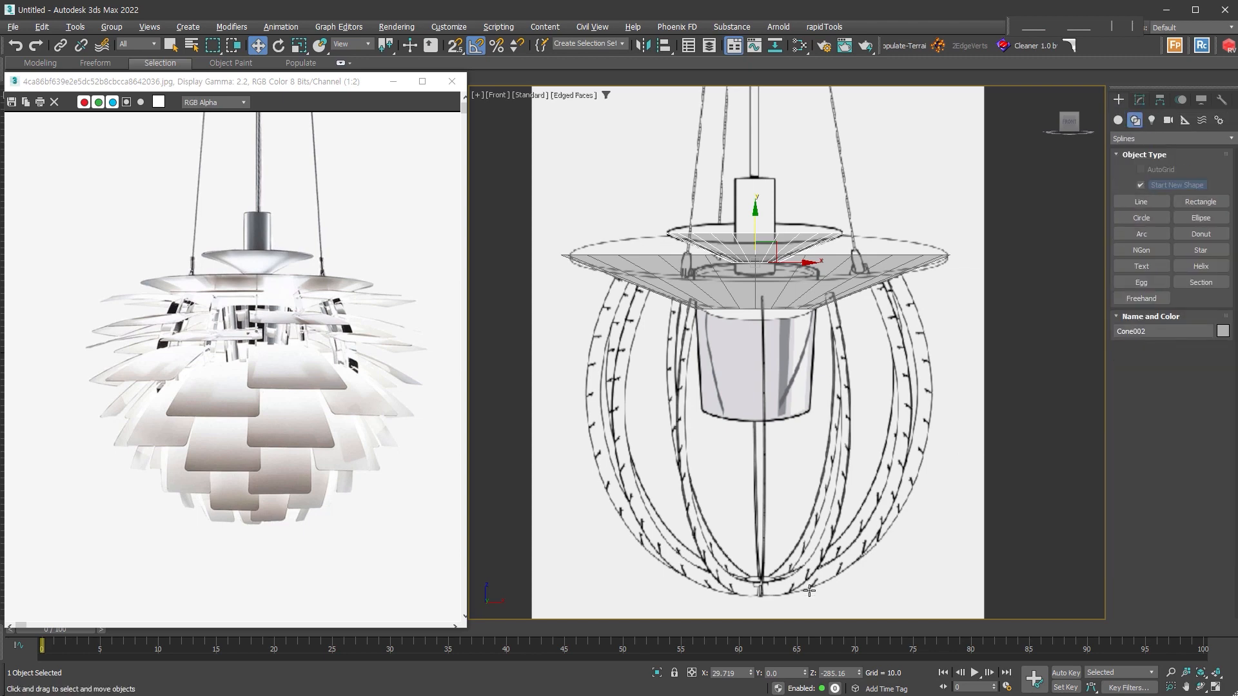
pyautogui.click(1151, 233)
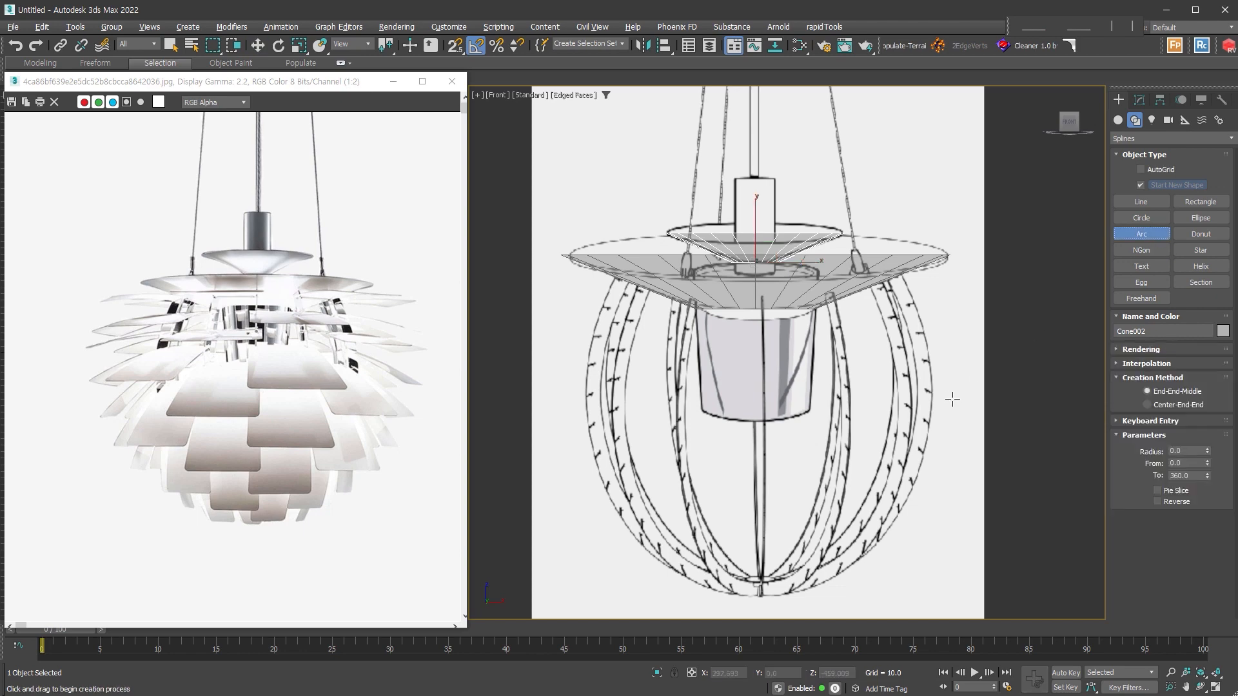
pyautogui.moveTo(952, 399); pyautogui.dragTo(965, 346, button='middle')
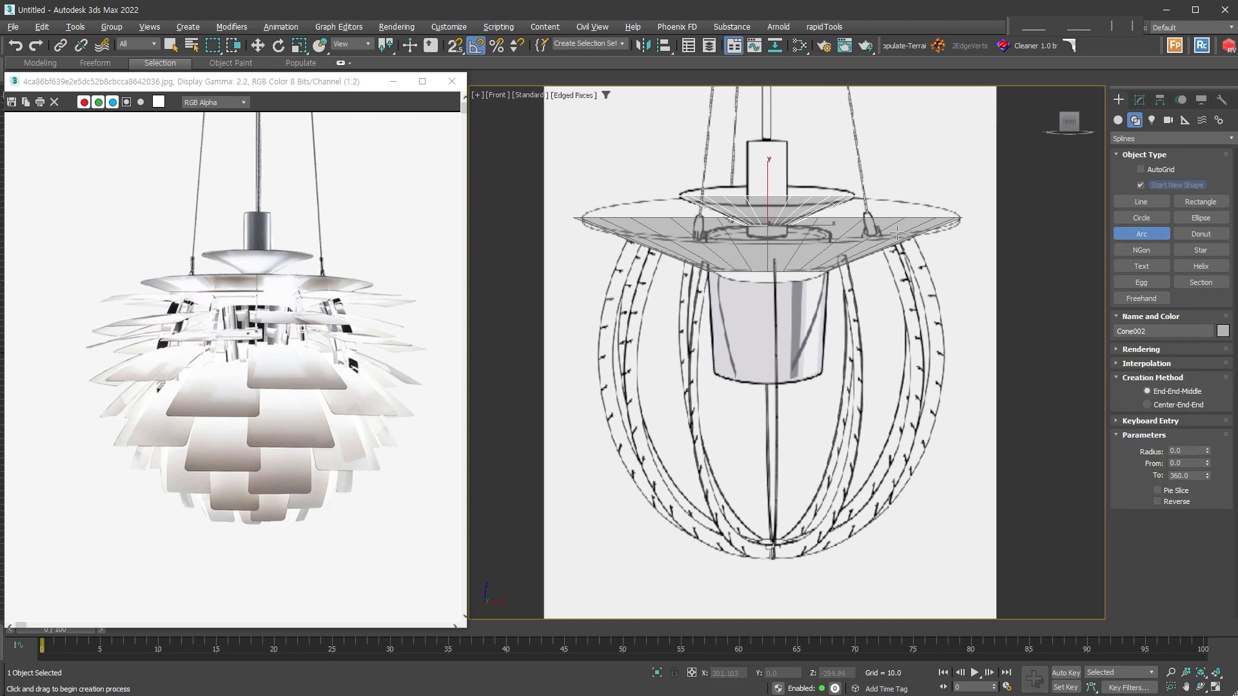
pyautogui.moveTo(897, 233); pyautogui.dragTo(774, 546)
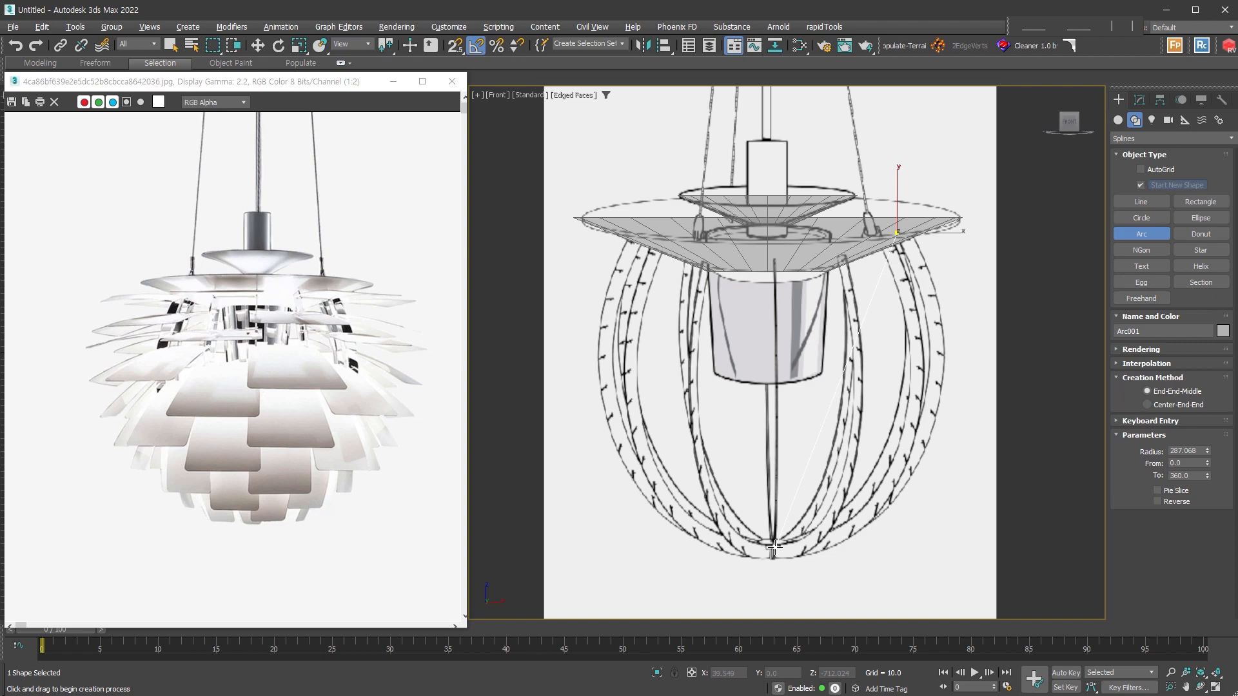
pyautogui.click(926, 401)
pyautogui.press('w')
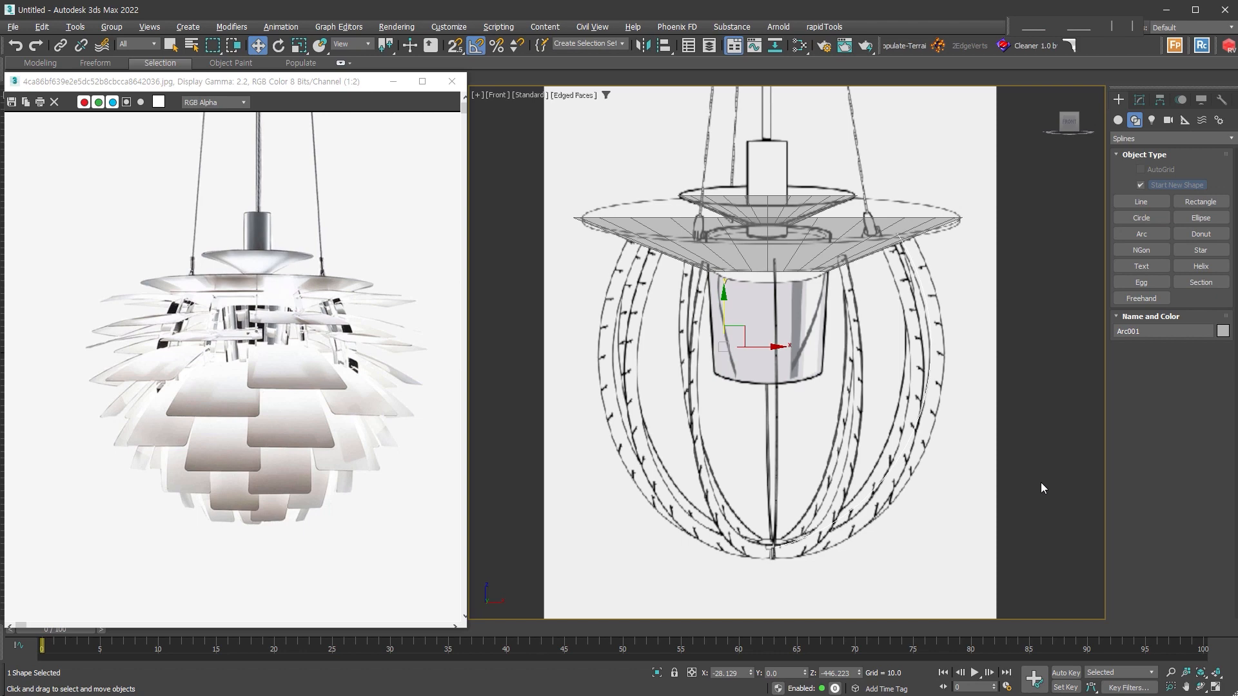
# - Convert the arc to an editable spline and adjust its vertices to follow the inner edge of the rib drawing
pyautogui.hotkey('alt', 'f')
pyautogui.press('1')
pyautogui.moveTo(904, 483); pyautogui.dragTo(970, 584)
pyautogui.moveTo(934, 513); pyautogui.dragTo(932, 531)
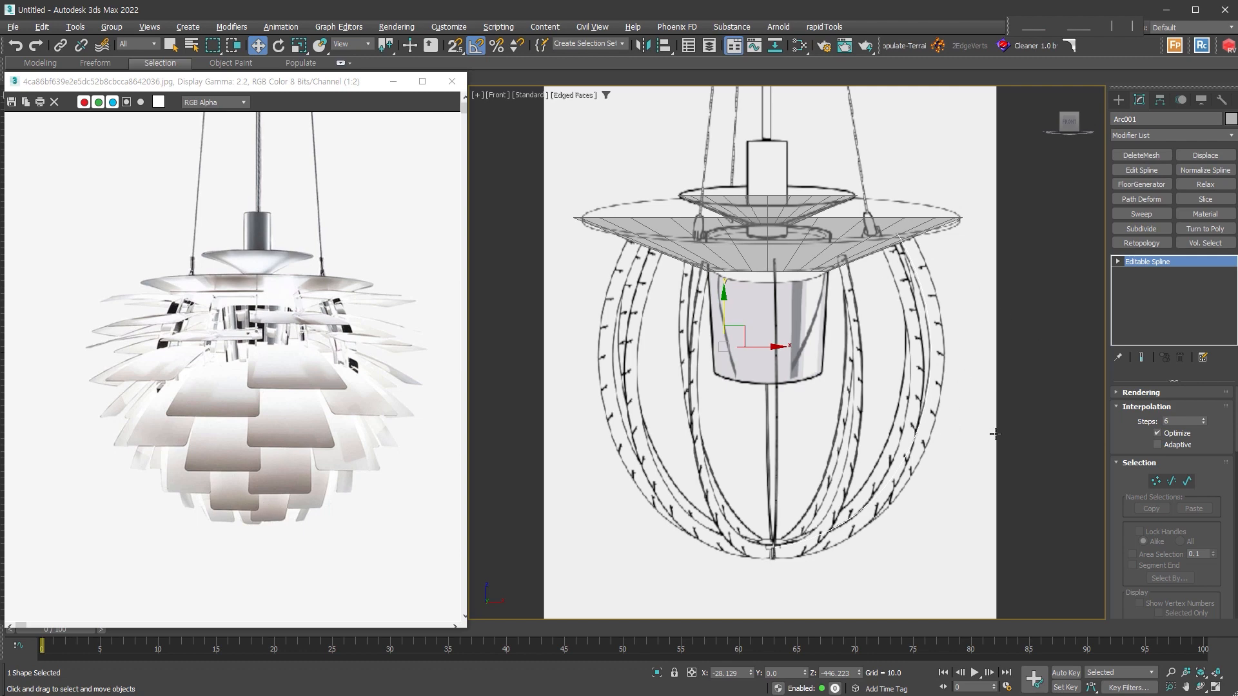
# - Clone the arc spline as an independent copy and outline it outward to the rib's outer edge
pyautogui.hotkey('ctrl', 'v')
pyautogui.click(581, 328)
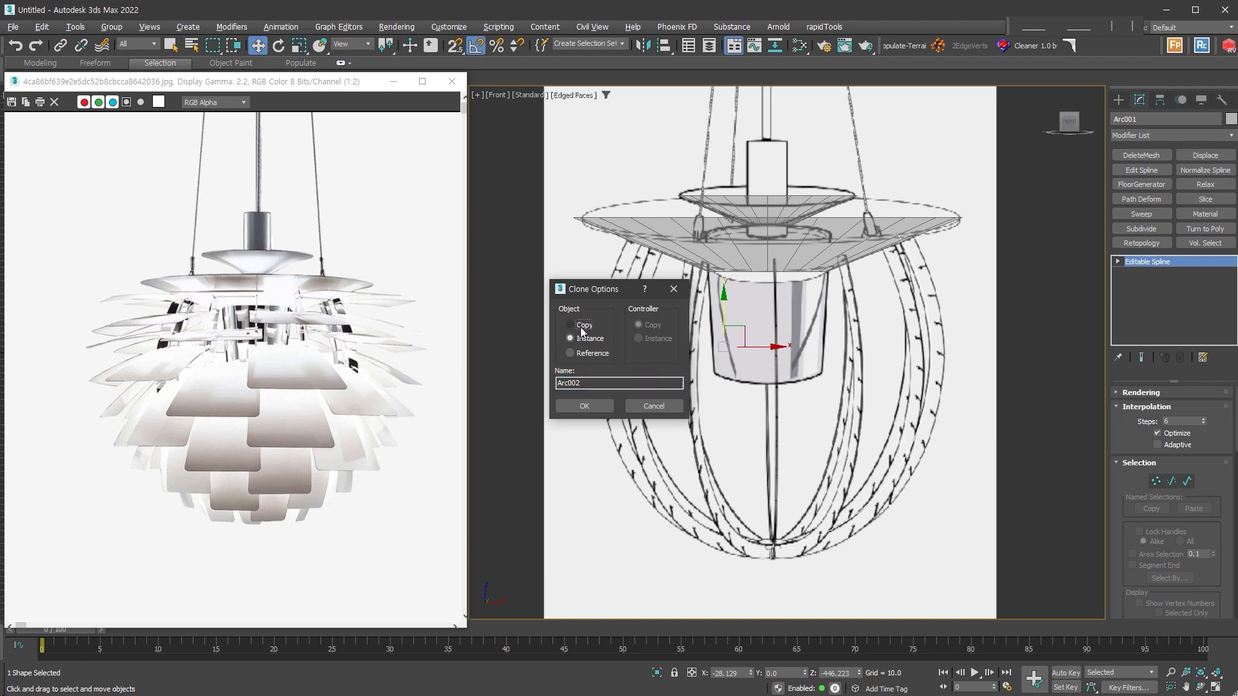
pyautogui.click(584, 405)
pyautogui.click(1187, 482)
pyautogui.scroll(-10, 1124, 600)
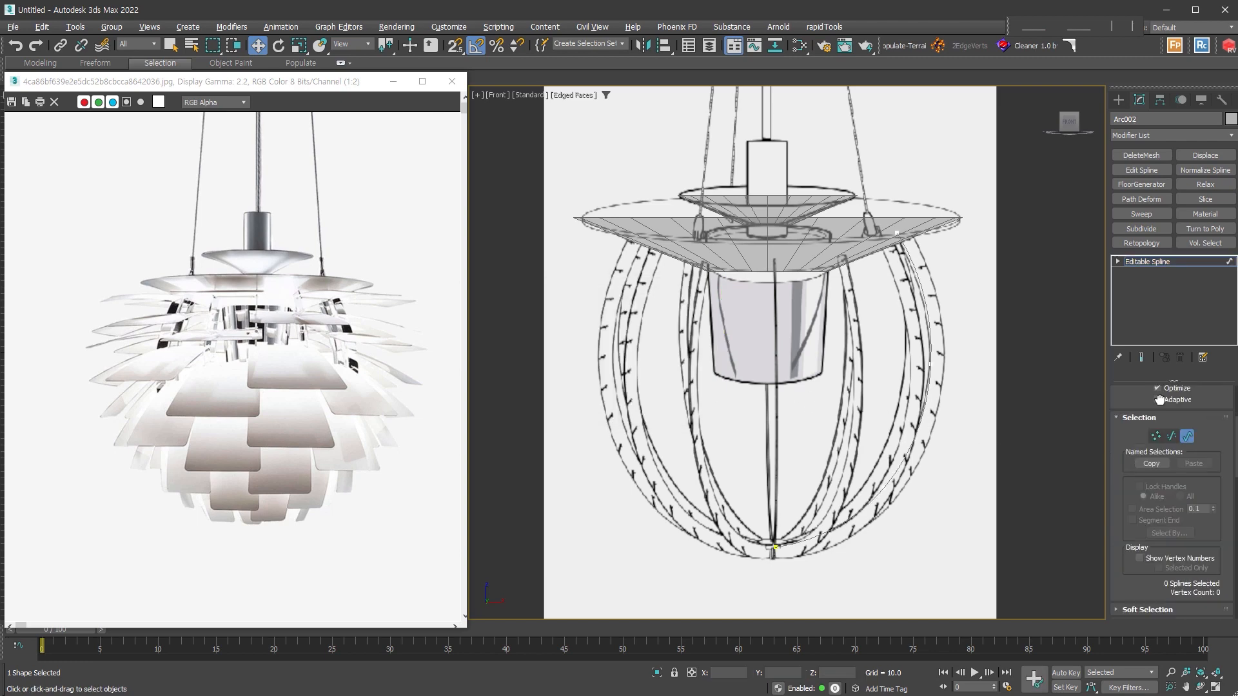
pyautogui.click(1146, 447)
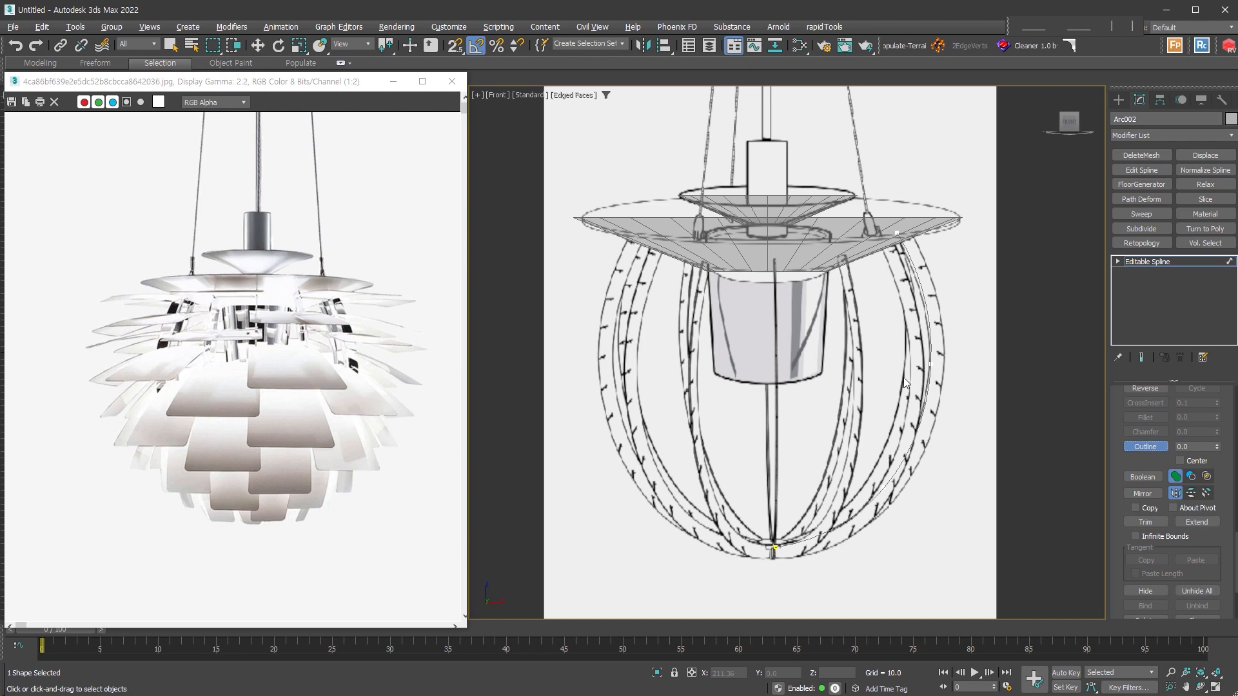
pyautogui.moveTo(945, 362)
pyautogui.mouseDown()
pyautogui.moveTo(981, 353)
pyautogui.moveTo(943, 388)
pyautogui.moveTo(948, 373)
pyautogui.mouseUp()
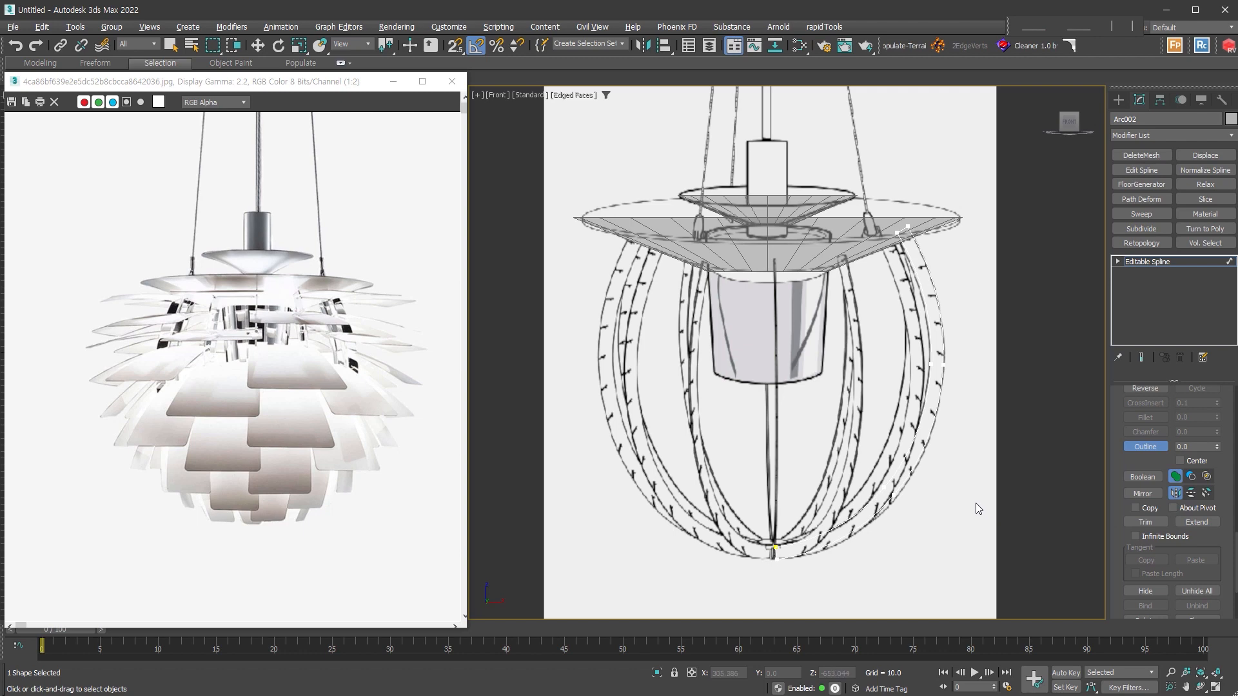
pyautogui.press('w')
# - Delete the outline's short top segment and snap its outer bottom vertex vertically in line with the inner curve's bottom vertex
pyautogui.click(1118, 261)
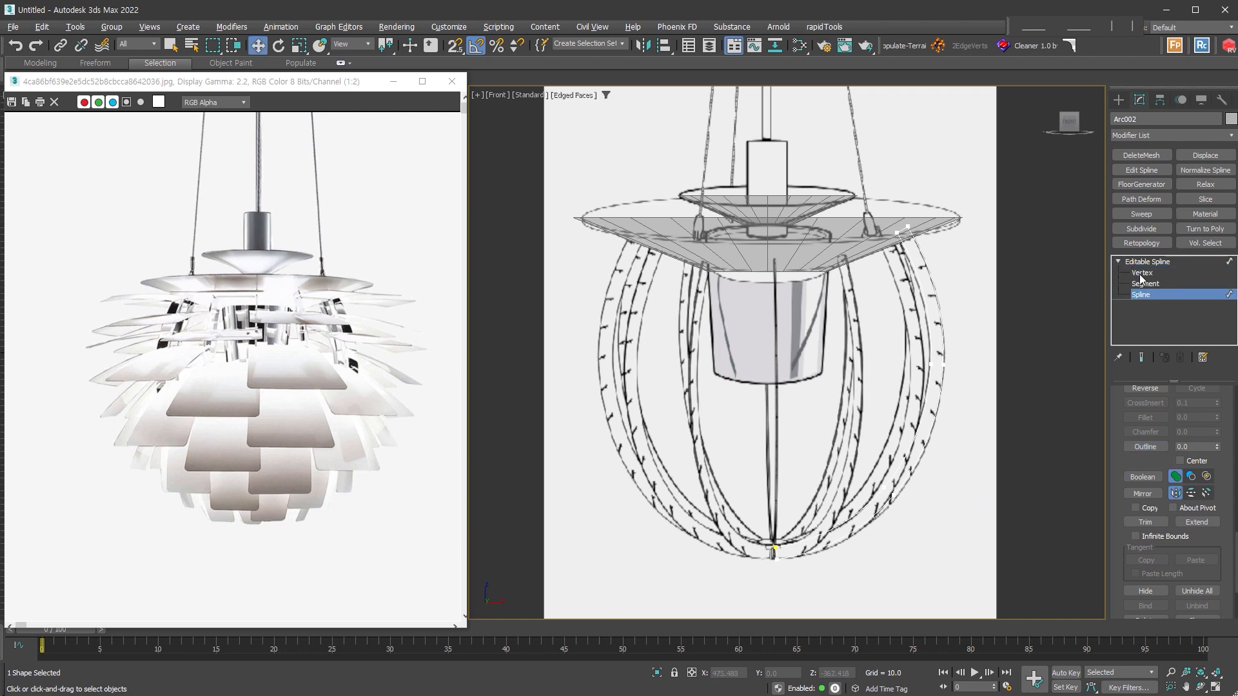
pyautogui.click(1146, 283)
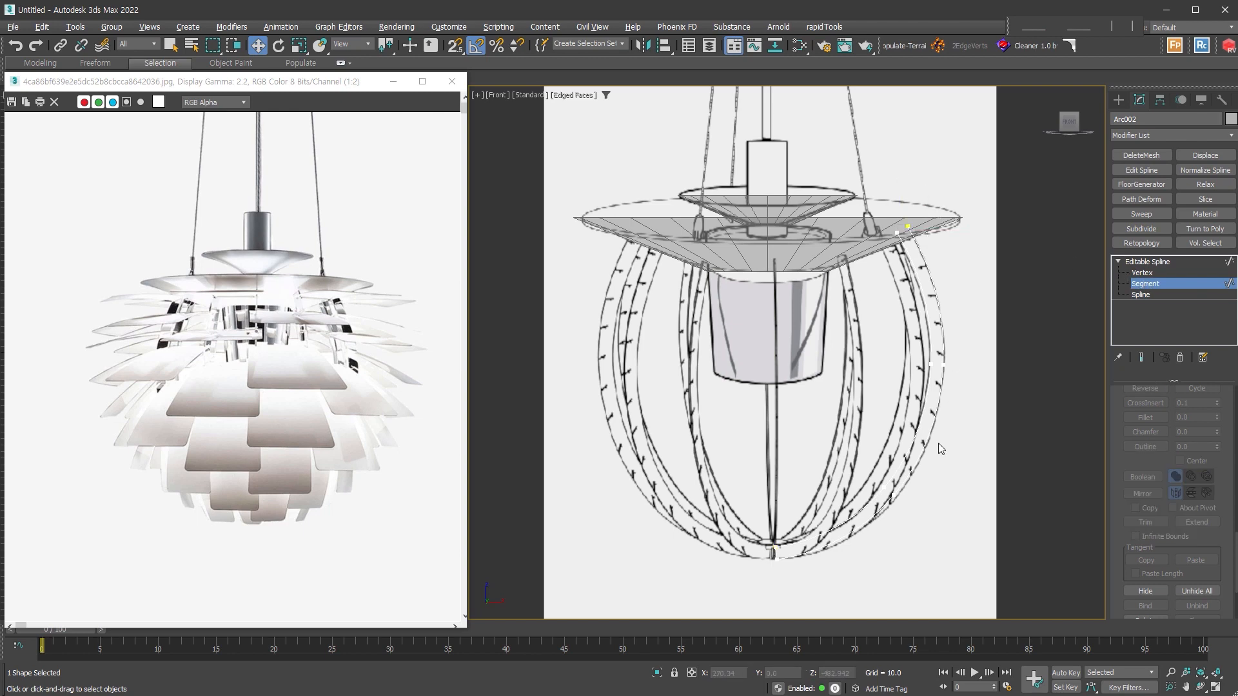
pyautogui.scroll(8, 763, 475)
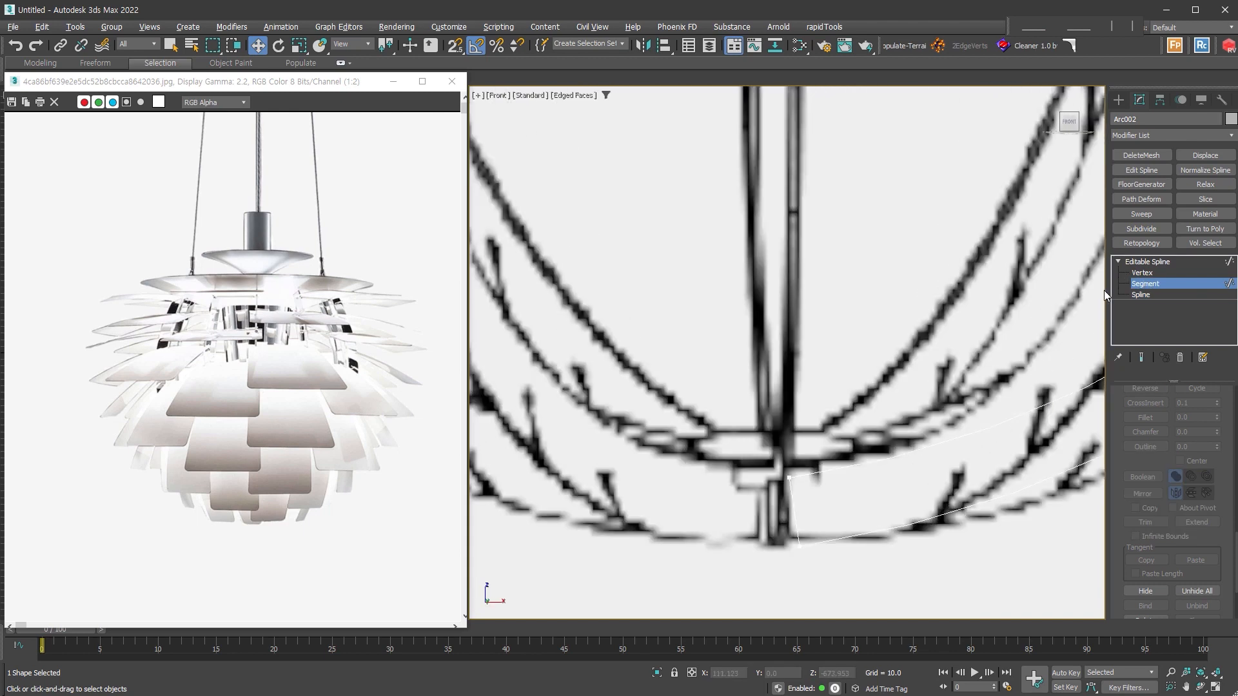
pyautogui.click(1139, 273)
pyautogui.click(800, 546)
pyautogui.press('s')
pyautogui.moveTo(824, 546); pyautogui.dragTo(790, 480)
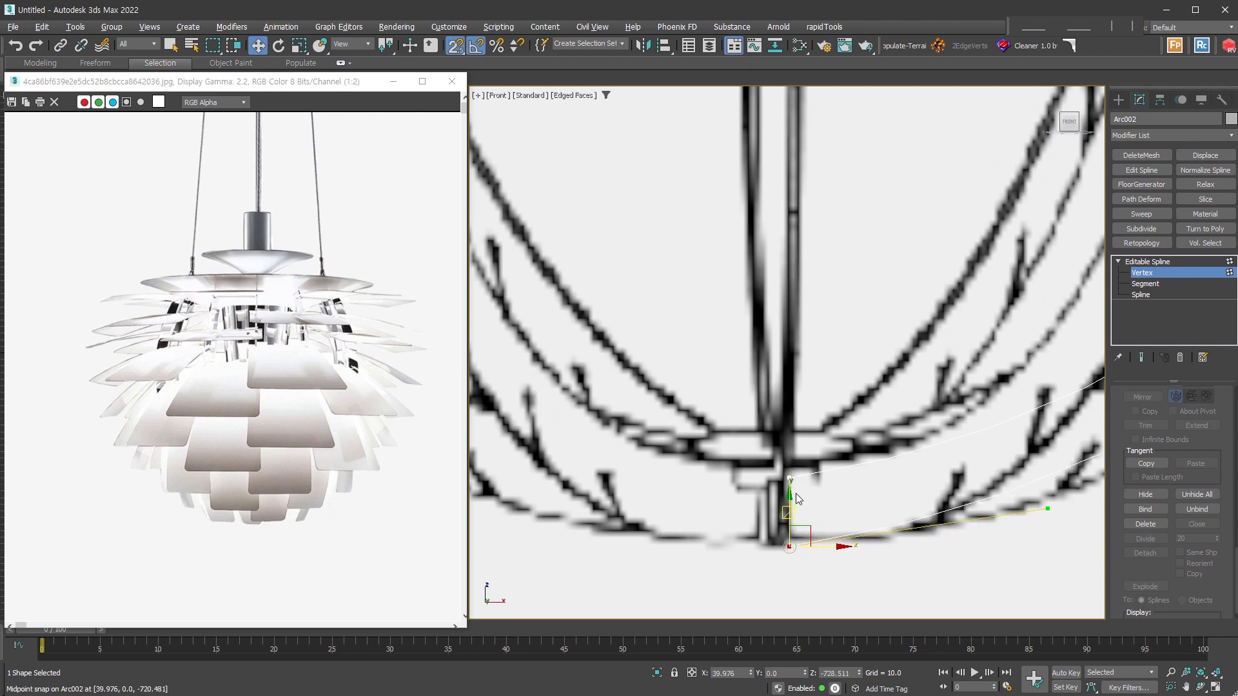
pyautogui.press('s')
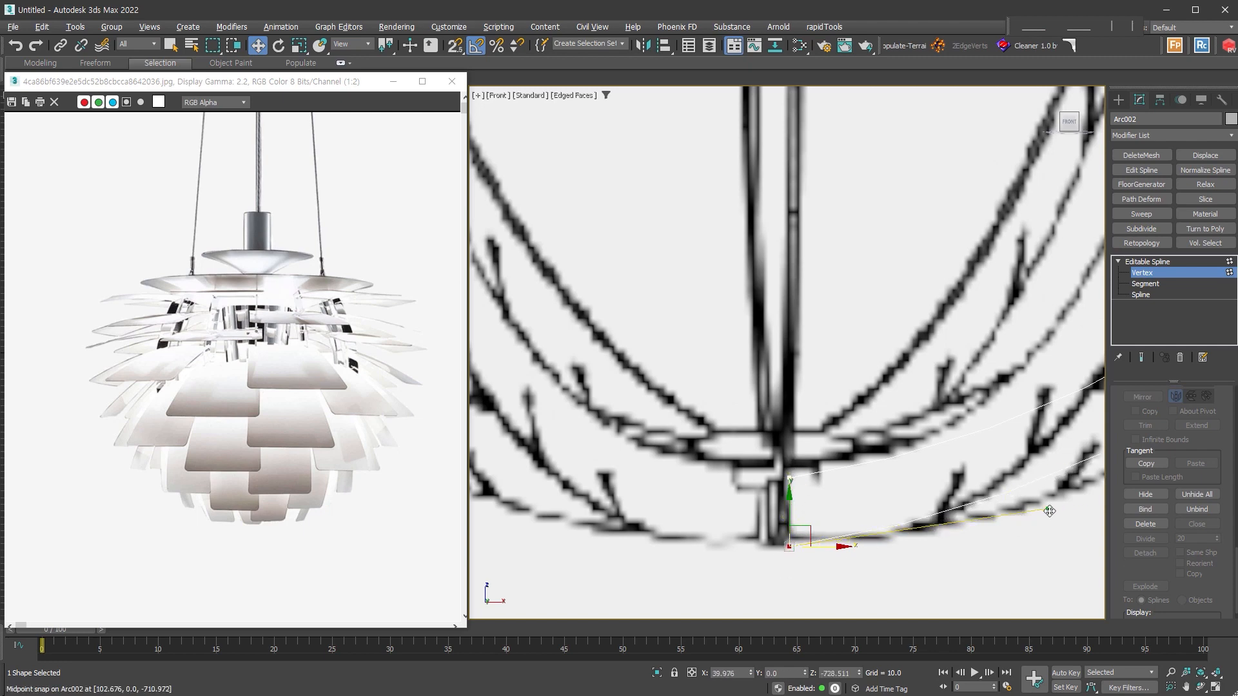
# - Delete the outline's short bottom segment to separate the inner and outer rib curves
pyautogui.click(1155, 285)
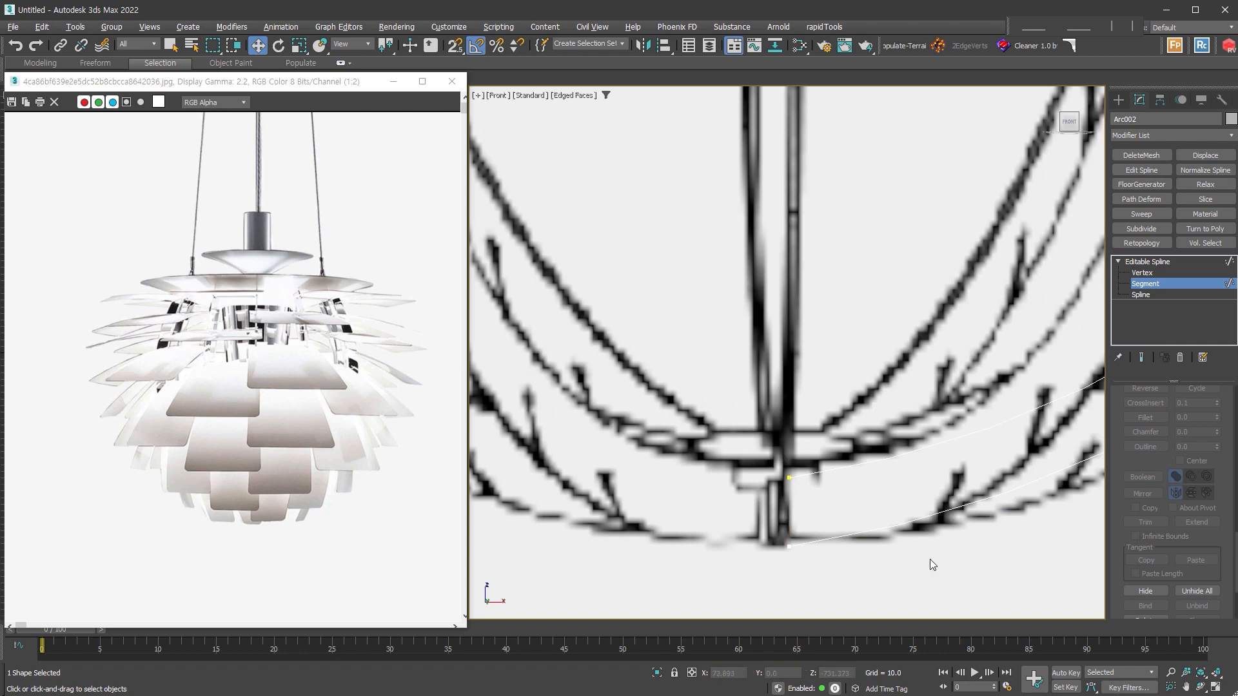
pyautogui.scroll(-5, 935, 540)
pyautogui.click(1151, 272)
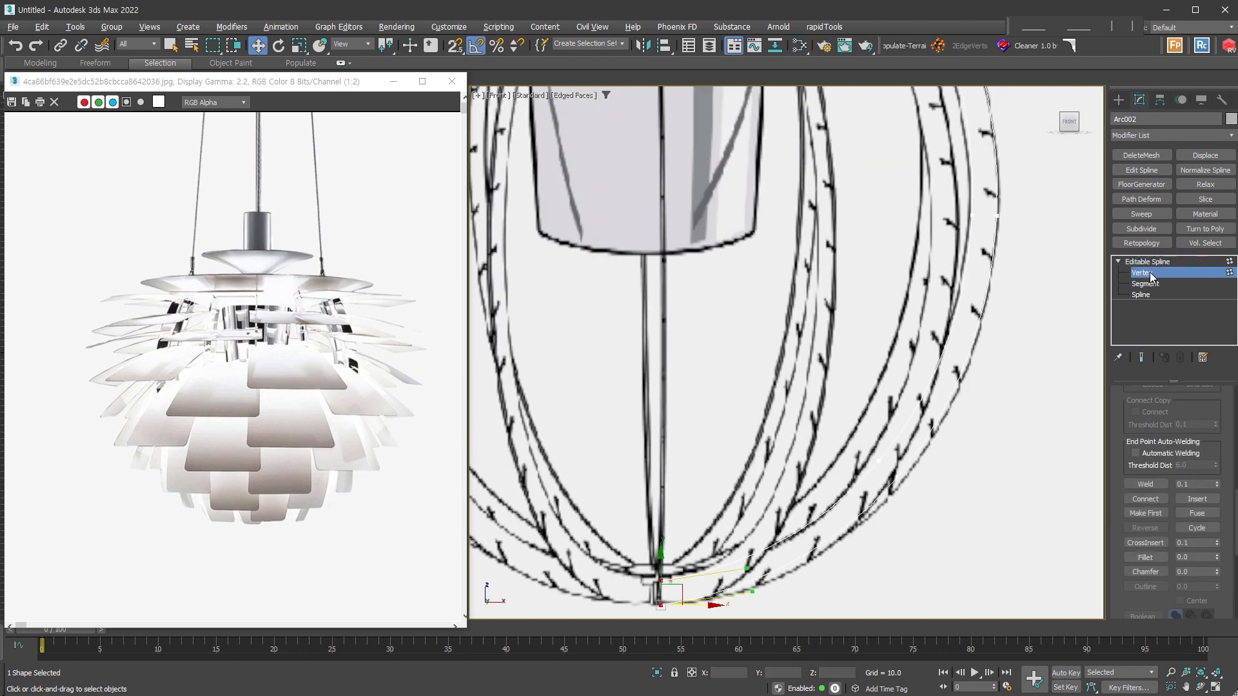
pyautogui.scroll(-3, 995, 457)
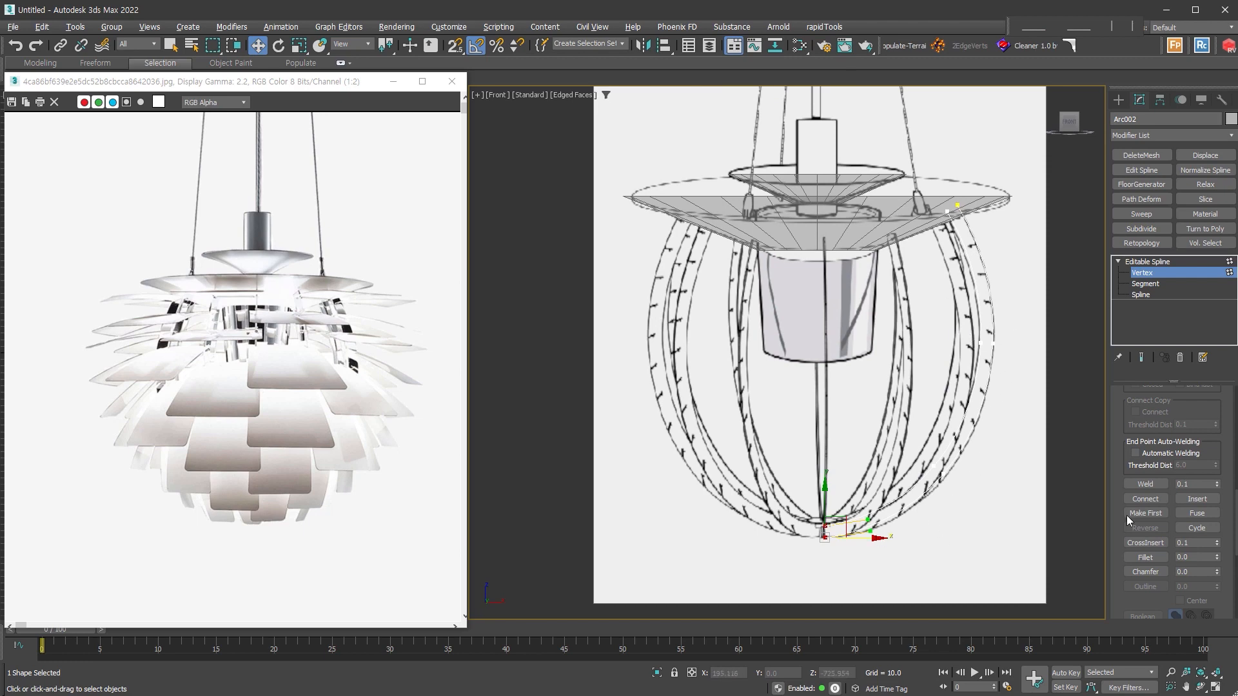
pyautogui.scroll(10, 1161, 452)
# - Normalize the rib curves to a knot count of 40, collapse to an editable spline, and set interpolation steps to 0
pyautogui.click(1189, 273)
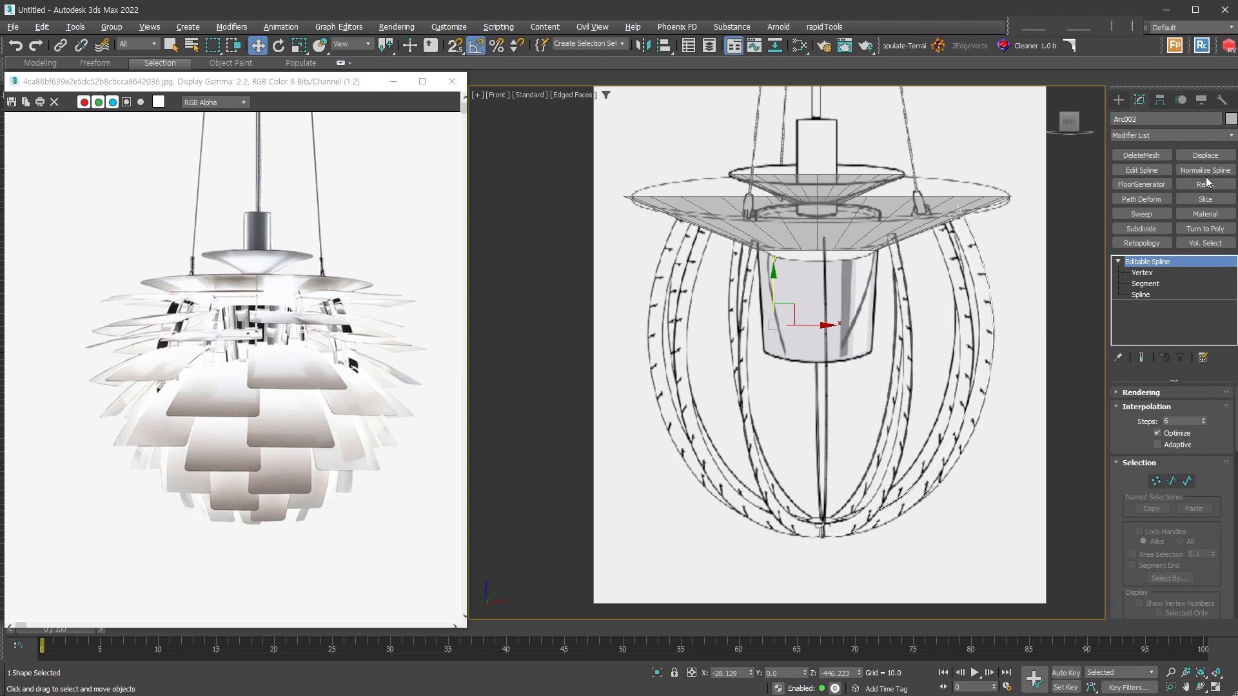
pyautogui.click(1205, 171)
pyautogui.click(1152, 452)
pyautogui.doubleClick(1200, 451)
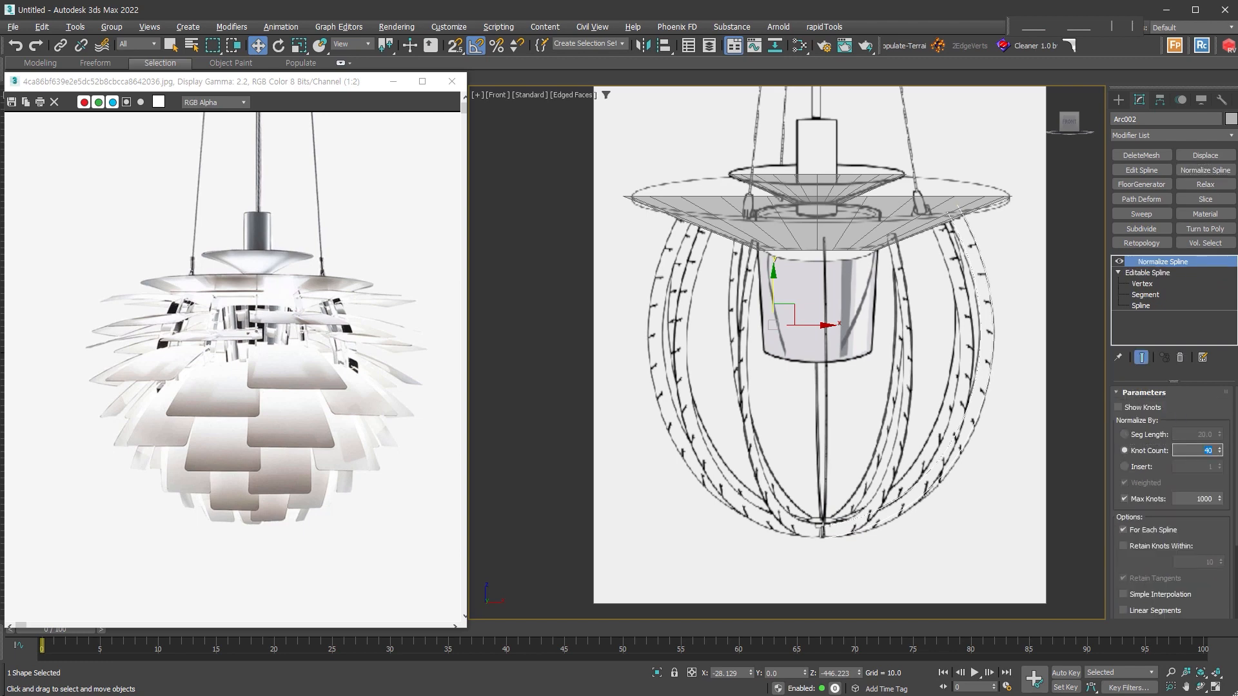
pyautogui.click(1160, 408)
pyautogui.hotkey('ctrl', 'z')
pyautogui.click(1203, 420)
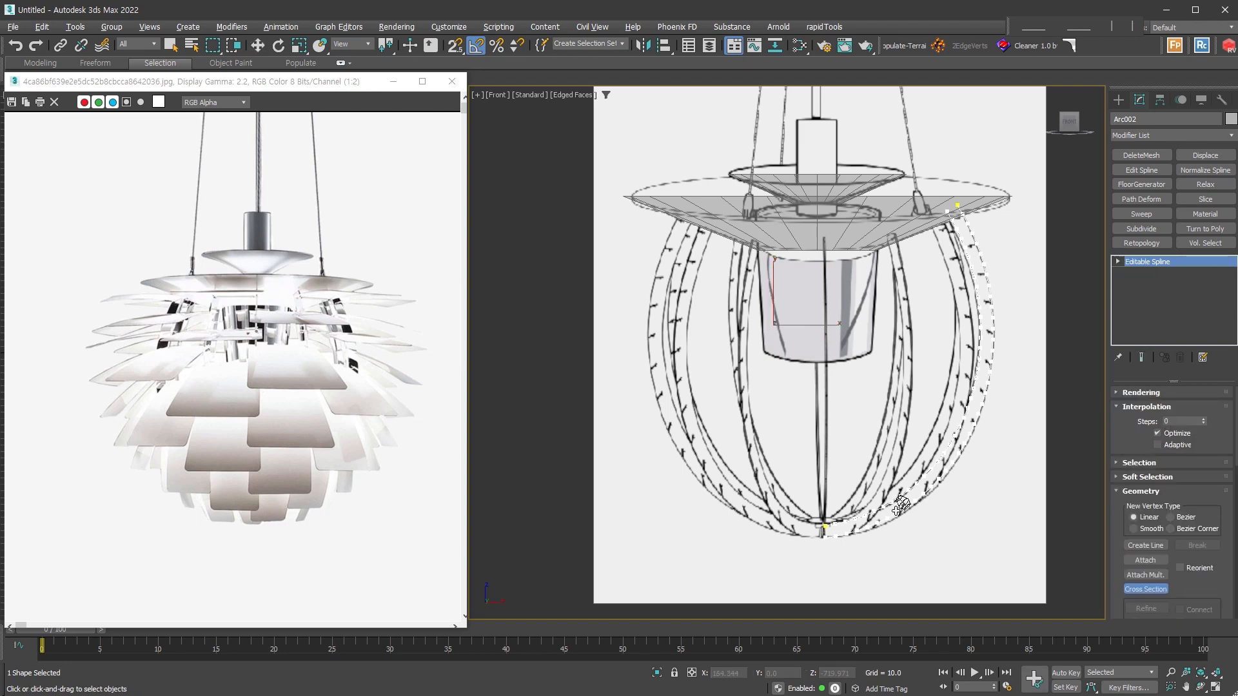
# - Make the bottom end vertices the first vertices of both the inner and outer rib curves
pyautogui.scroll(2, 907, 525)
pyautogui.press('w')
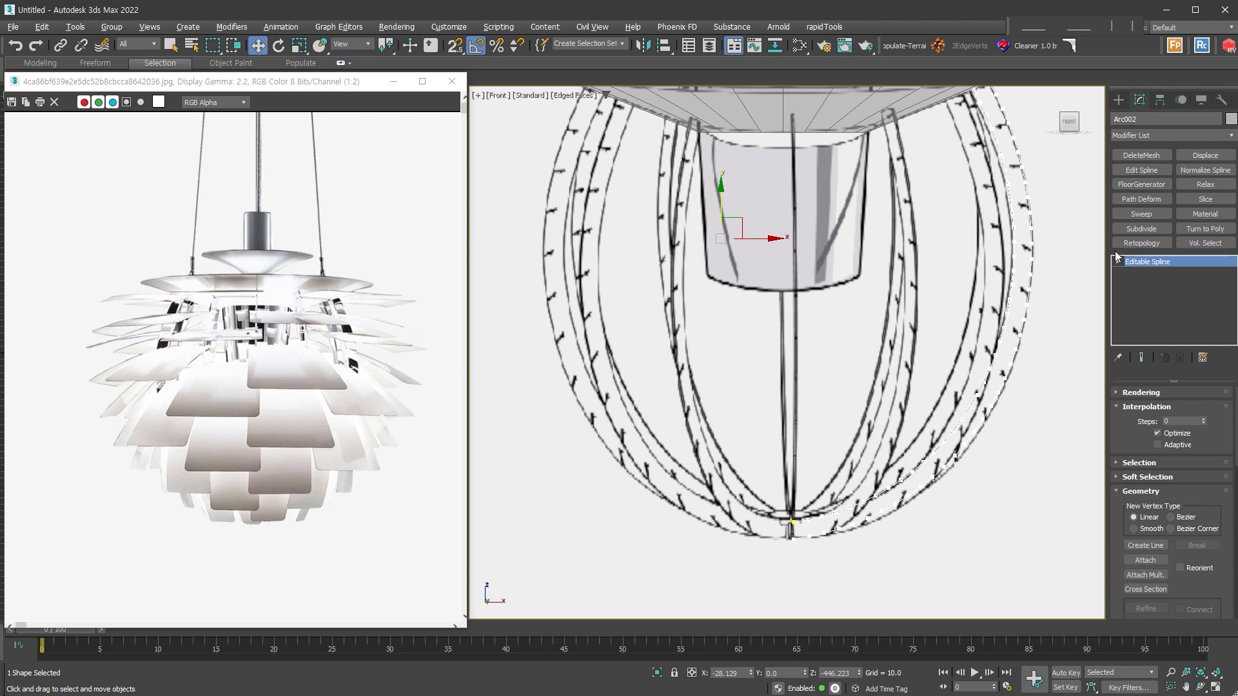
pyautogui.press('1')
pyautogui.moveTo(758, 478); pyautogui.dragTo(799, 566)
pyautogui.scroll(5, 803, 468)
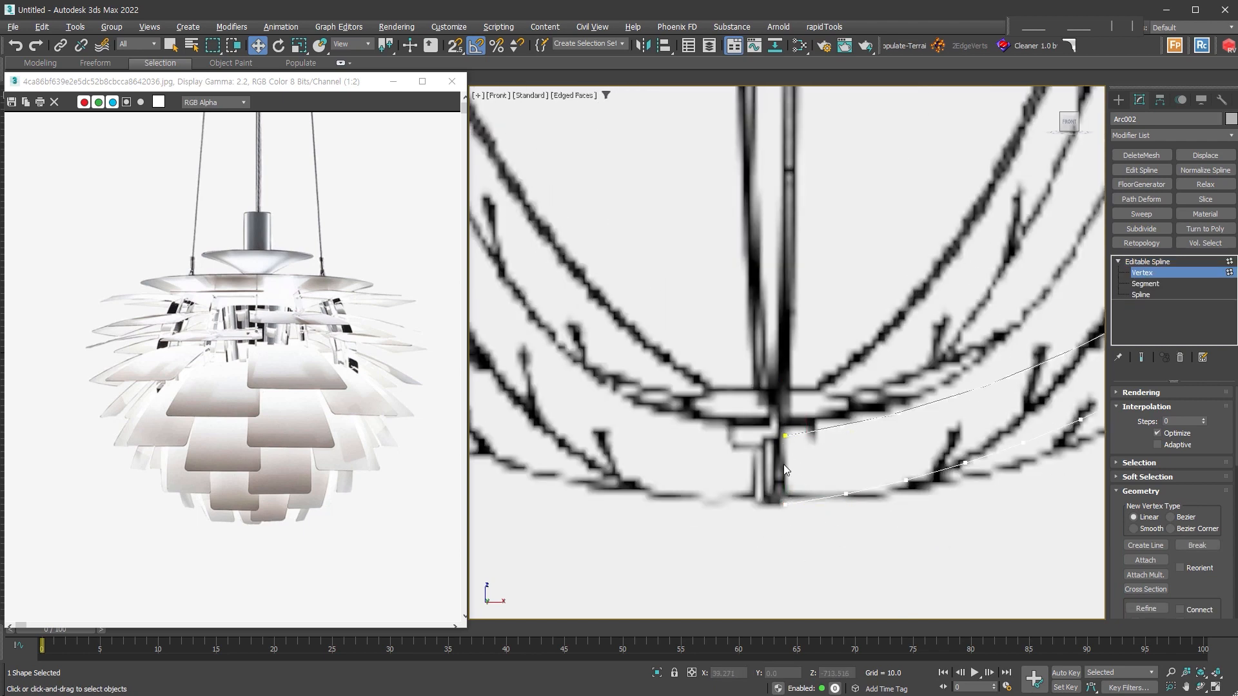
pyautogui.click(787, 506)
pyautogui.scroll(-5, 1204, 585)
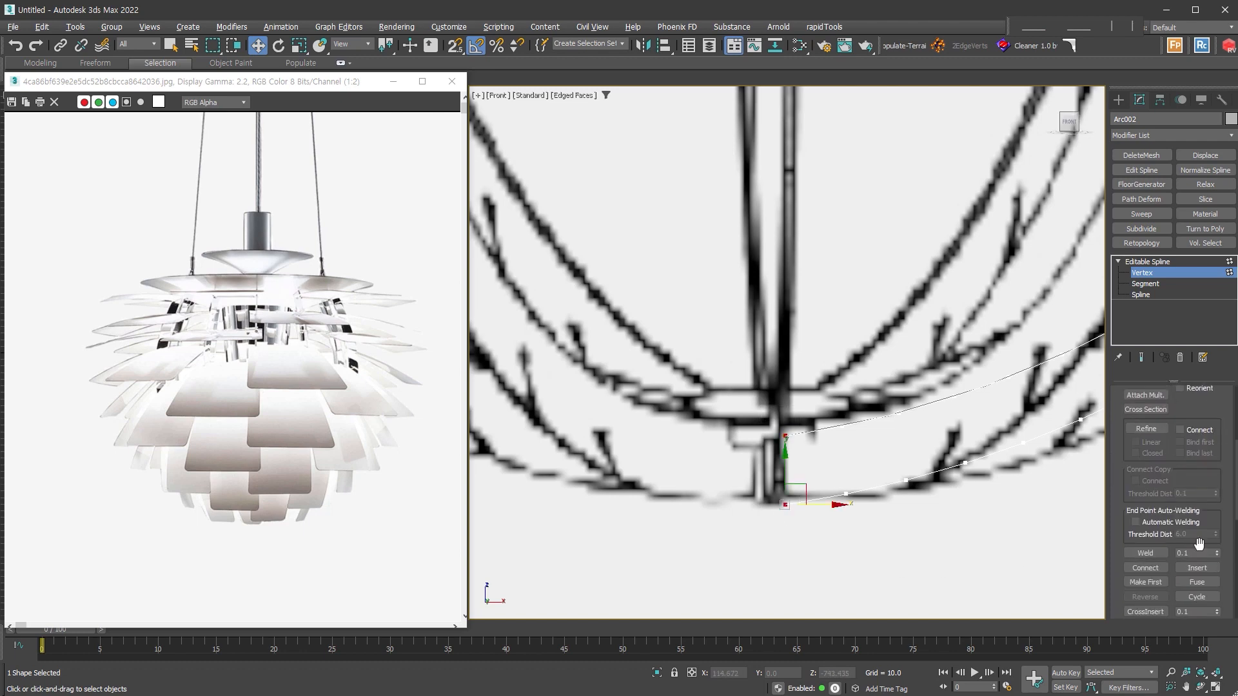
pyautogui.click(946, 573)
pyautogui.moveTo(1204, 418); pyautogui.dragTo(1200, 542)
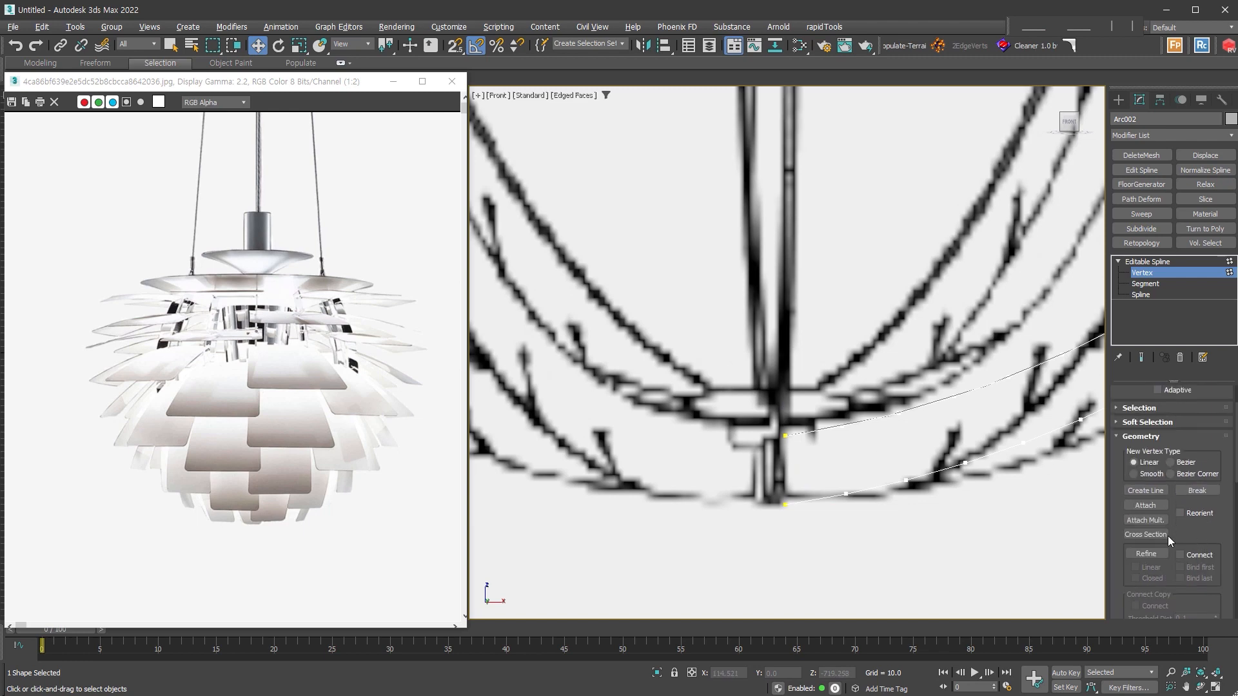
# - Connect the inner rib curve to the outer one with Cross Section and leave vertex editing
pyautogui.click(1162, 536)
pyautogui.click(934, 401)
pyautogui.click(949, 466)
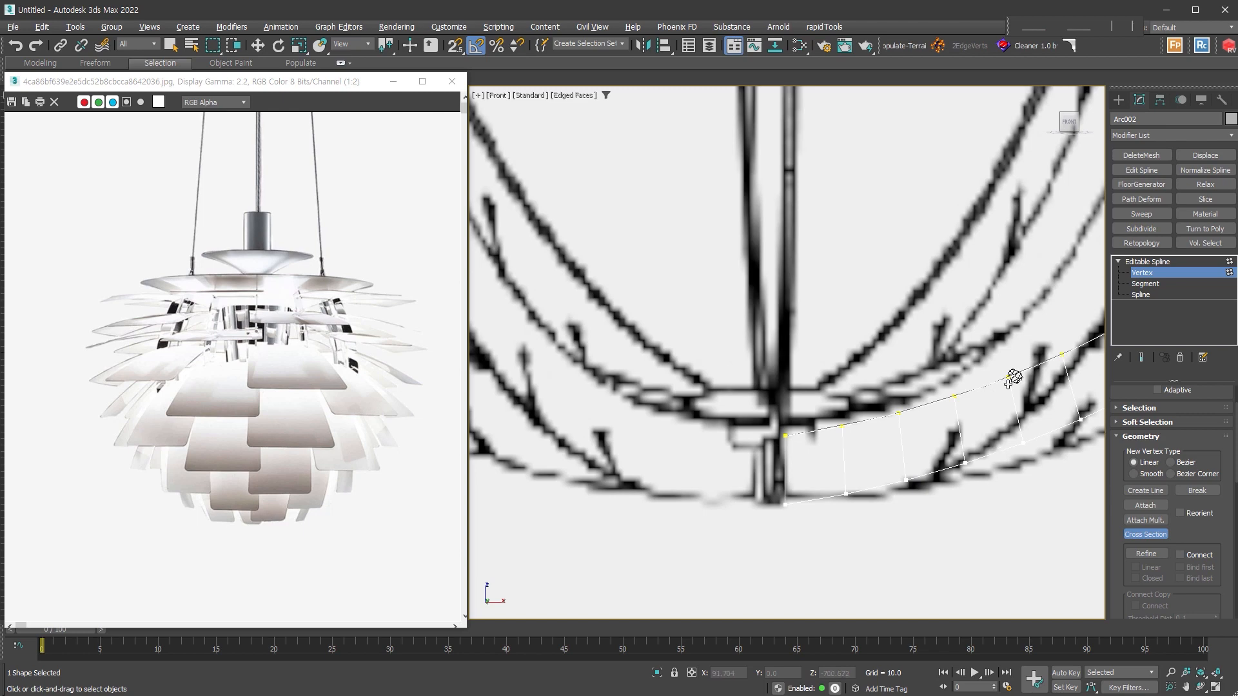
pyautogui.press('w')
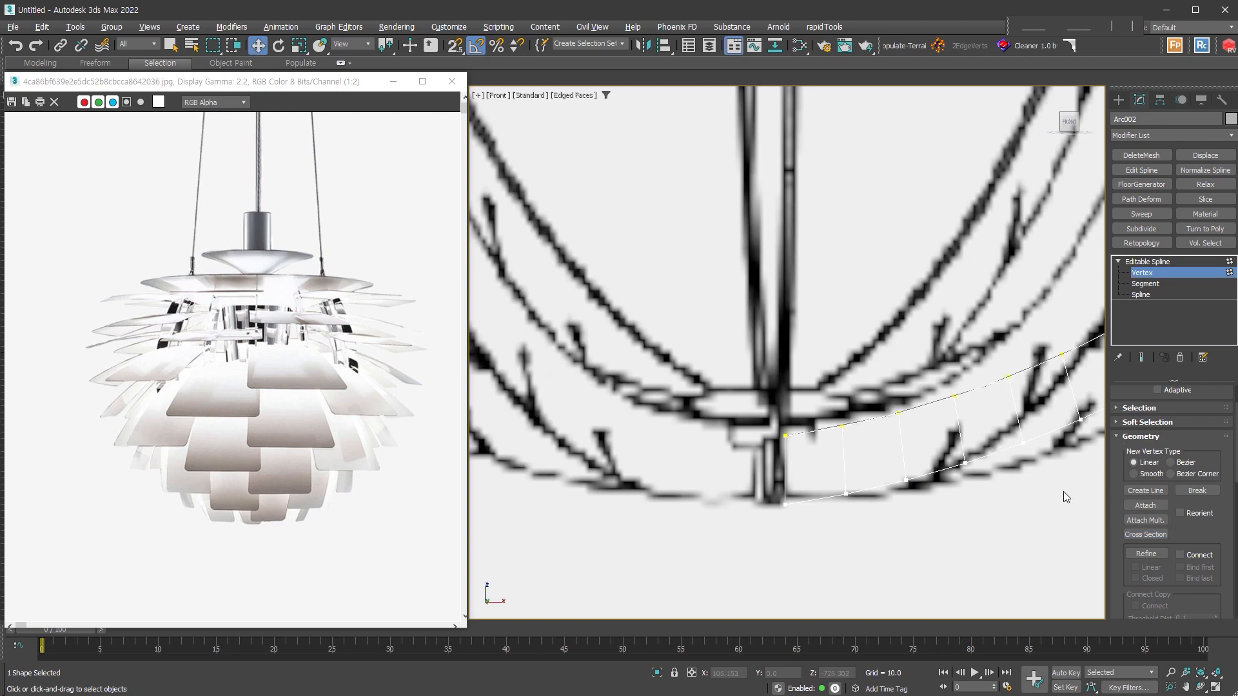
pyautogui.click(1175, 277)
pyautogui.moveTo(954, 506); pyautogui.dragTo(789, 526, button='middle')
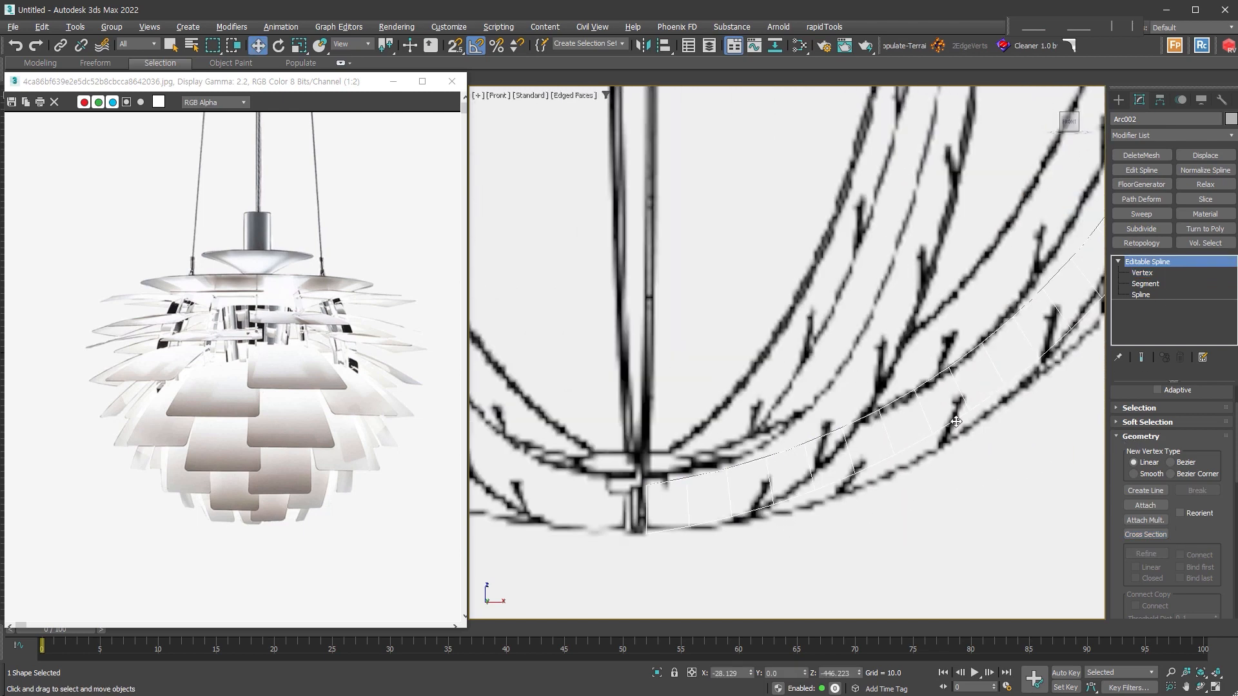
# - Apply a Surface modifier to the cross-sectioned rib spline and convert the result to an editable poly
pyautogui.rightClick(1133, 214)
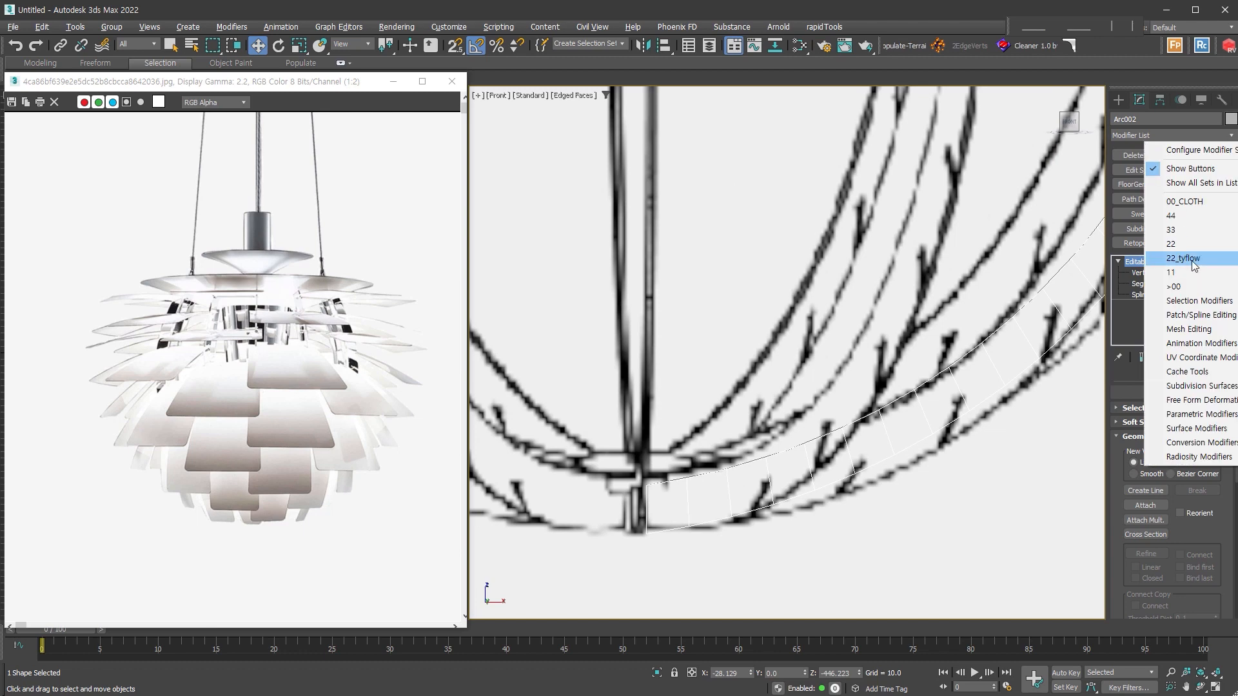
pyautogui.click(1191, 260)
pyautogui.click(1162, 184)
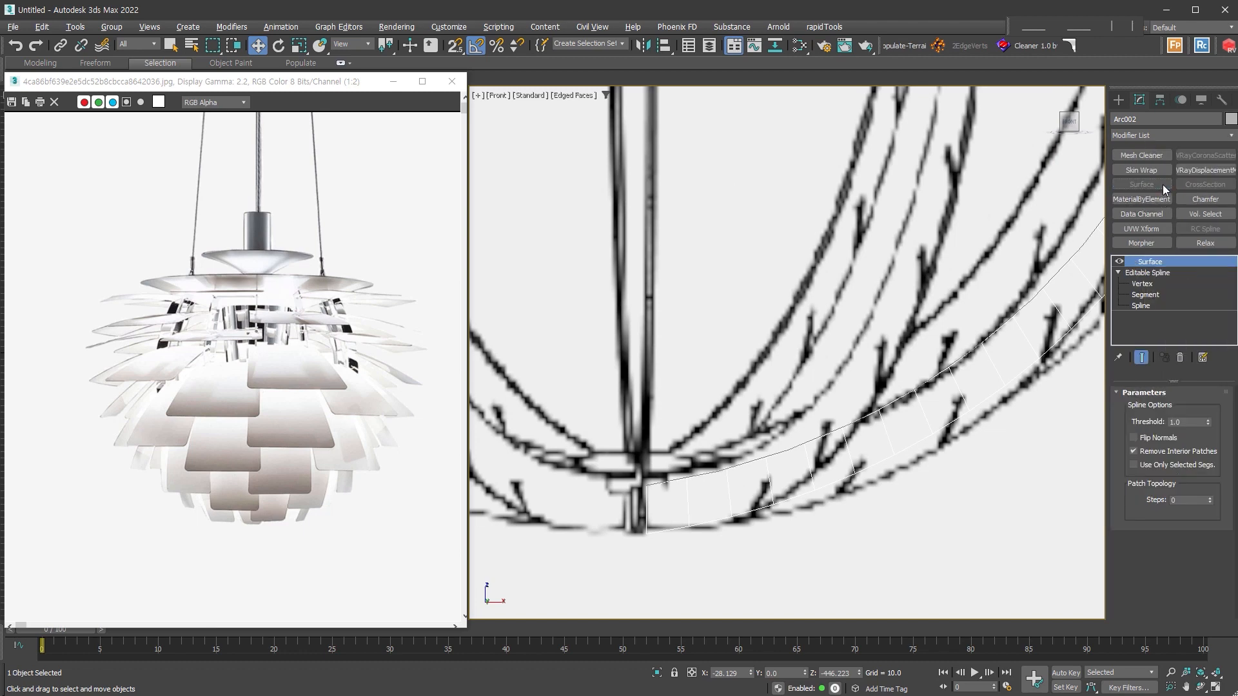
pyautogui.press('F3')
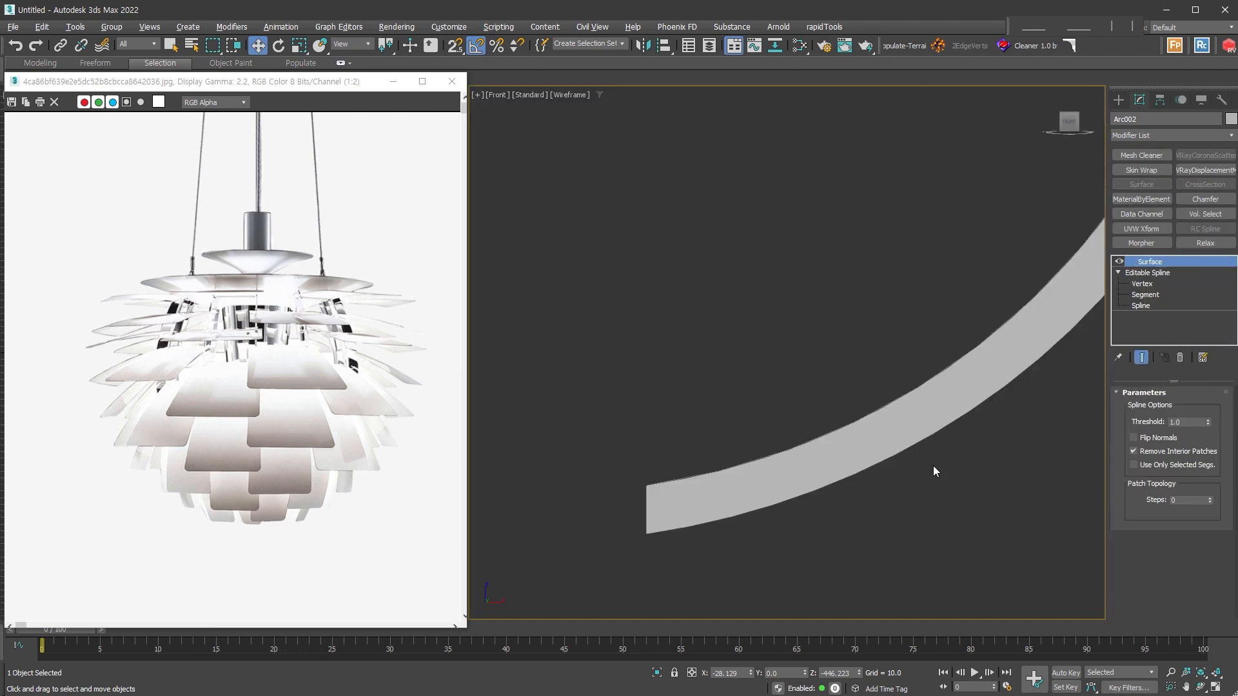
pyautogui.moveTo(962, 461)
pyautogui.mouseDown(button='middle')
pyautogui.moveTo(960, 474)
pyautogui.moveTo(947, 463)
pyautogui.mouseUp(button='middle')
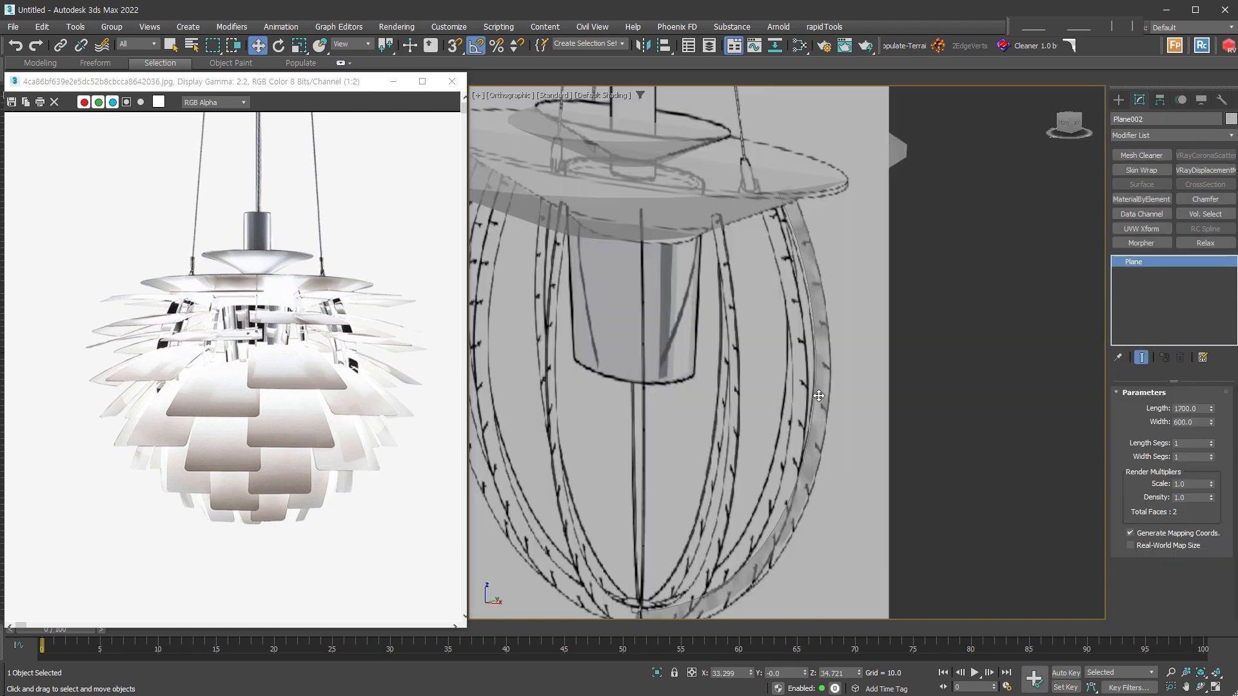
# - Thicken the rib with a Shell modifier, setting the inner and outer amounts to 1.0
pyautogui.click(817, 396)
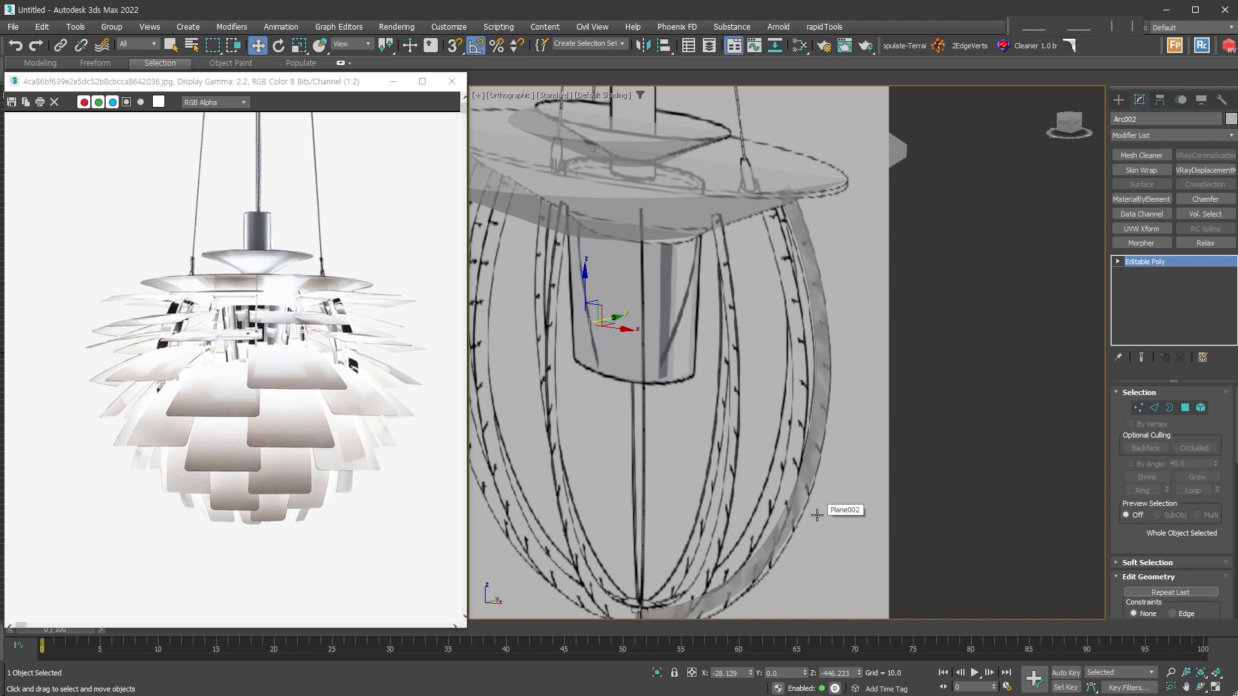
pyautogui.press('F4')
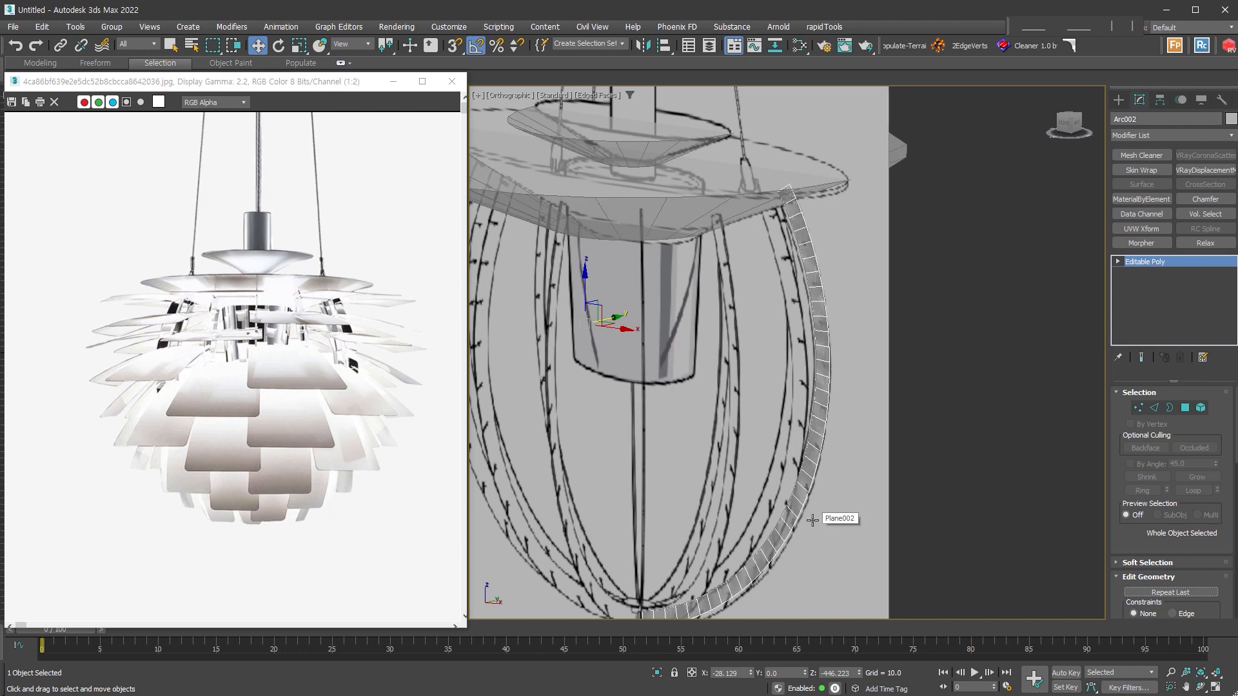
pyautogui.hotkey('shift', 's')
pyautogui.moveTo(1197, 411); pyautogui.dragTo(1167, 425)
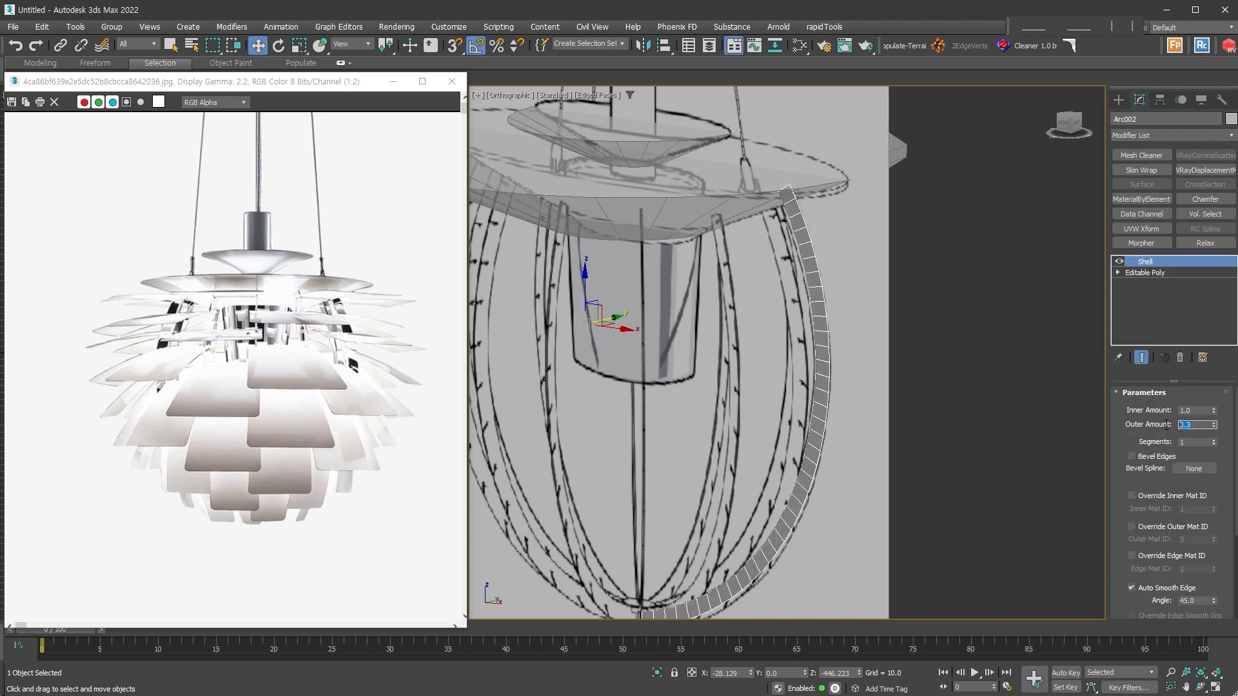
pyautogui.write('1')
pyautogui.press('Return')
pyautogui.scroll(5, 837, 437)
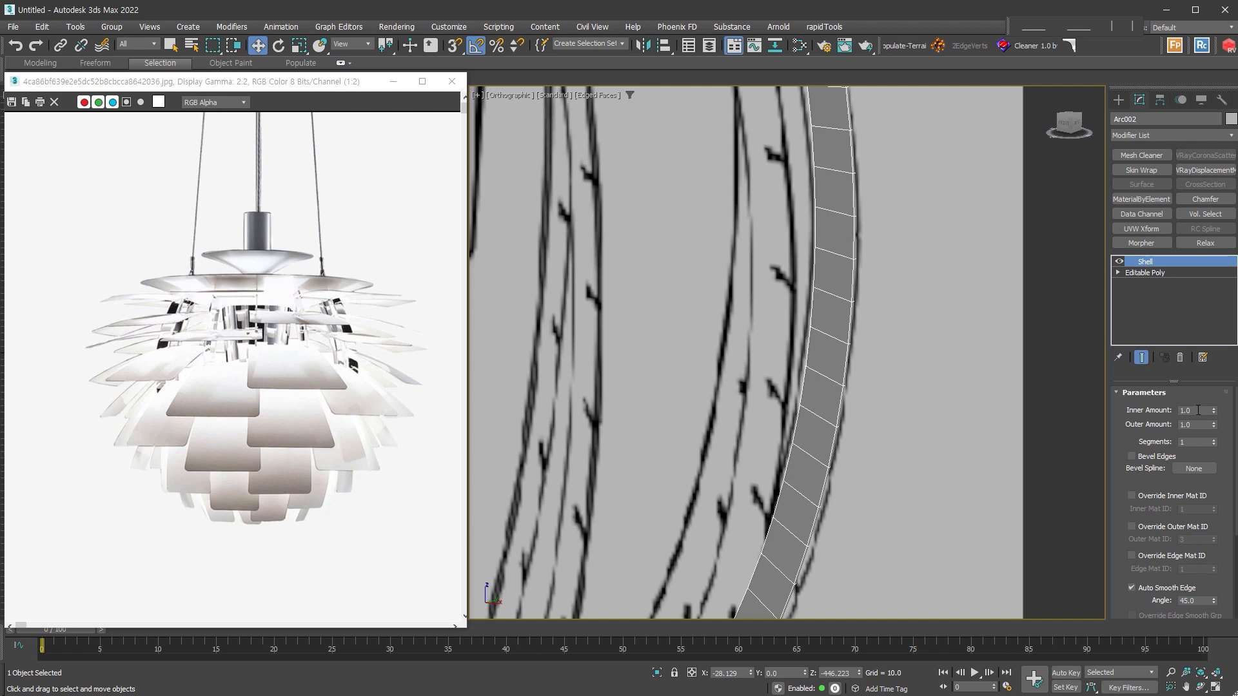
pyautogui.scroll(-6, 871, 428)
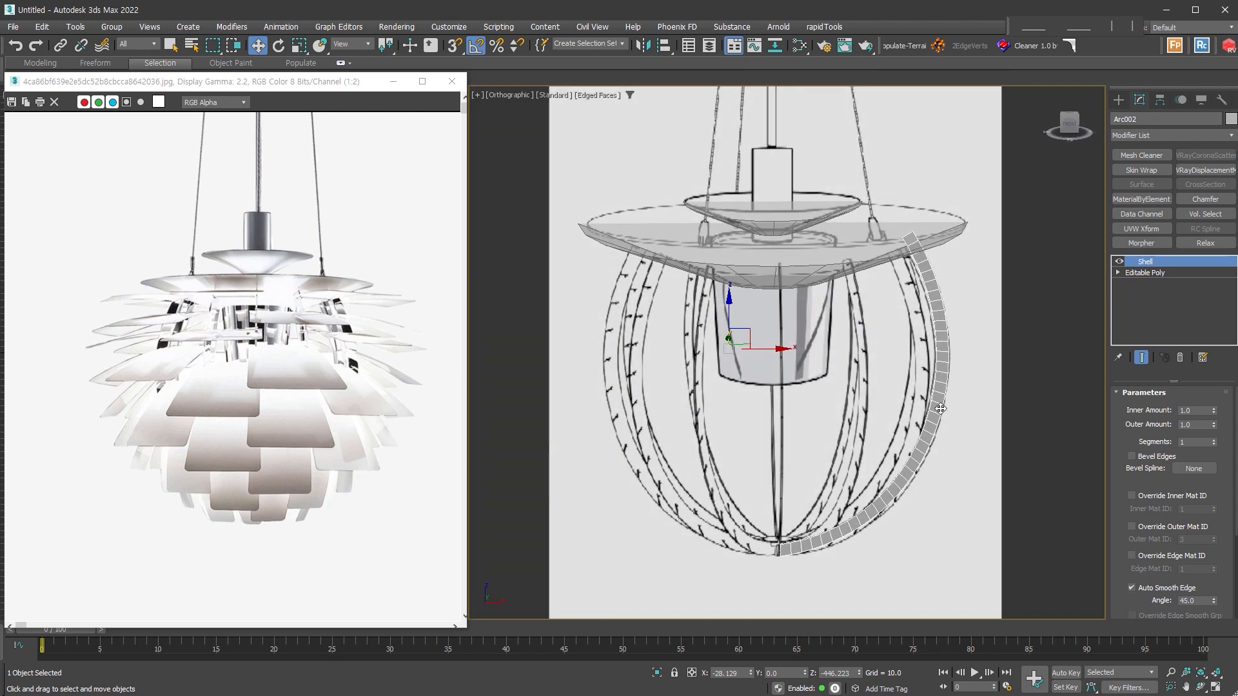
# - Pick the large cone as the rib's rotation coordinate system and use its transform coordinate center
pyautogui.press('F3')
pyautogui.keyDown('alt'); pyautogui.moveTo(967, 408); pyautogui.dragTo(955, 440, button='middle'); pyautogui.keyUp('alt')
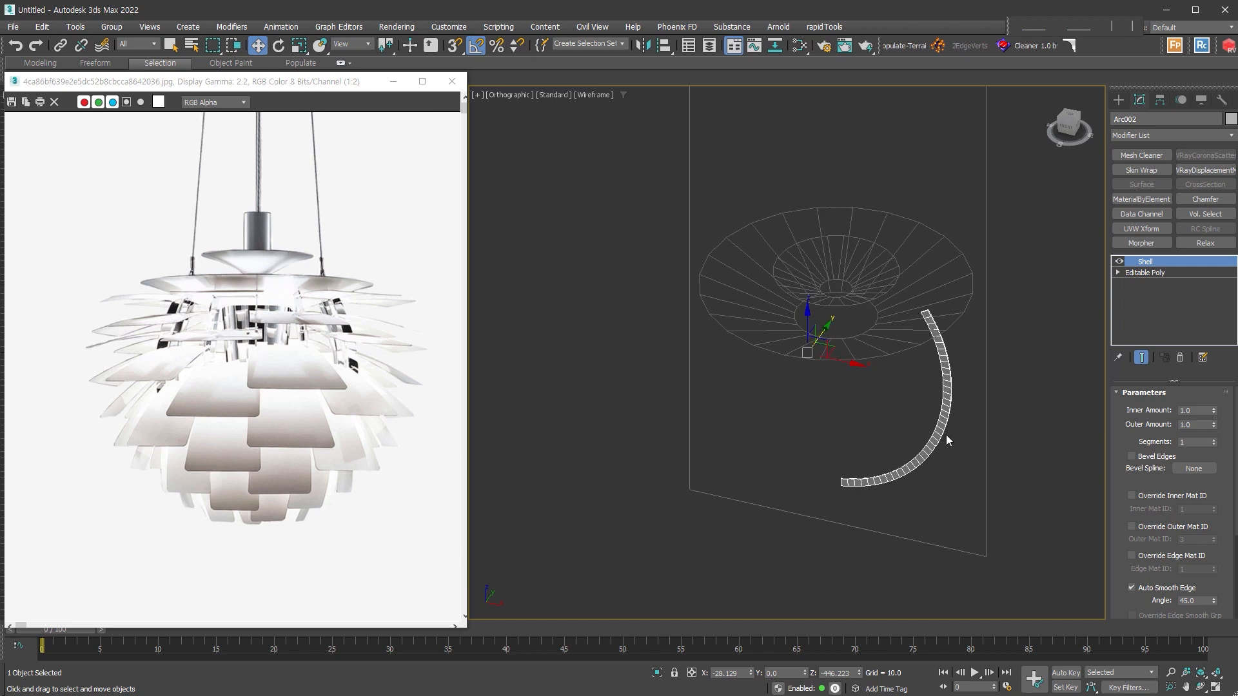
pyautogui.click(872, 331)
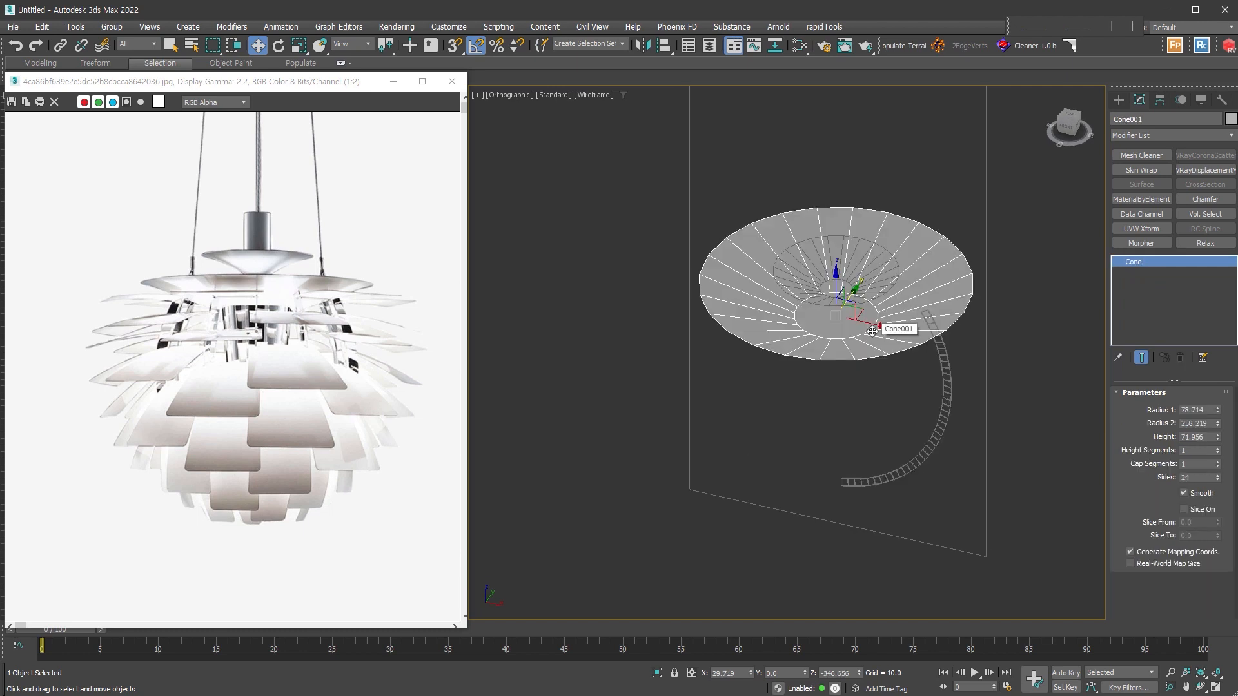
pyautogui.click(942, 405)
pyautogui.click(279, 46)
pyautogui.click(353, 44)
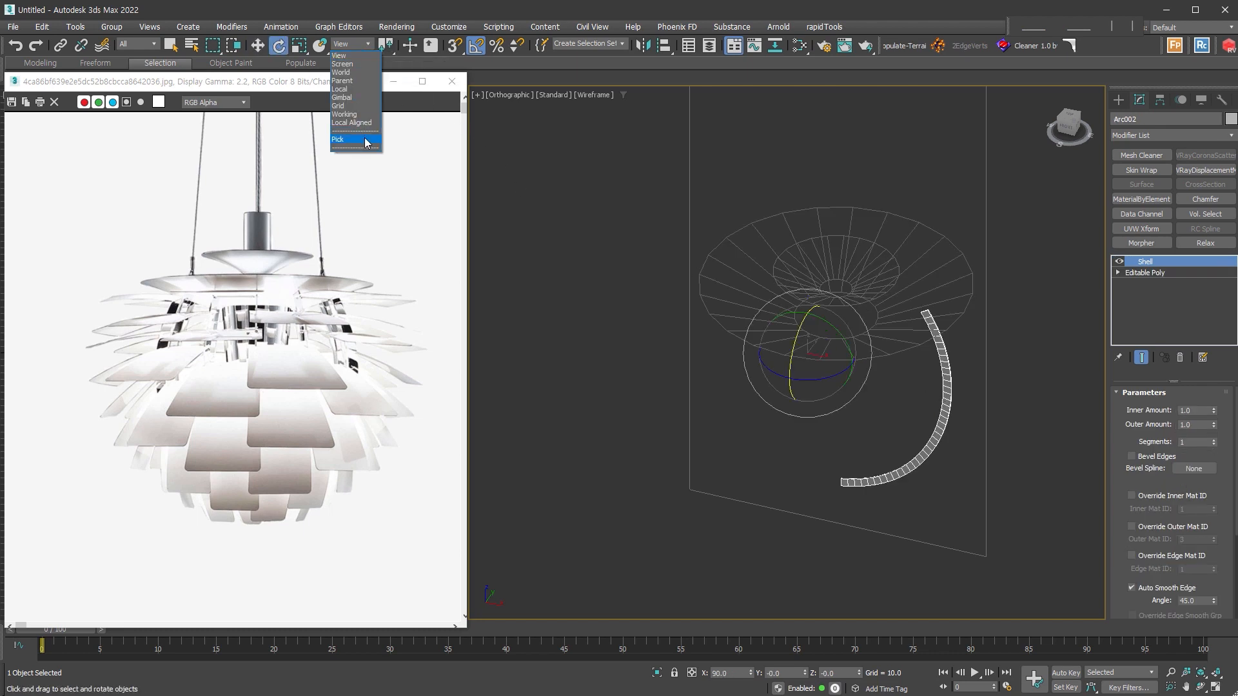
pyautogui.click(365, 141)
pyautogui.click(748, 256)
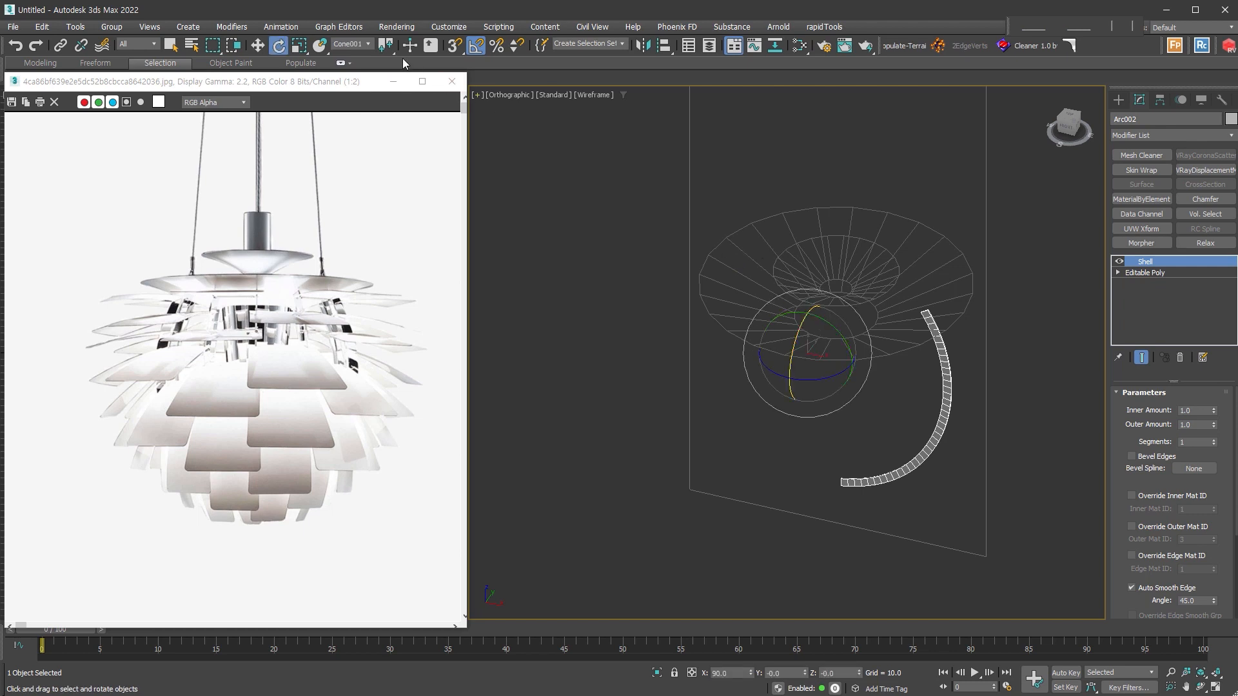
pyautogui.moveTo(388, 50); pyautogui.dragTo(393, 114)
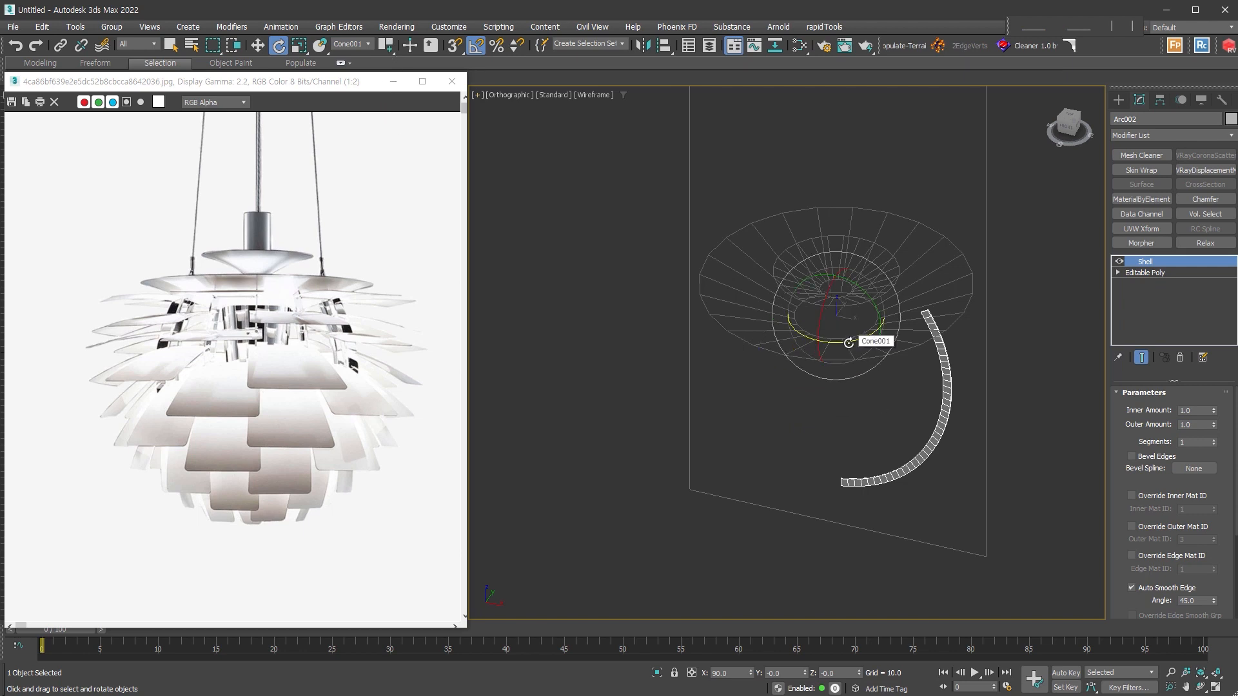
# - Rotate-clone the rib by -30 degrees about the cone's vertical axis as 11 instances, forming a full circle of ribs
pyautogui.keyDown('shift'); pyautogui.moveTo(849, 343); pyautogui.dragTo(834, 348); pyautogui.keyUp('shift')
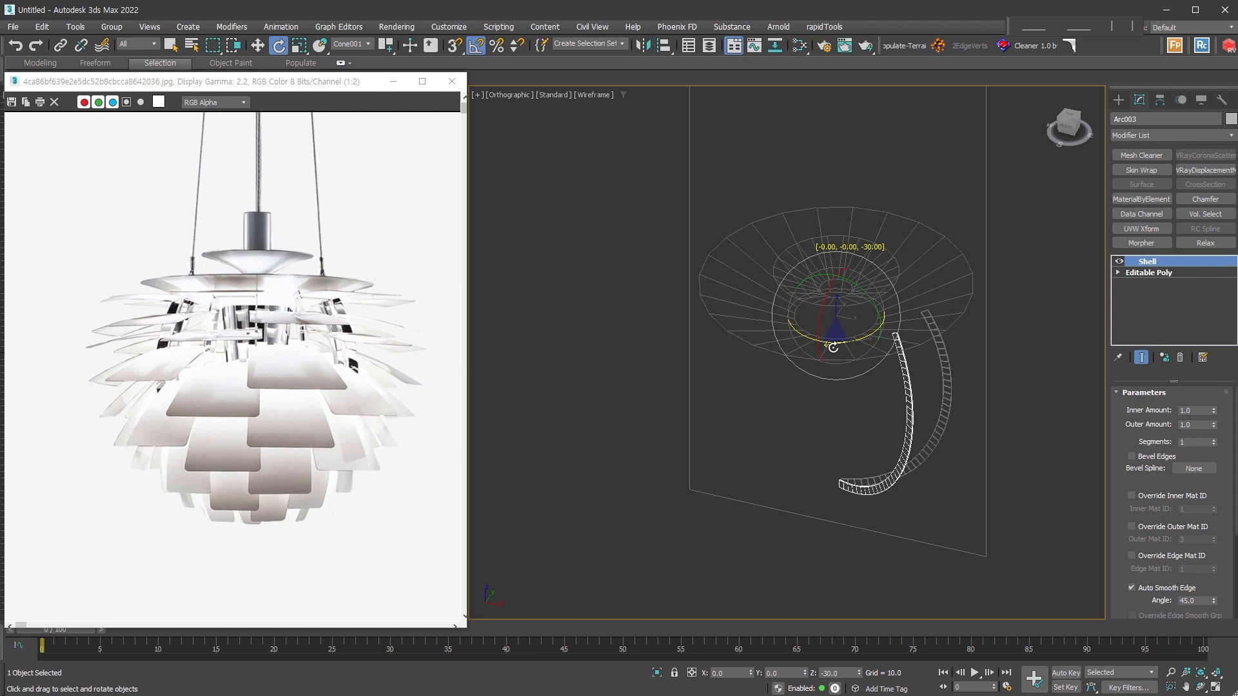
pyautogui.keyDown('shift'); pyautogui.moveTo(834, 347); pyautogui.dragTo(834, 348); pyautogui.keyUp('shift')
pyautogui.click(640, 364)
pyautogui.click(552, 331)
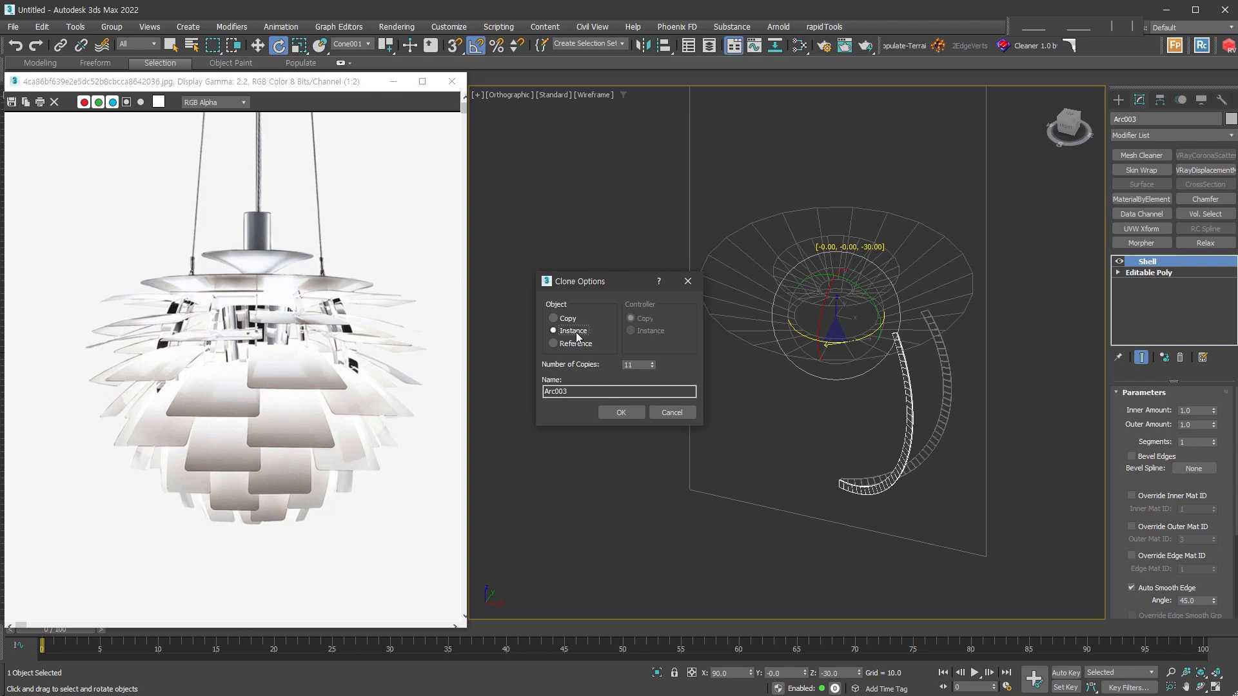
pyautogui.click(621, 412)
pyautogui.keyDown('alt'); pyautogui.moveTo(877, 326); pyautogui.dragTo(899, 387, button='middle'); pyautogui.keyUp('alt')
pyautogui.keyDown('alt'); pyautogui.moveTo(989, 483); pyautogui.dragTo(994, 411, button='middle'); pyautogui.keyUp('alt')
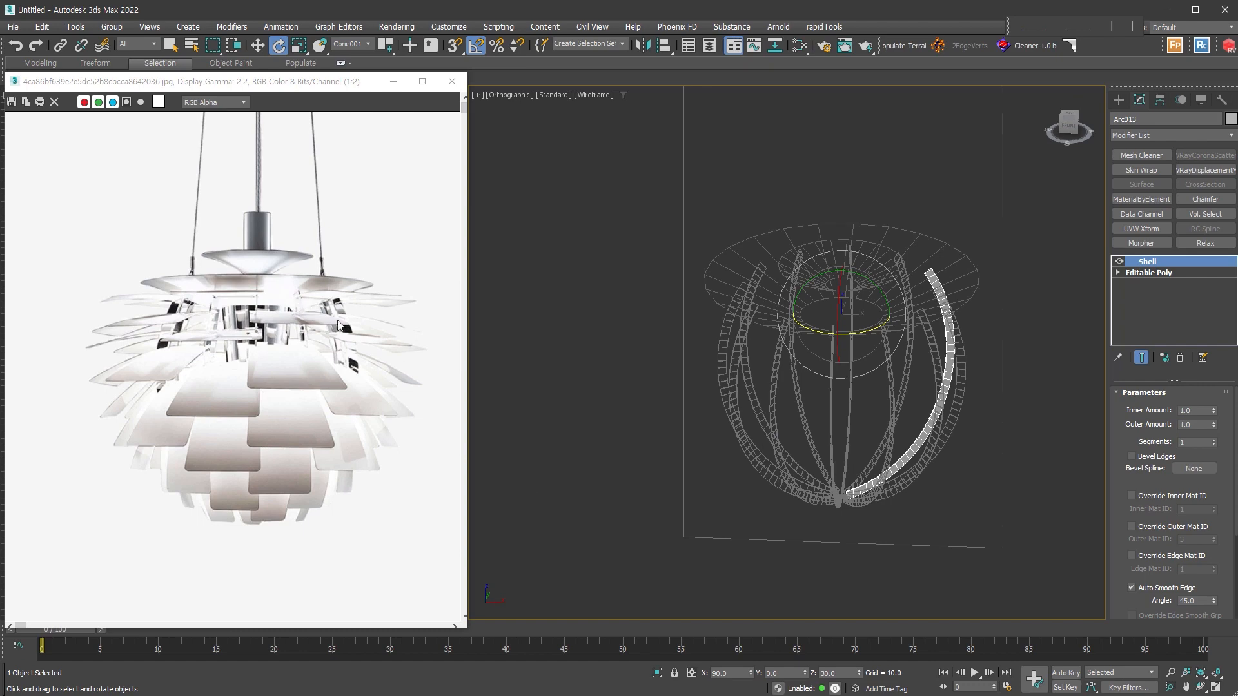
pyautogui.click(973, 512)
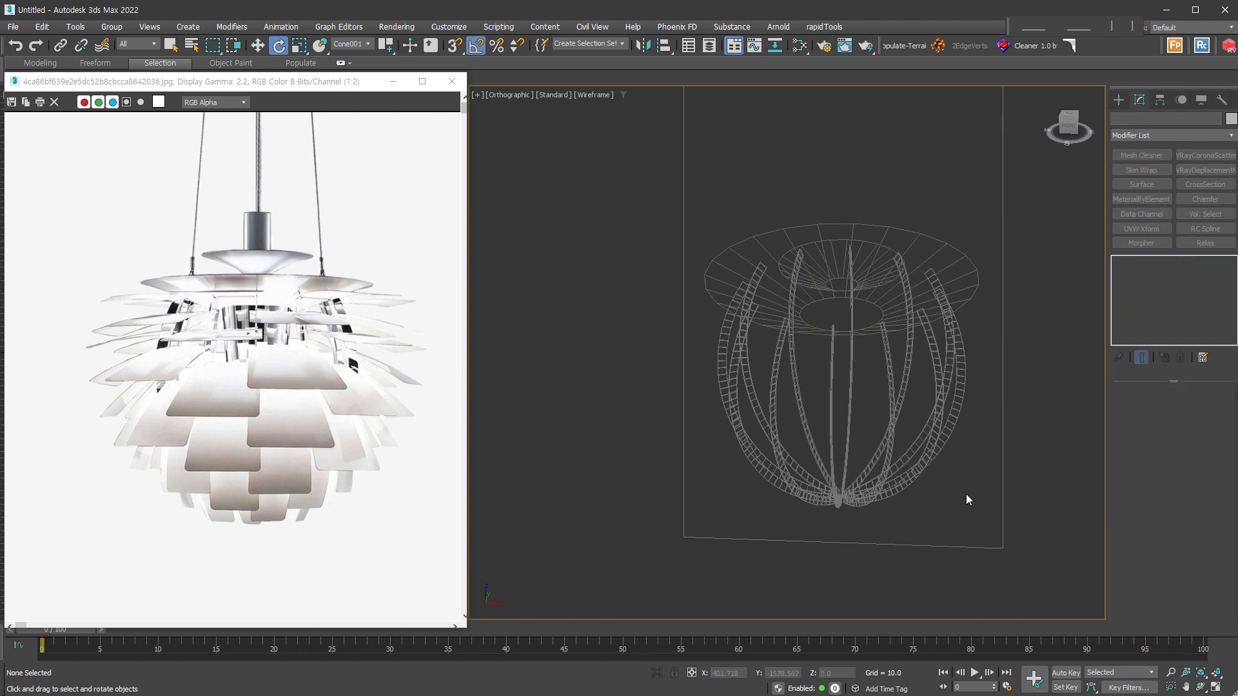
# - In the top view, create a thin upright box between two neighbouring ribs, about 131 long, 1 wide and 162 high
pyautogui.press('t')
pyautogui.press('z')
pyautogui.scroll(2, 994, 309)
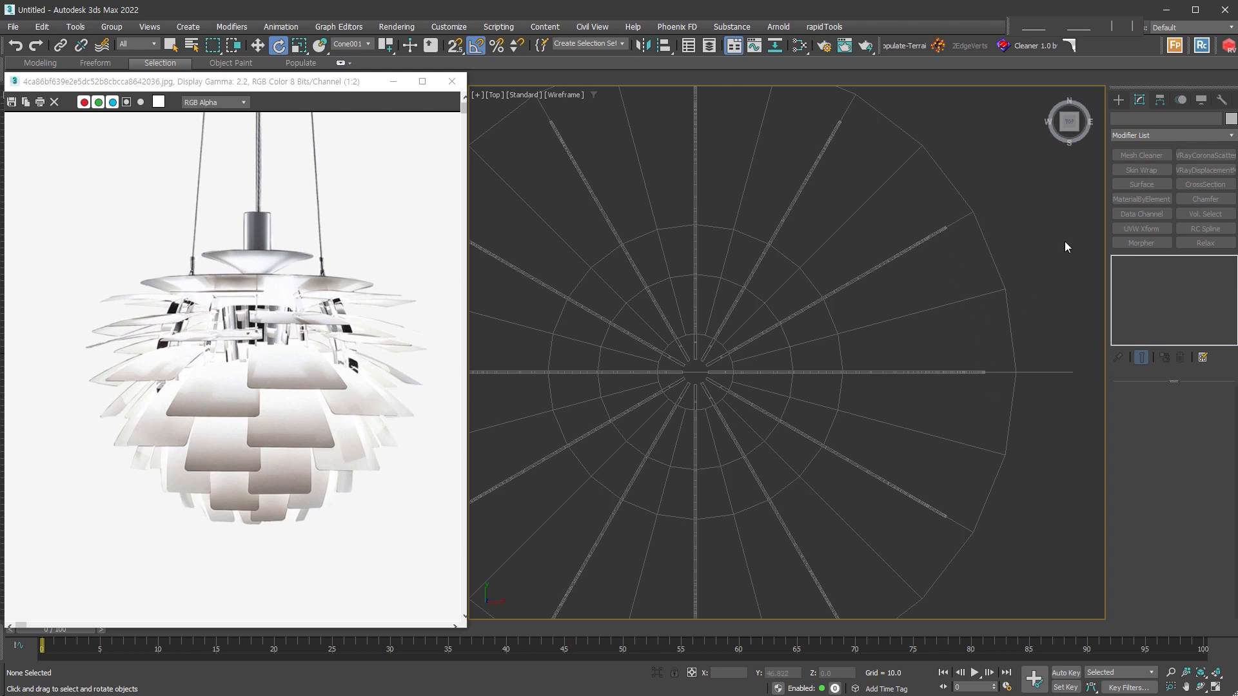
pyautogui.click(1118, 100)
pyautogui.click(1141, 185)
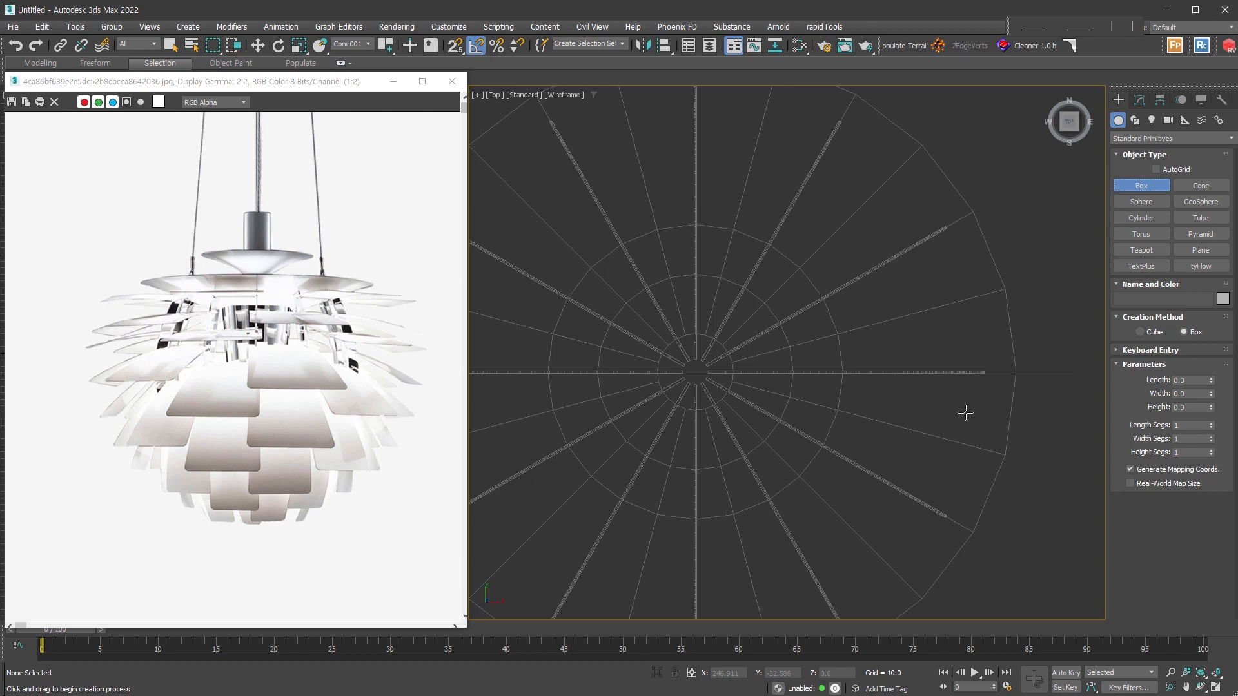
pyautogui.moveTo(942, 221); pyautogui.dragTo(943, 380)
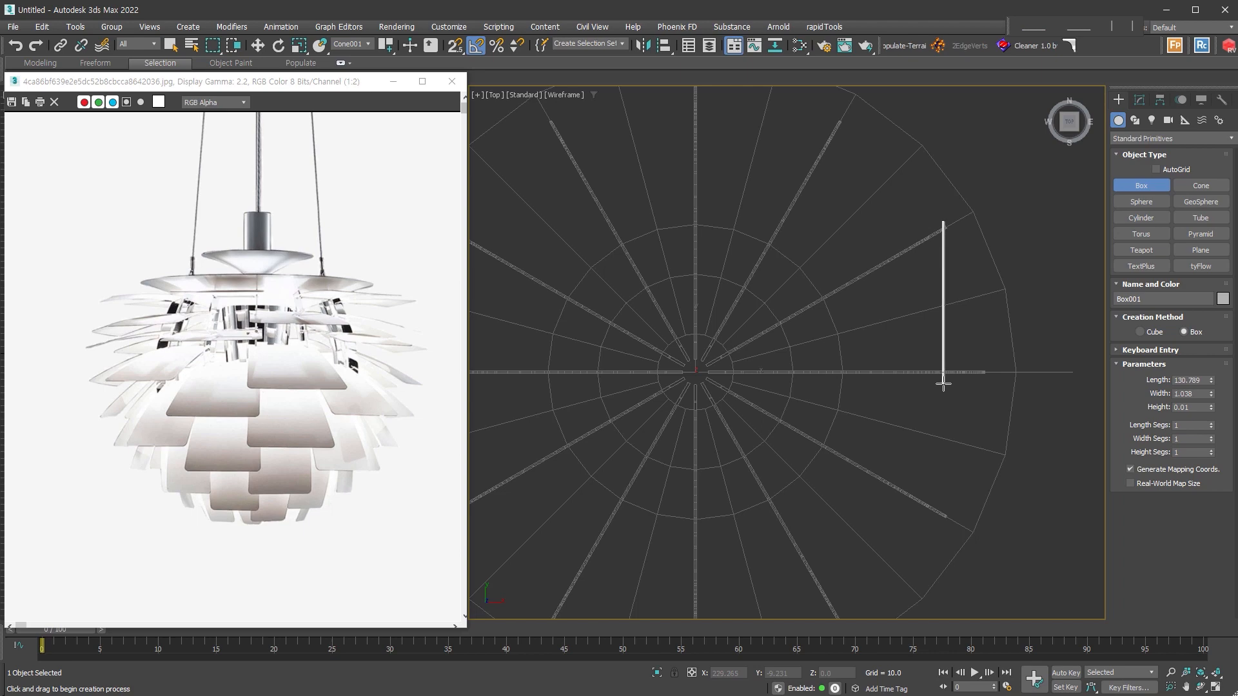
pyautogui.click(948, 184)
pyautogui.keyDown('alt'); pyautogui.moveTo(942, 418); pyautogui.dragTo(970, 349, button='middle'); pyautogui.keyUp('alt')
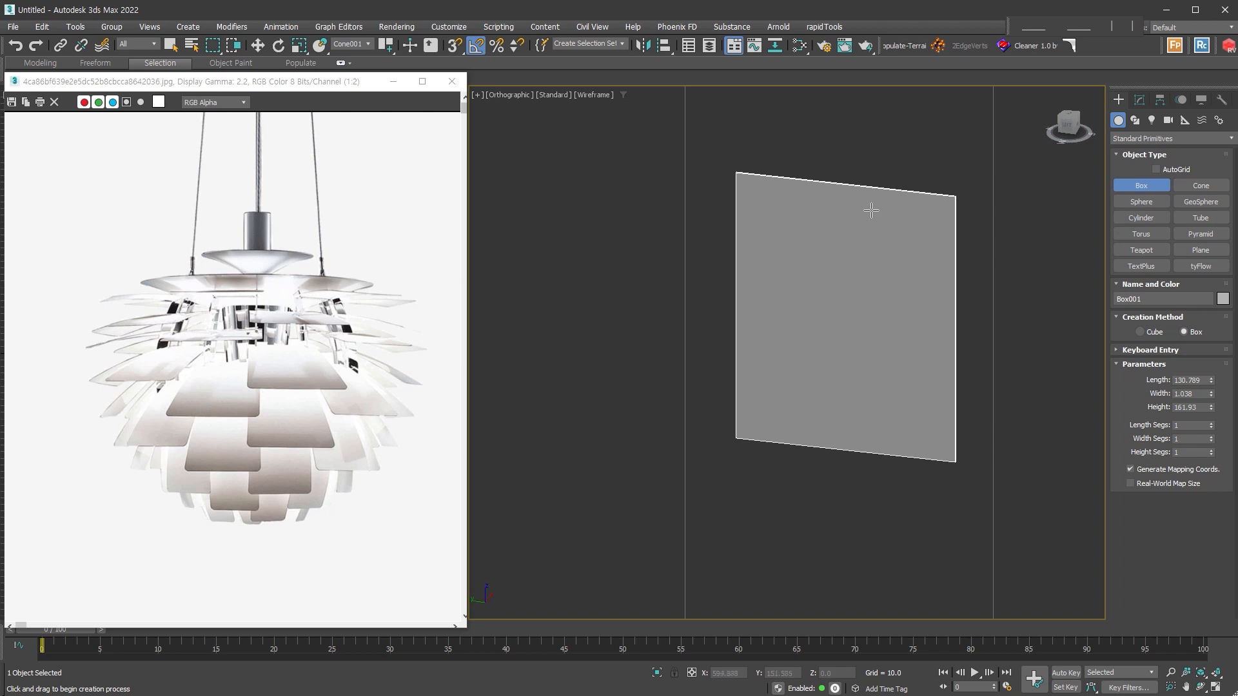
pyautogui.keyDown('alt'); pyautogui.moveTo(941, 445); pyautogui.dragTo(917, 456, button='middle'); pyautogui.keyUp('alt')
pyautogui.scroll(4, 922, 461)
# - Set the box's width to 0 and convert it to an editable poly
pyautogui.rightClick(1211, 395)
pyautogui.scroll(-3, 1039, 427)
pyautogui.moveTo(1039, 427); pyautogui.dragTo(984, 541, button='middle')
pyautogui.hotkey('alt', 'e')
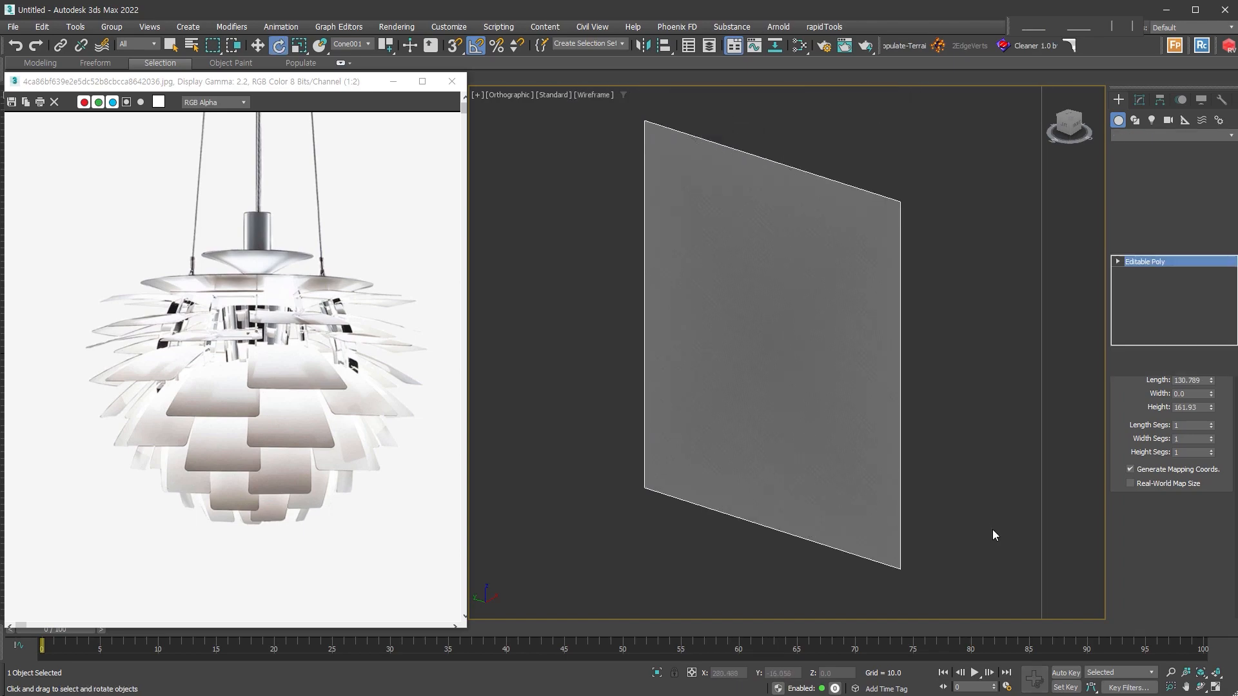
# - Delete every polygon of the box except its large front face, leaving a single flat panel for the leaf
pyautogui.click(1188, 406)
pyautogui.click(812, 334)
pyautogui.hotkey('ctrl', 'i')
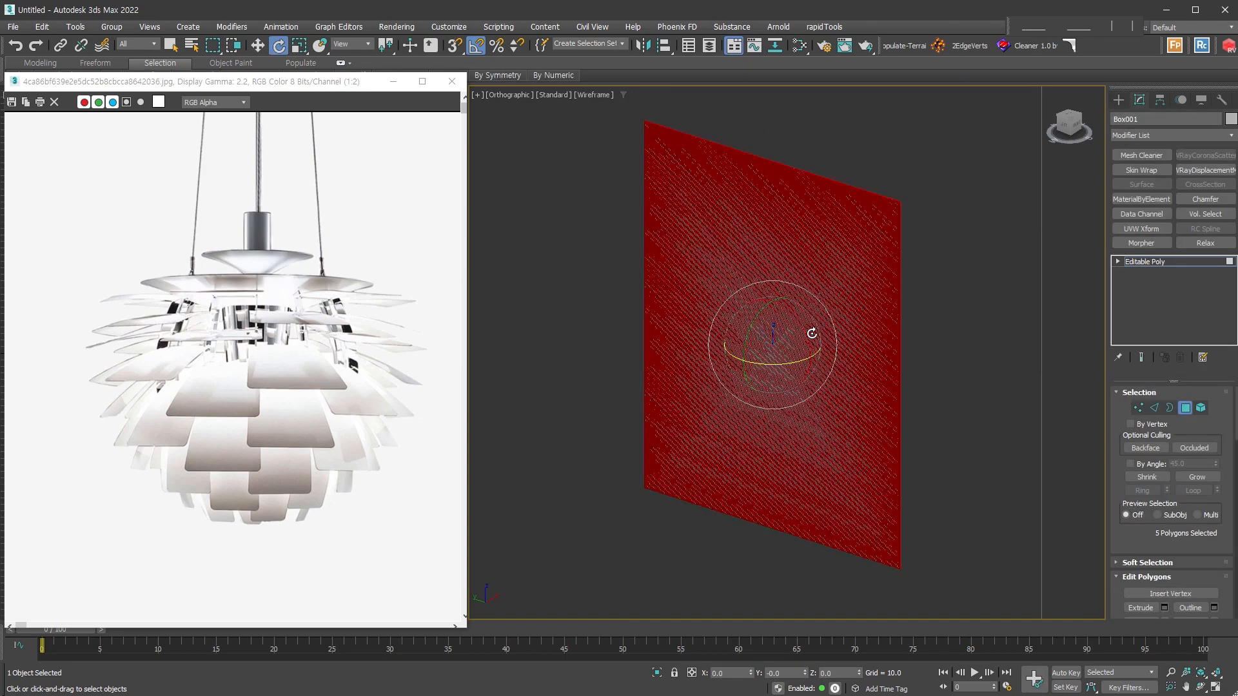
pyautogui.press('Delete')
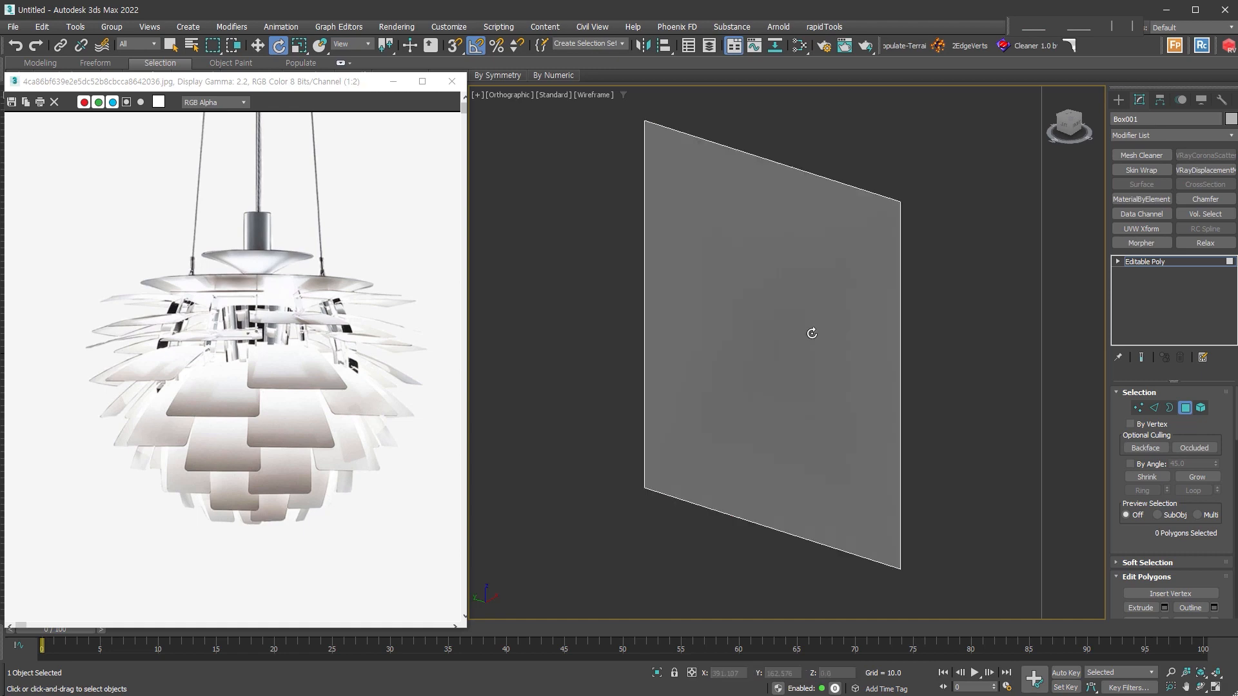
# - Leave polygon editing on the flat leaf panel and apply a Clone modifier to it
pyautogui.click(1186, 408)
pyautogui.scroll(-7, 759, 425)
pyautogui.keyDown('alt'); pyautogui.moveTo(759, 426); pyautogui.dragTo(746, 427, button='middle'); pyautogui.keyUp('alt')
pyautogui.click(1121, 98)
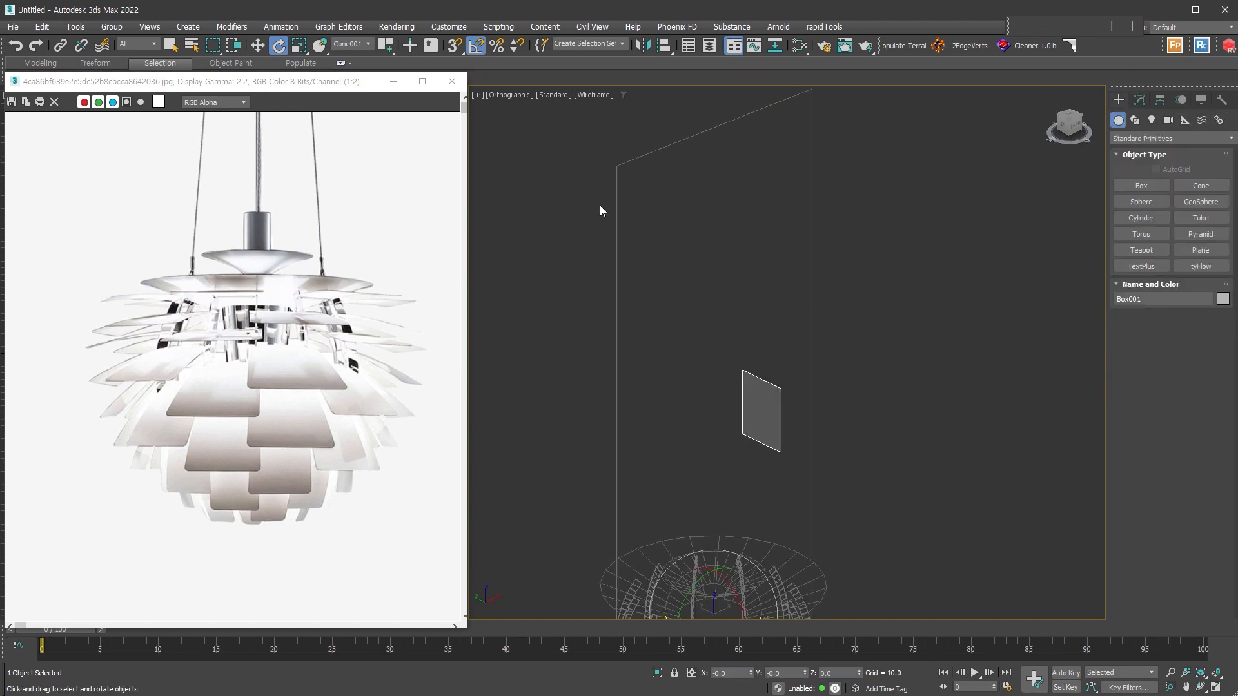
pyautogui.rightClick(823, 412)
pyautogui.click(823, 417)
pyautogui.scroll(4, 796, 440)
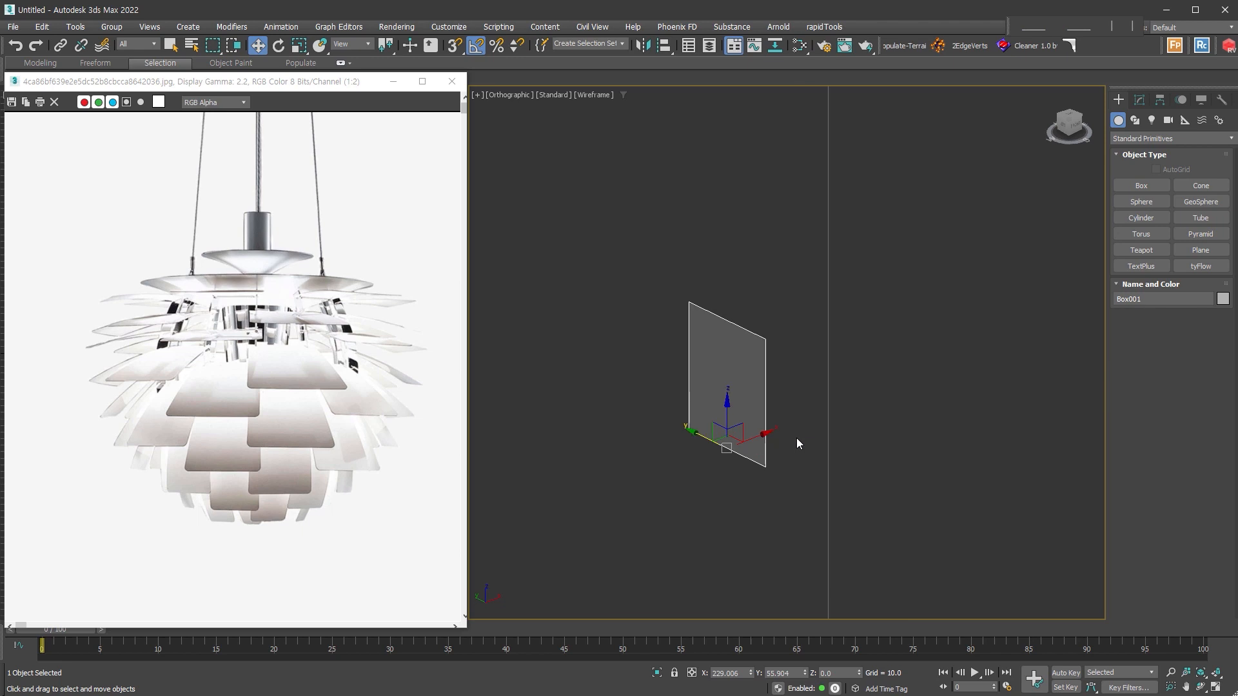
pyautogui.scroll(-4, 756, 453)
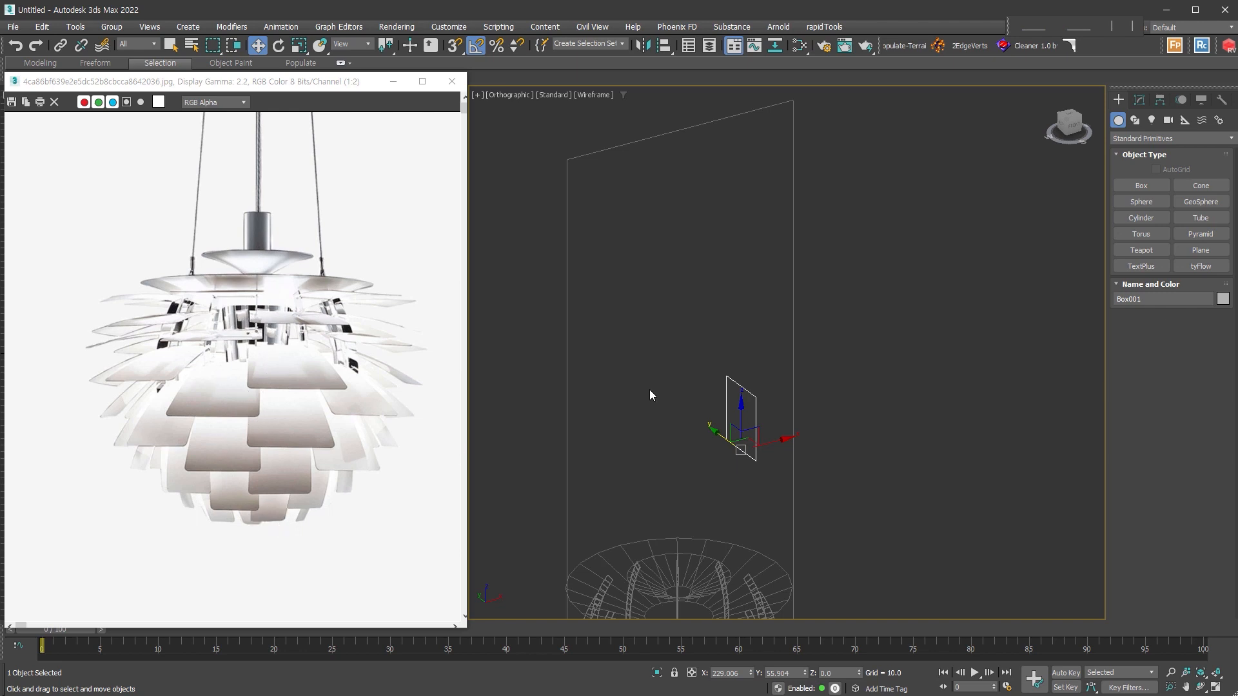
pyautogui.click(1139, 101)
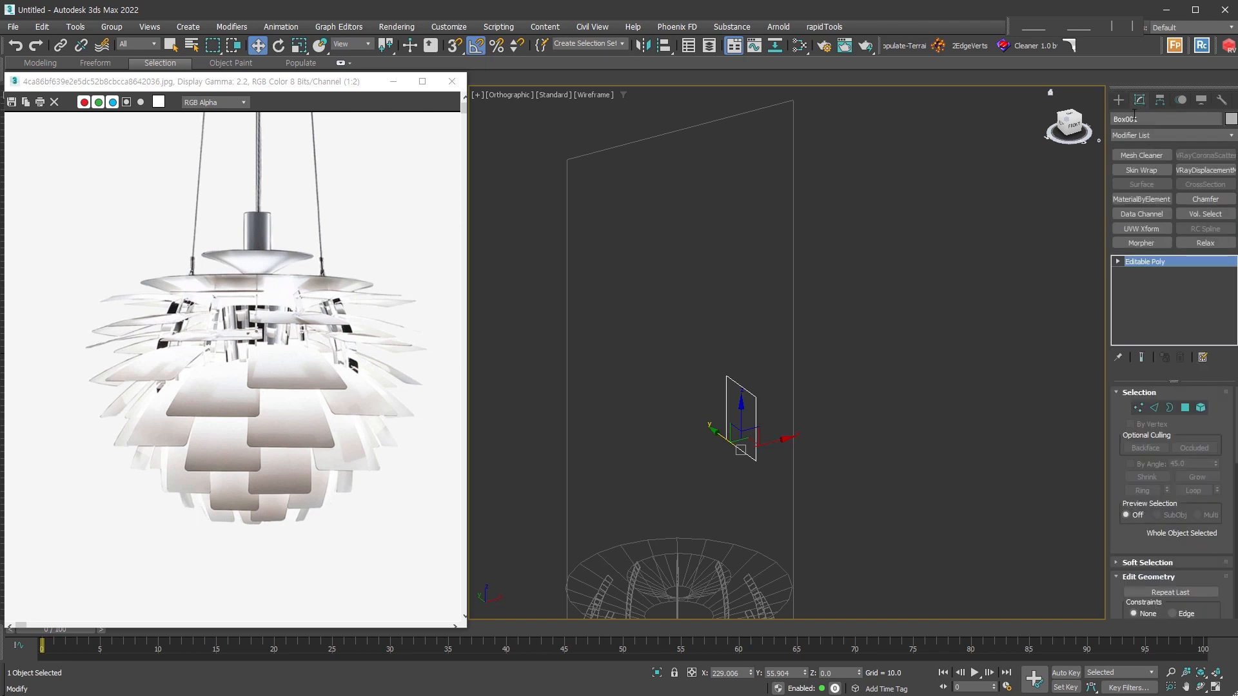
pyautogui.click(1136, 133)
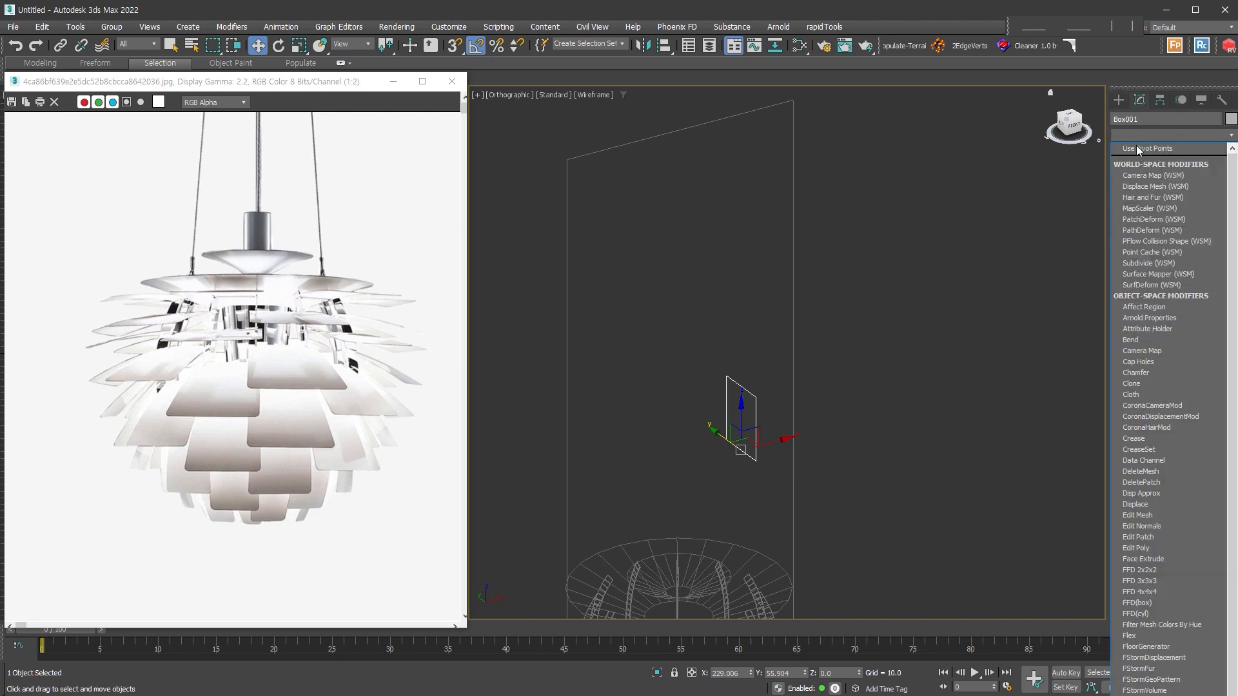
pyautogui.click(1150, 384)
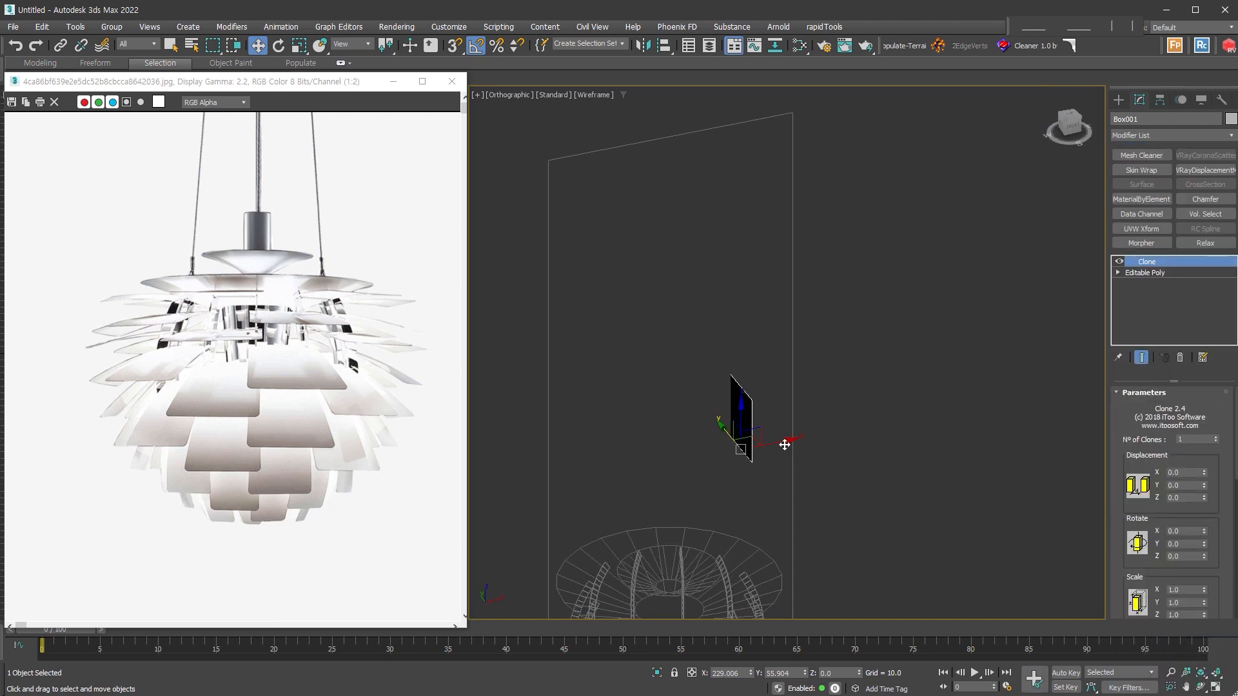
# - Set the Clone modifier to 12 clones with an X displacement of about 62.37
pyautogui.moveTo(1204, 473)
pyautogui.mouseDown()
pyautogui.moveTo(1210, 497)
pyautogui.moveTo(1212, 450)
pyautogui.moveTo(1213, 492)
pyautogui.mouseUp()
pyautogui.doubleClick(1187, 439)
pyautogui.write('12')
pyautogui.press('Return')
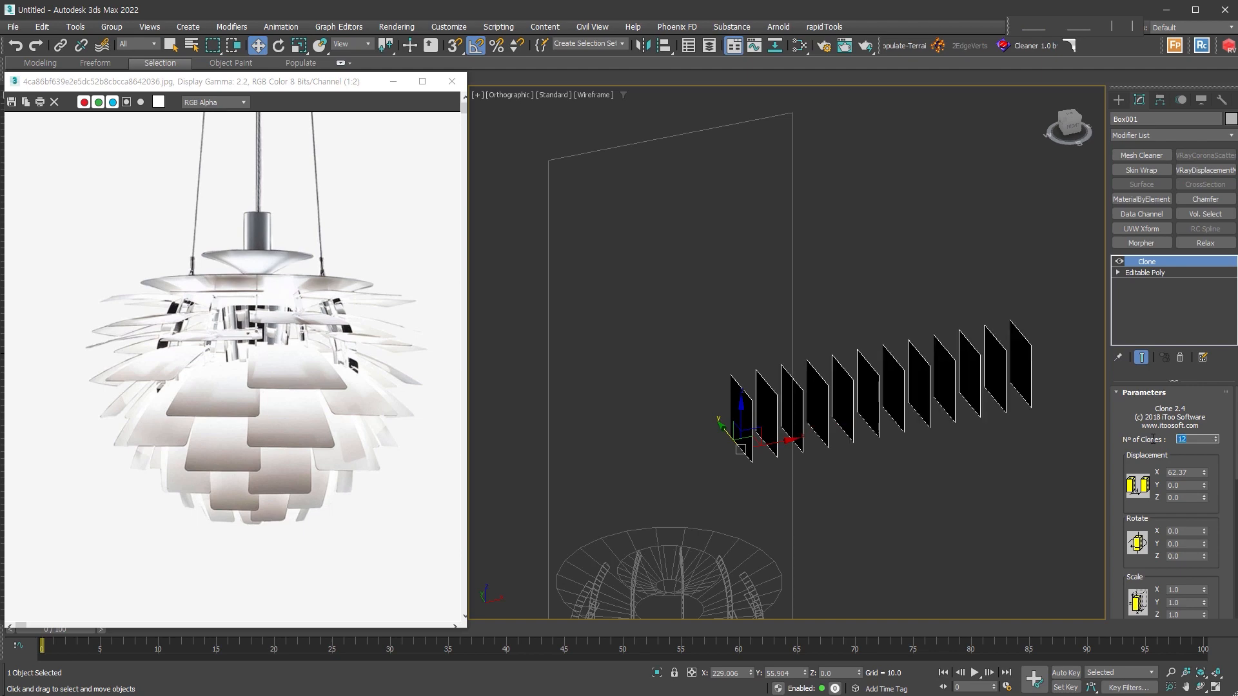
# - Select the arc spline running along the ribs and check at vertex level which end is its first vertex
pyautogui.keyDown('alt'); pyautogui.moveTo(1053, 335); pyautogui.dragTo(978, 256, button='middle'); pyautogui.keyUp('alt')
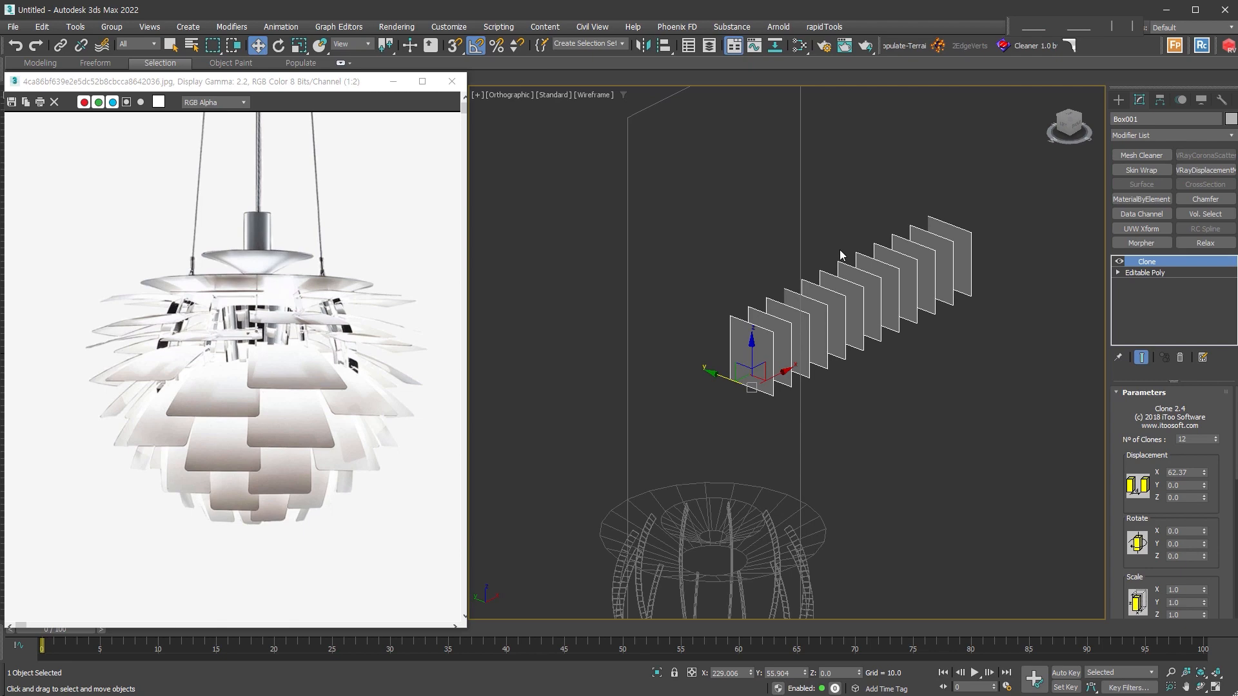
pyautogui.moveTo(958, 258)
pyautogui.keyDown('alt'); pyautogui.mouseDown(button='middle')
pyautogui.moveTo(948, 408)
pyautogui.moveTo(955, 388)
pyautogui.moveTo(928, 386)
pyautogui.moveTo(894, 425)
pyautogui.mouseUp(button='middle'); pyautogui.keyUp('alt')
pyautogui.scroll(10, 800, 484)
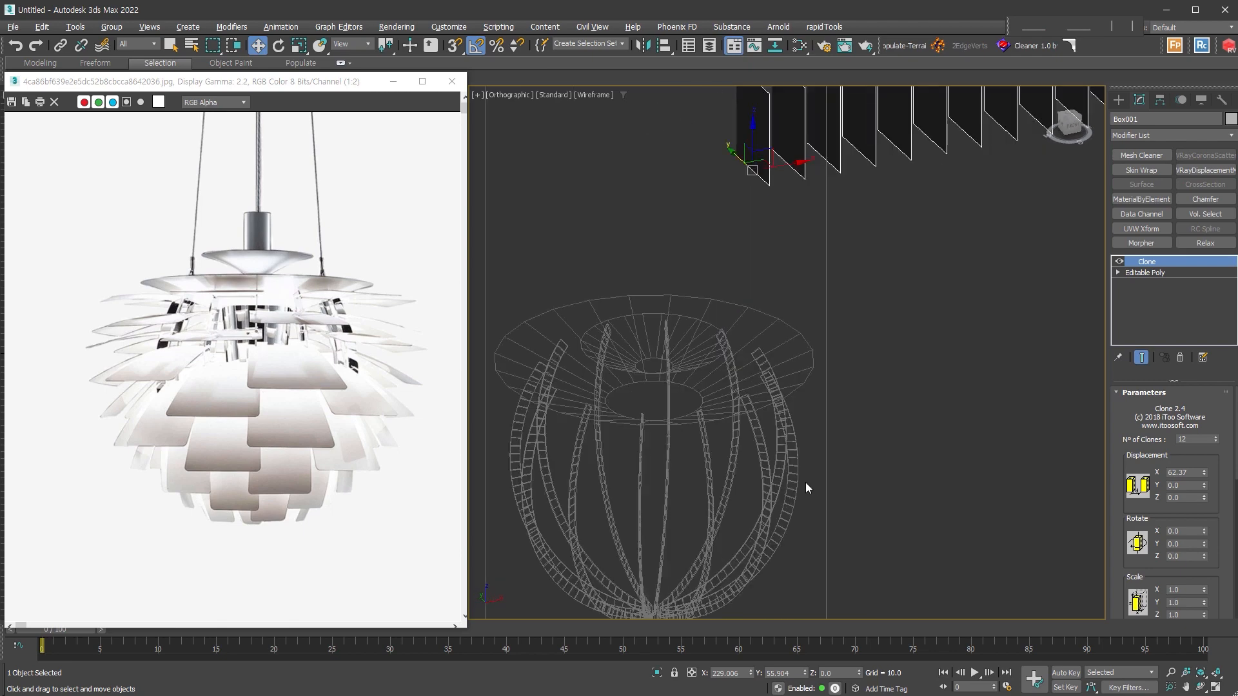
pyautogui.click(825, 427)
pyautogui.click(821, 427)
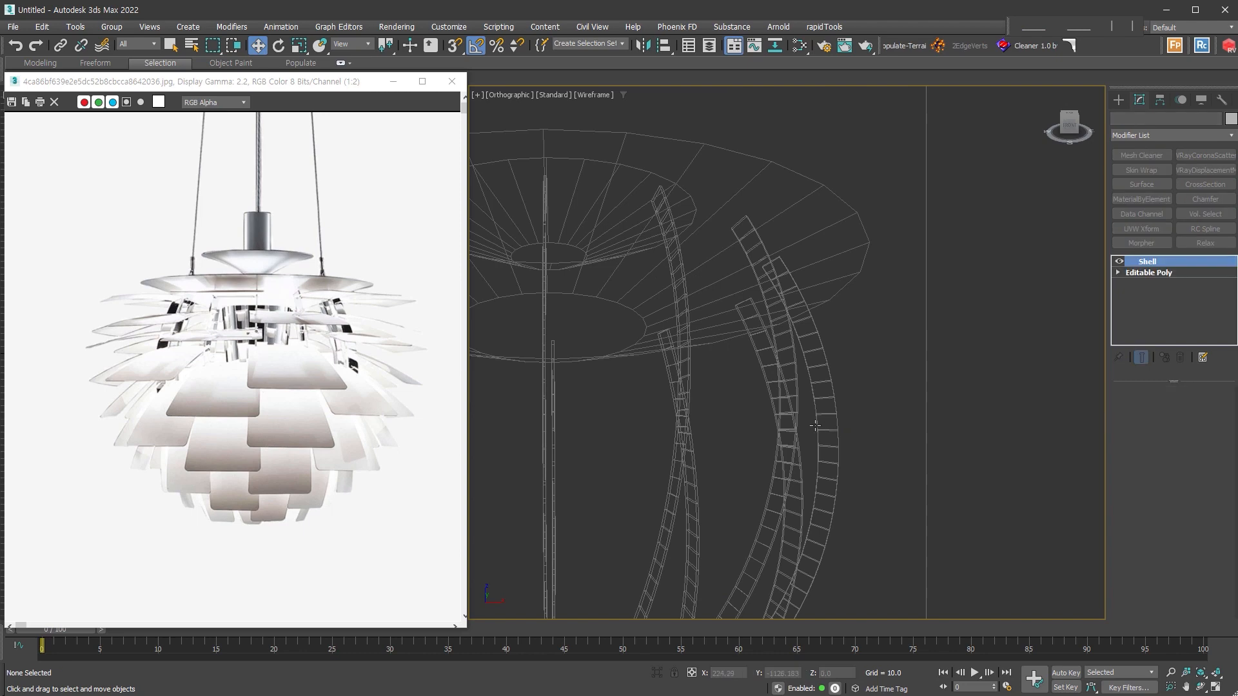
pyautogui.moveTo(845, 447); pyautogui.dragTo(774, 587, button='middle')
pyautogui.scroll(-2, 774, 587)
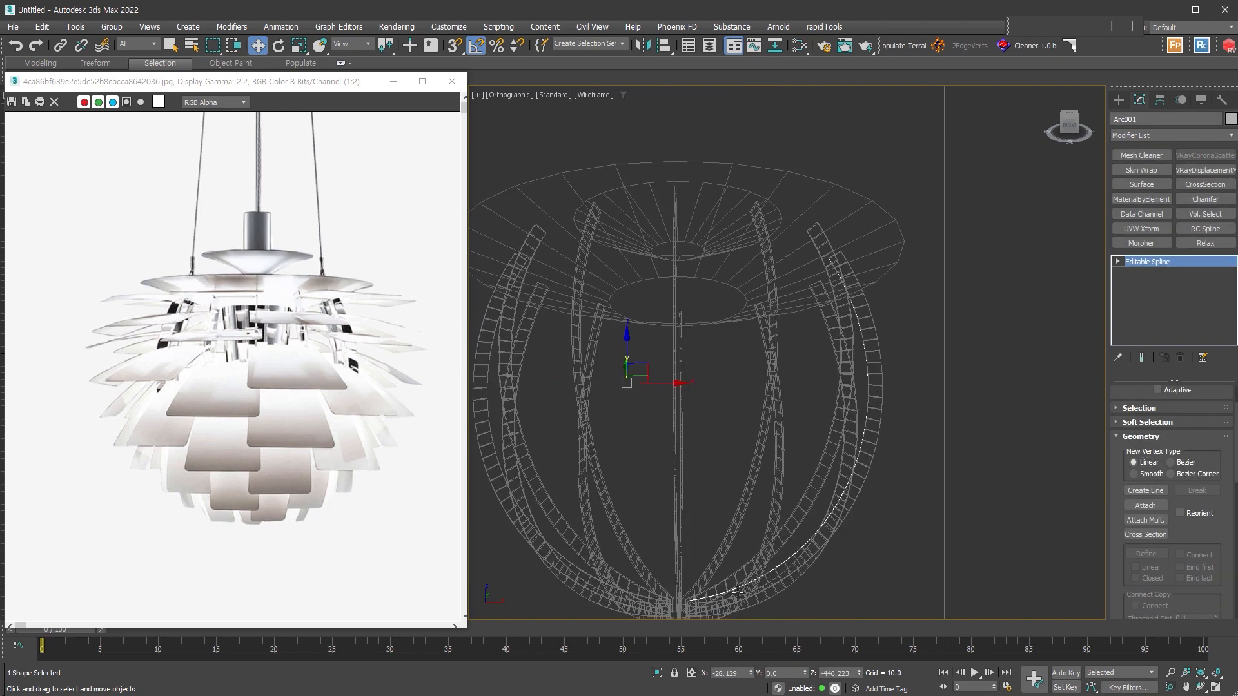
pyautogui.click(1116, 263)
pyautogui.click(1140, 272)
pyautogui.scroll(5, 689, 516)
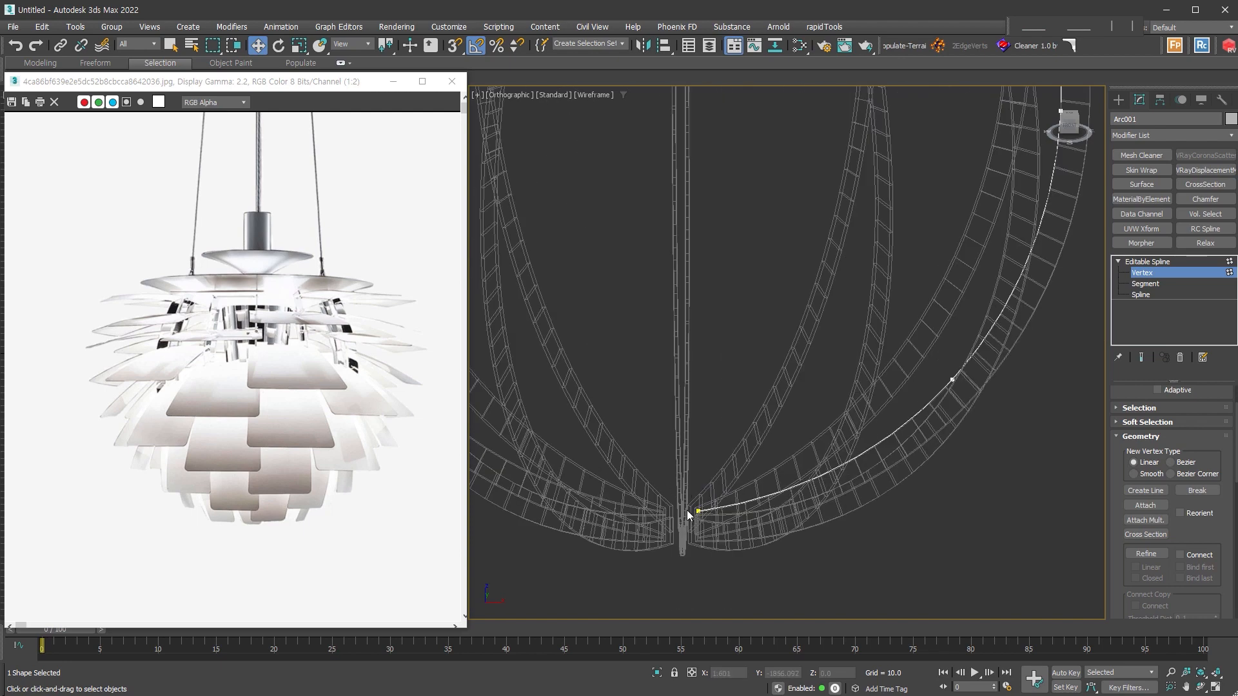
pyautogui.scroll(-3, 947, 454)
pyautogui.moveTo(946, 455); pyautogui.dragTo(916, 501, button='middle')
# - Make the upper end vertex of the arc spline its first vertex and leave vertex editing
pyautogui.moveTo(884, 132); pyautogui.dragTo(946, 215)
pyautogui.click(1164, 275)
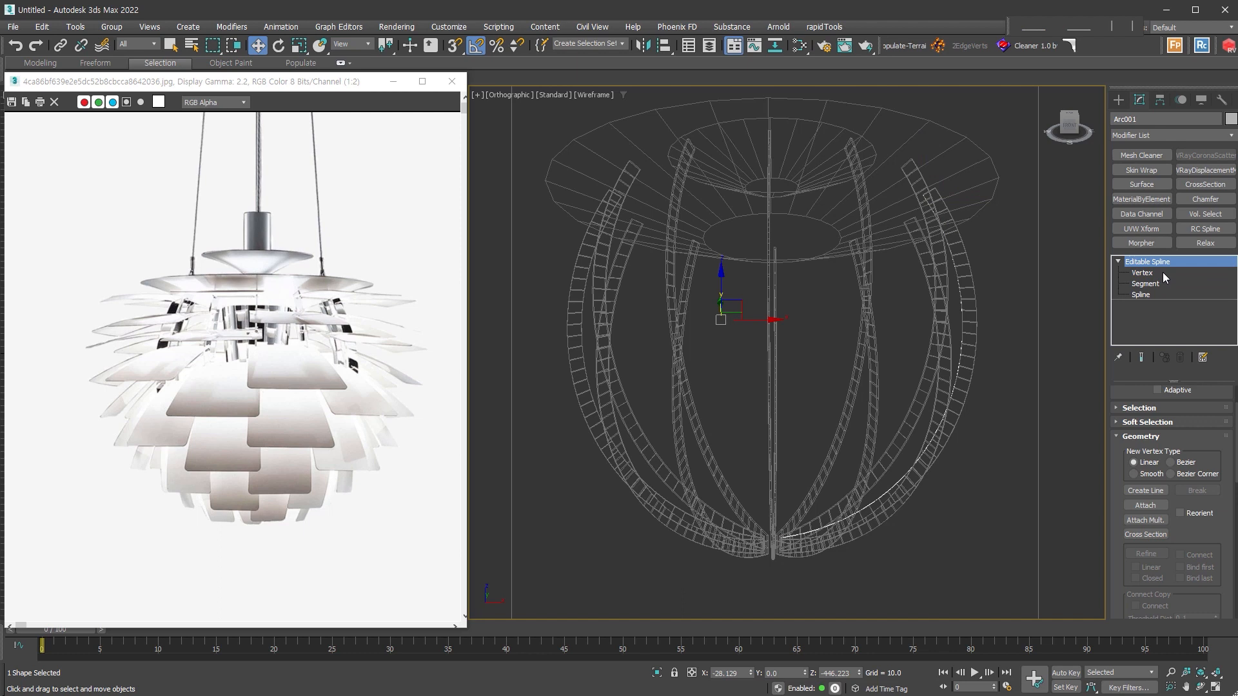
pyautogui.click(1164, 274)
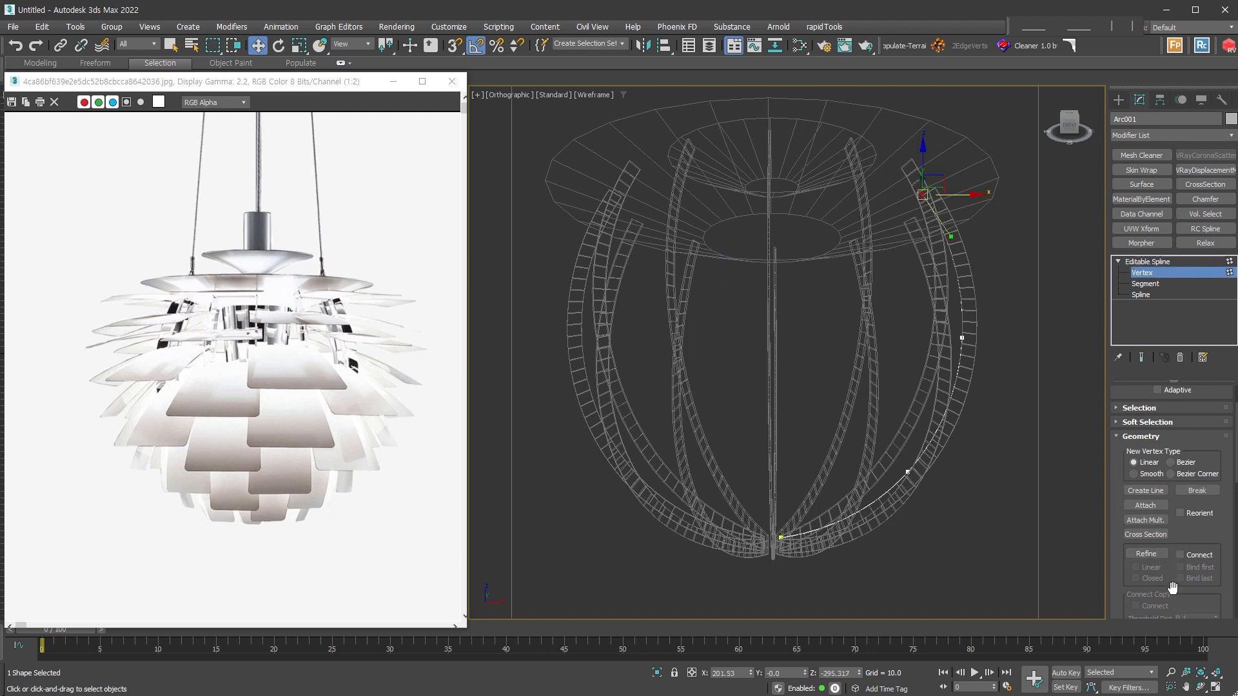
pyautogui.scroll(-5, 1164, 568)
pyautogui.click(1146, 562)
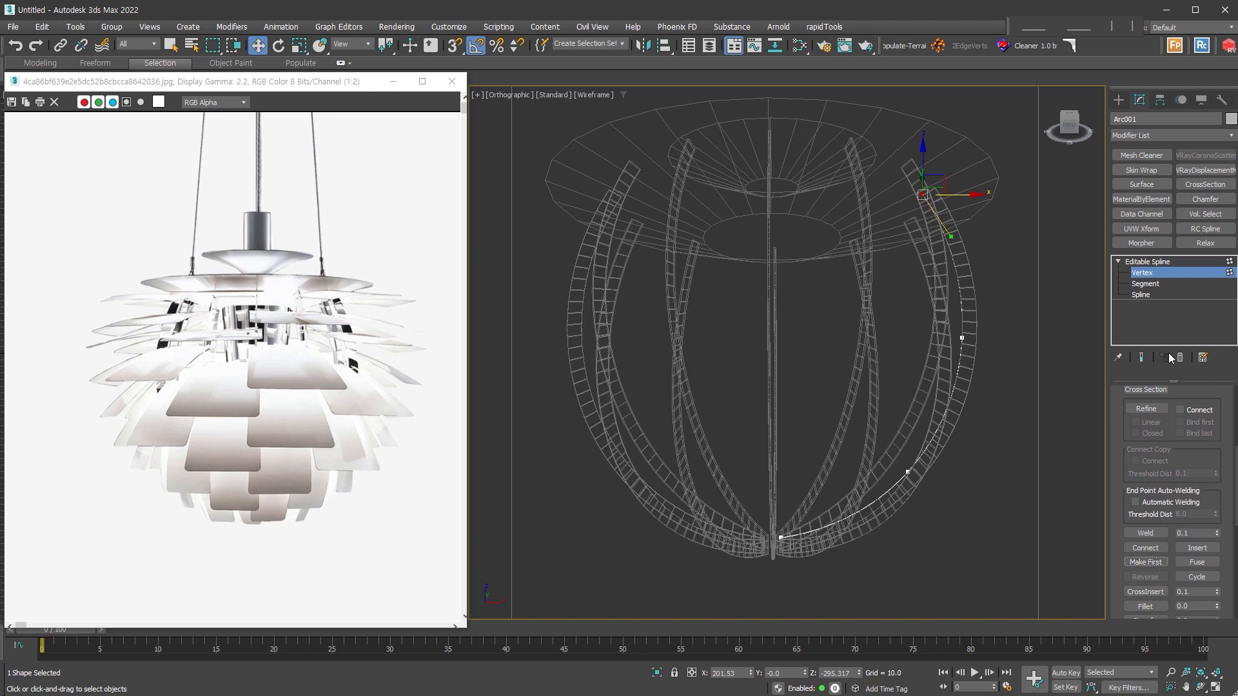
pyautogui.click(1162, 278)
# - Select the row of cloned leaf panels, switch to another modifier set and add a Path Deform modifier
pyautogui.scroll(-2, 1008, 269)
pyautogui.moveTo(1009, 269)
pyautogui.mouseDown(button='middle')
pyautogui.moveTo(971, 333)
pyautogui.moveTo(859, 400)
pyautogui.mouseUp(button='middle')
pyautogui.scroll(-2, 912, 207)
pyautogui.click(912, 207)
pyautogui.moveTo(890, 271)
pyautogui.keyDown('alt'); pyautogui.mouseDown(button='middle')
pyautogui.moveTo(914, 289)
pyautogui.moveTo(868, 239)
pyautogui.mouseUp(button='middle'); pyautogui.keyUp('alt')
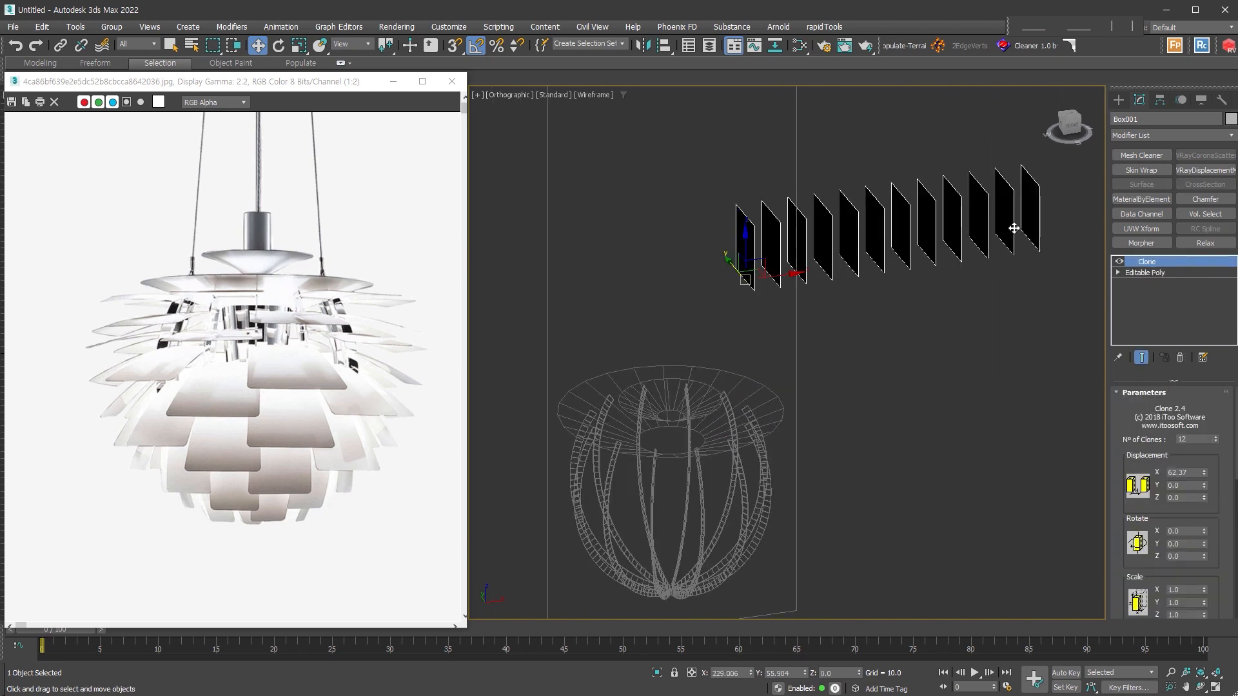
pyautogui.rightClick(1146, 142)
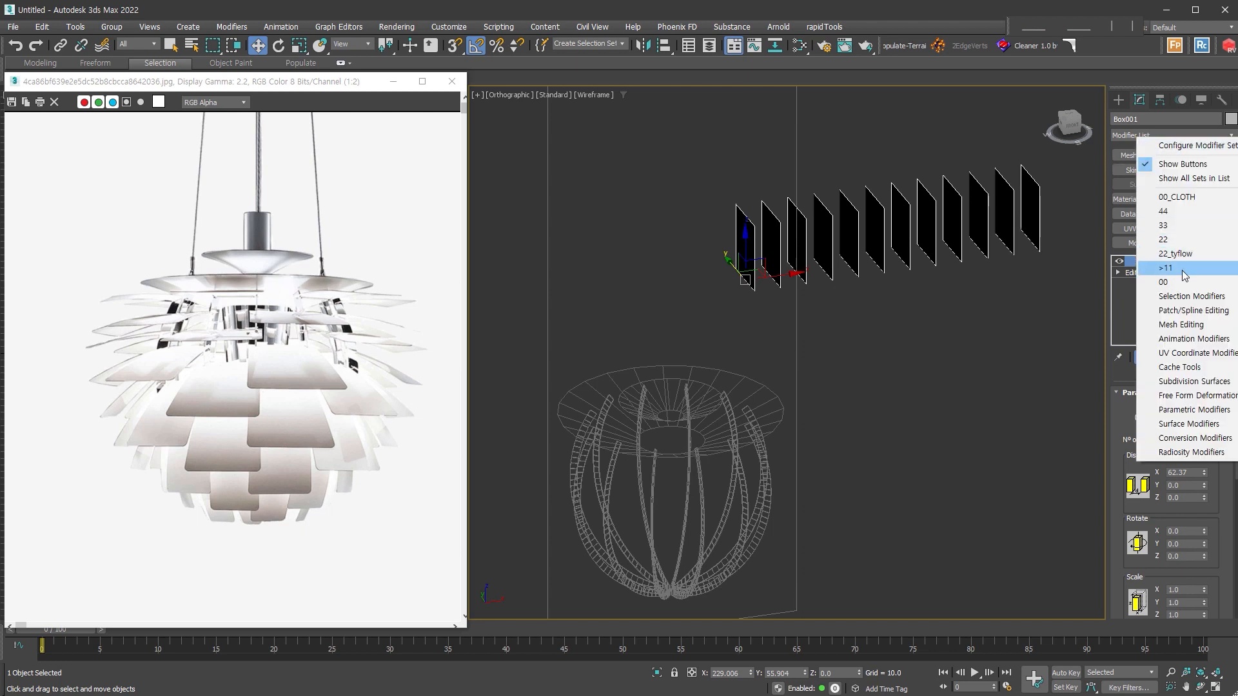
pyautogui.click(1182, 276)
pyautogui.click(1156, 198)
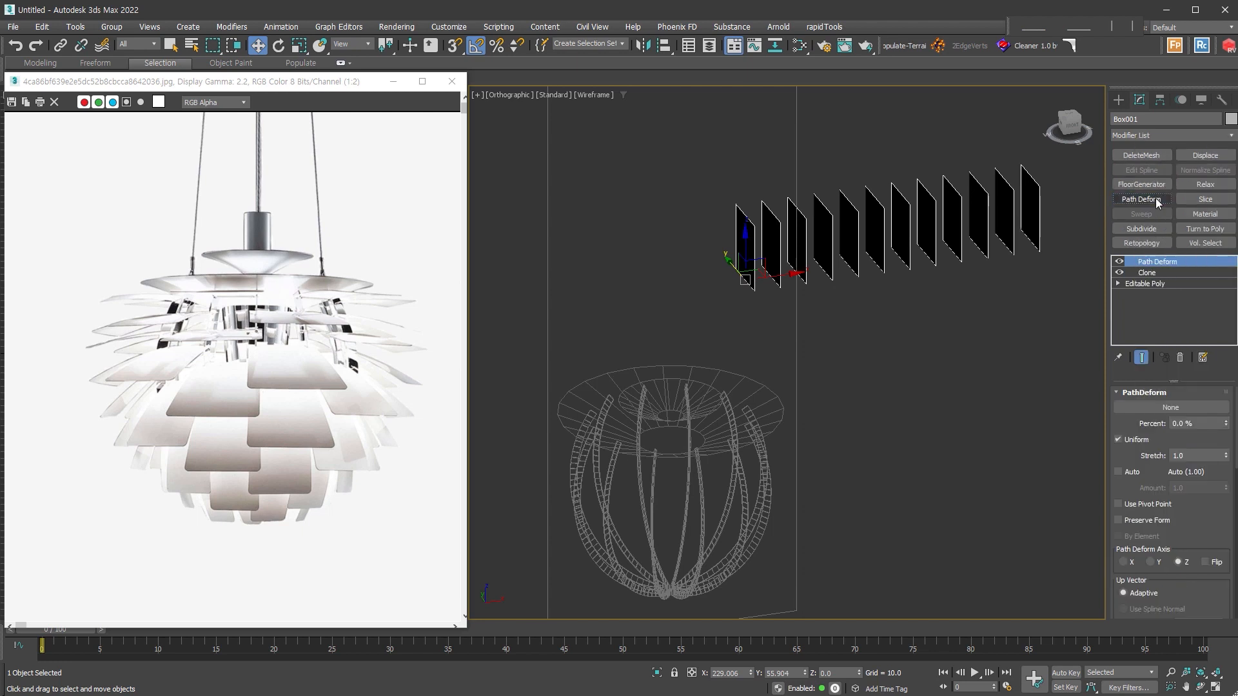
# - Pick the arc spline Arc001 as the path for the leaf panels' Path Deform modifier
pyautogui.moveTo(911, 465); pyautogui.dragTo(980, 382, button='middle')
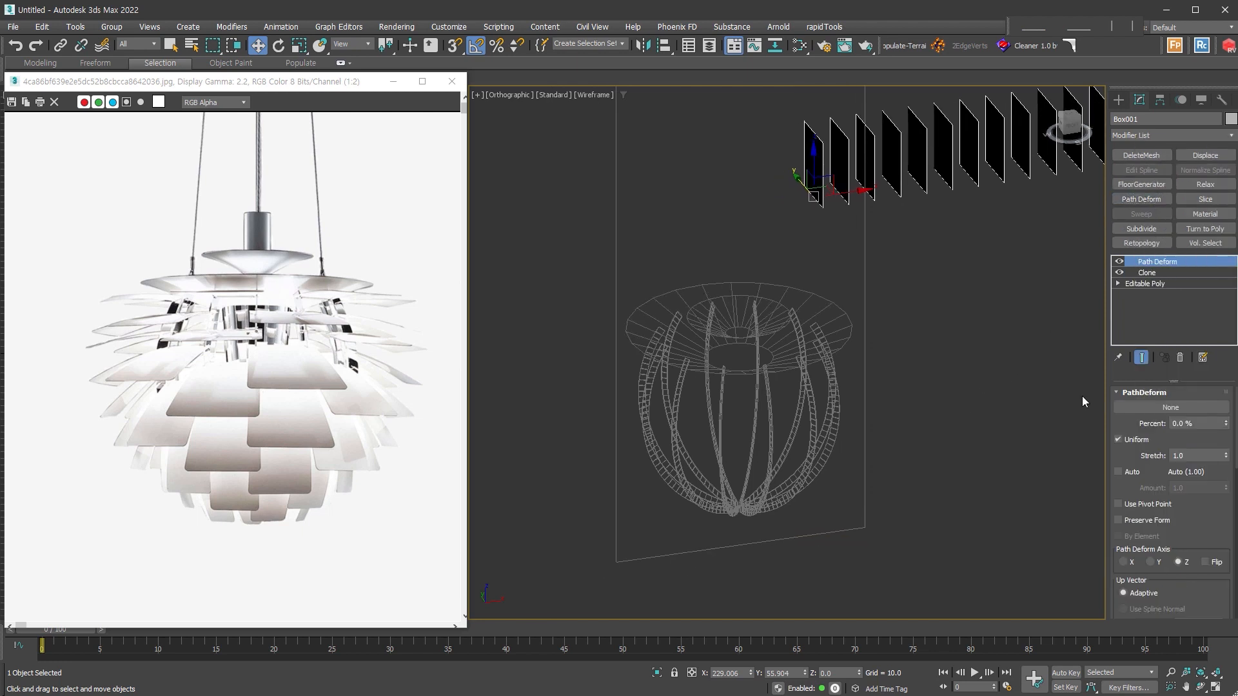
pyautogui.click(1152, 407)
pyautogui.keyDown('alt'); pyautogui.moveTo(853, 404); pyautogui.dragTo(819, 390, button='middle'); pyautogui.keyUp('alt')
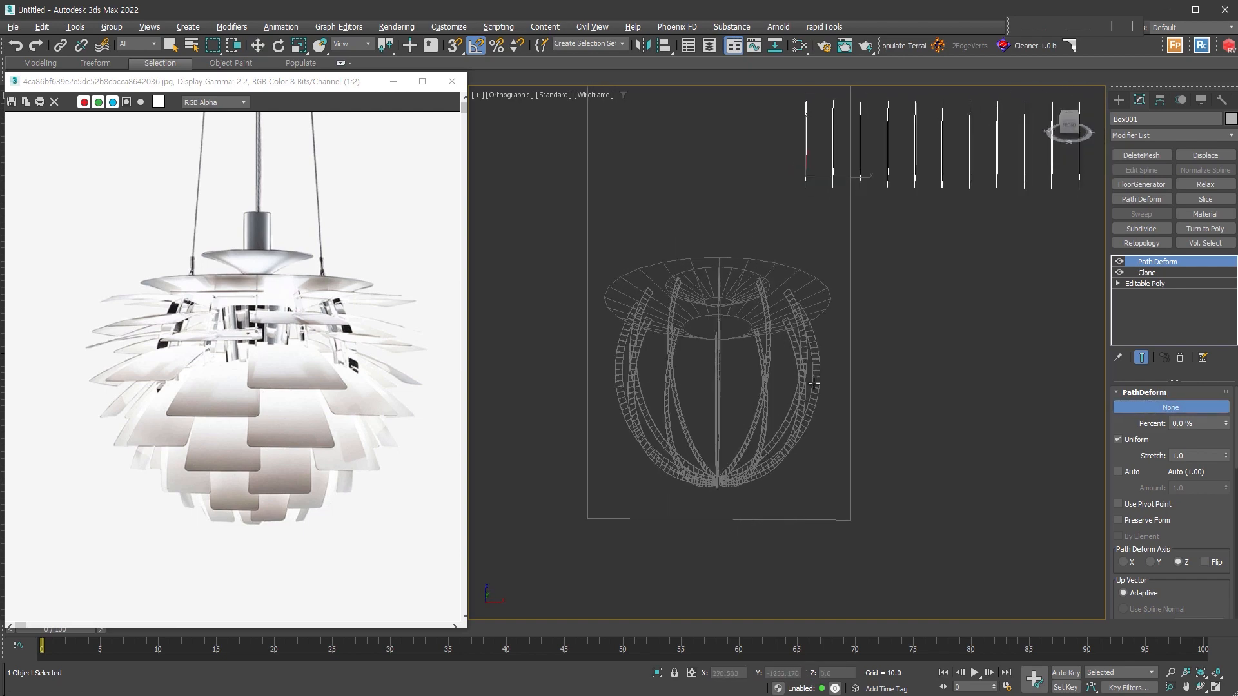
pyautogui.scroll(2, 815, 384)
pyautogui.click(814, 383)
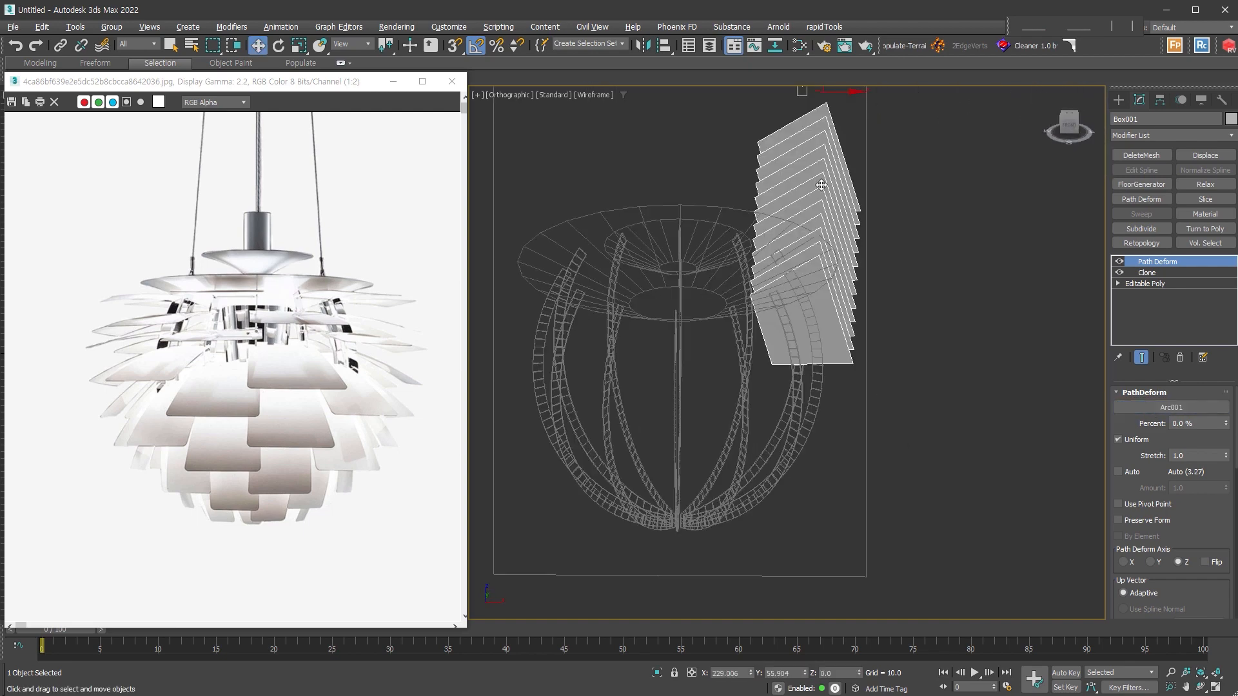
# - Set the Path Deform axis to X after trying Y, so the panels fan out along the arc
pyautogui.keyDown('alt'); pyautogui.moveTo(860, 316); pyautogui.dragTo(864, 343, button='middle'); pyautogui.keyUp('alt')
pyautogui.click(1124, 563)
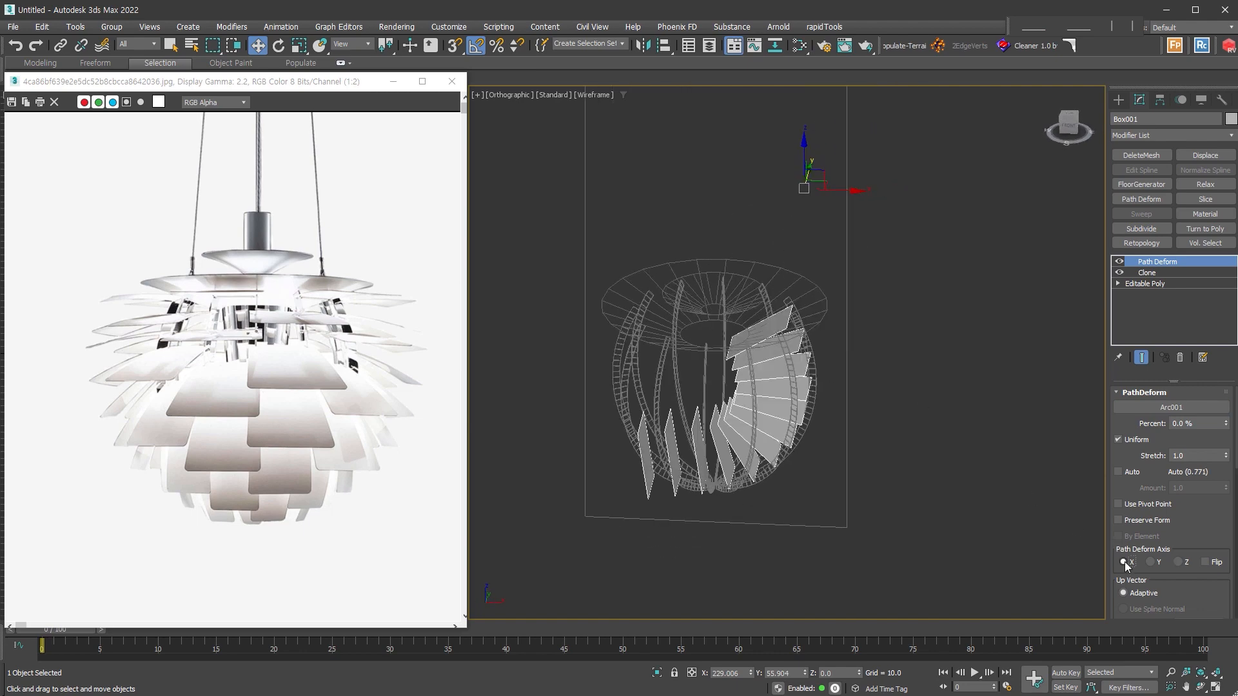
pyautogui.click(1151, 561)
pyautogui.click(1125, 562)
pyautogui.moveTo(928, 496); pyautogui.dragTo(837, 393, button='middle')
pyautogui.scroll(2, 816, 350)
pyautogui.moveTo(887, 310); pyautogui.dragTo(880, 384, button='middle')
pyautogui.scroll(2, 880, 384)
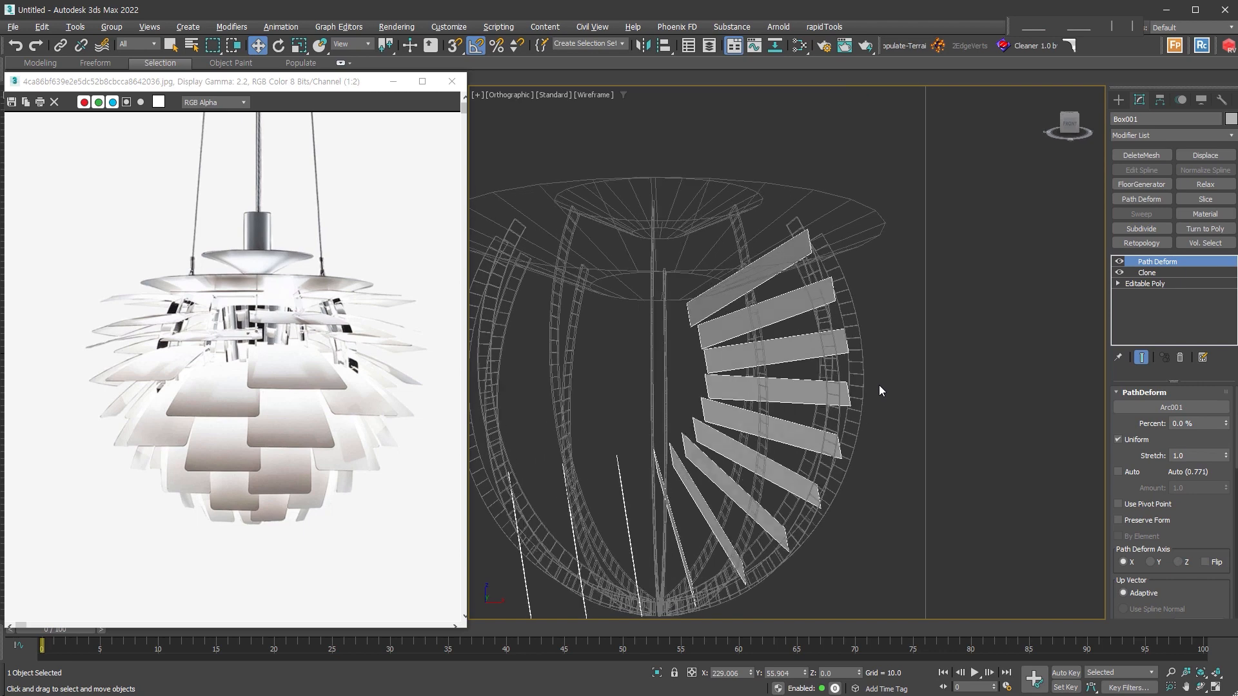
# - Select the Arc001 spline at spline level and reverse its direction so the panels fan outward
pyautogui.click(843, 322)
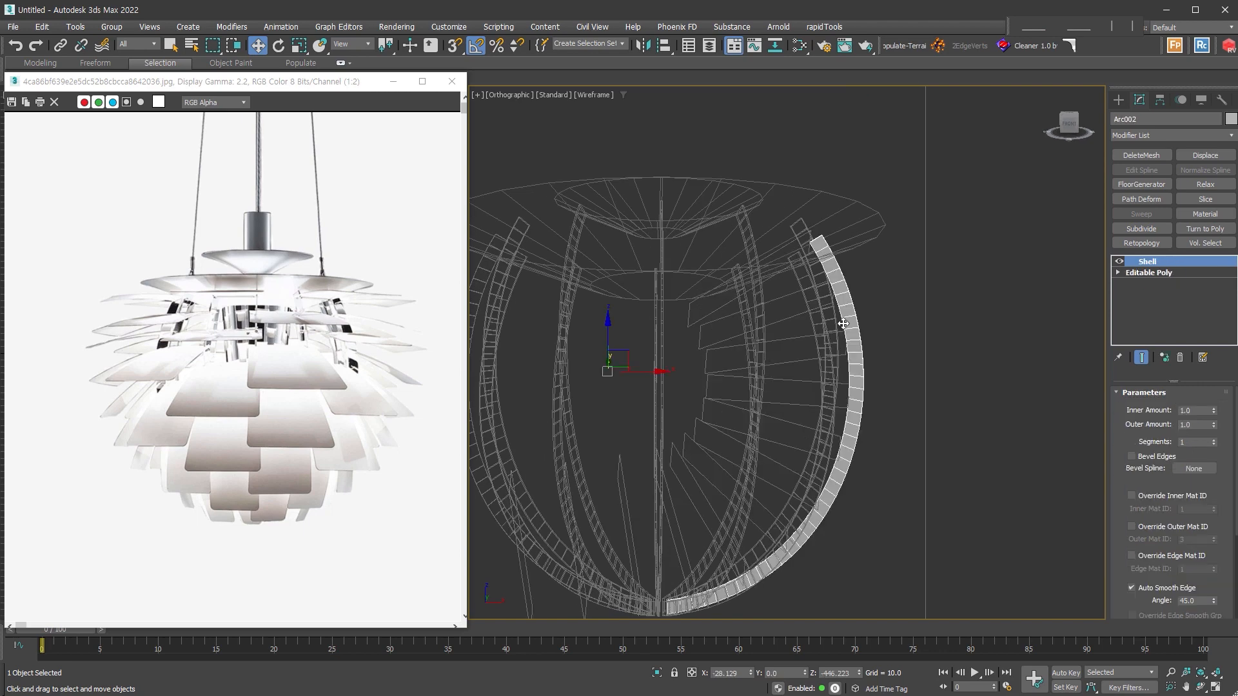
pyautogui.keyDown('alt'); pyautogui.moveTo(843, 322); pyautogui.dragTo(903, 391, button='middle'); pyautogui.keyUp('alt')
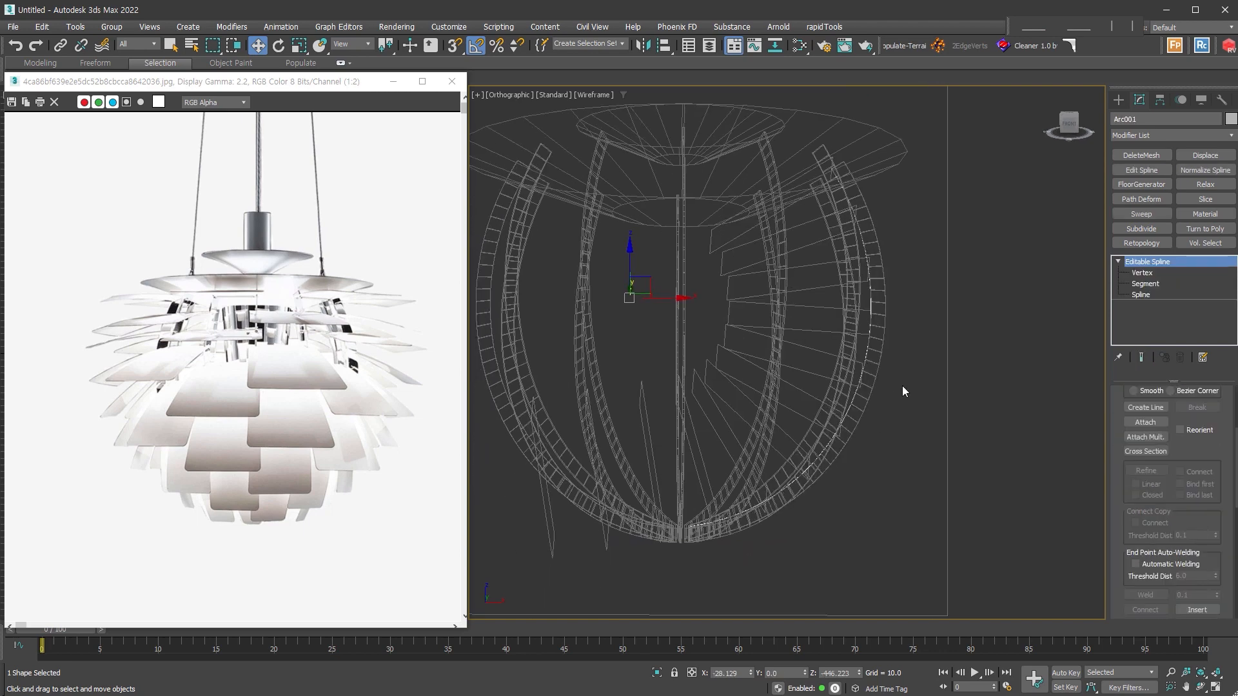
pyautogui.click(1141, 295)
pyautogui.moveTo(1201, 546); pyautogui.dragTo(1180, 414)
pyautogui.hotkey('ctrl', 'a')
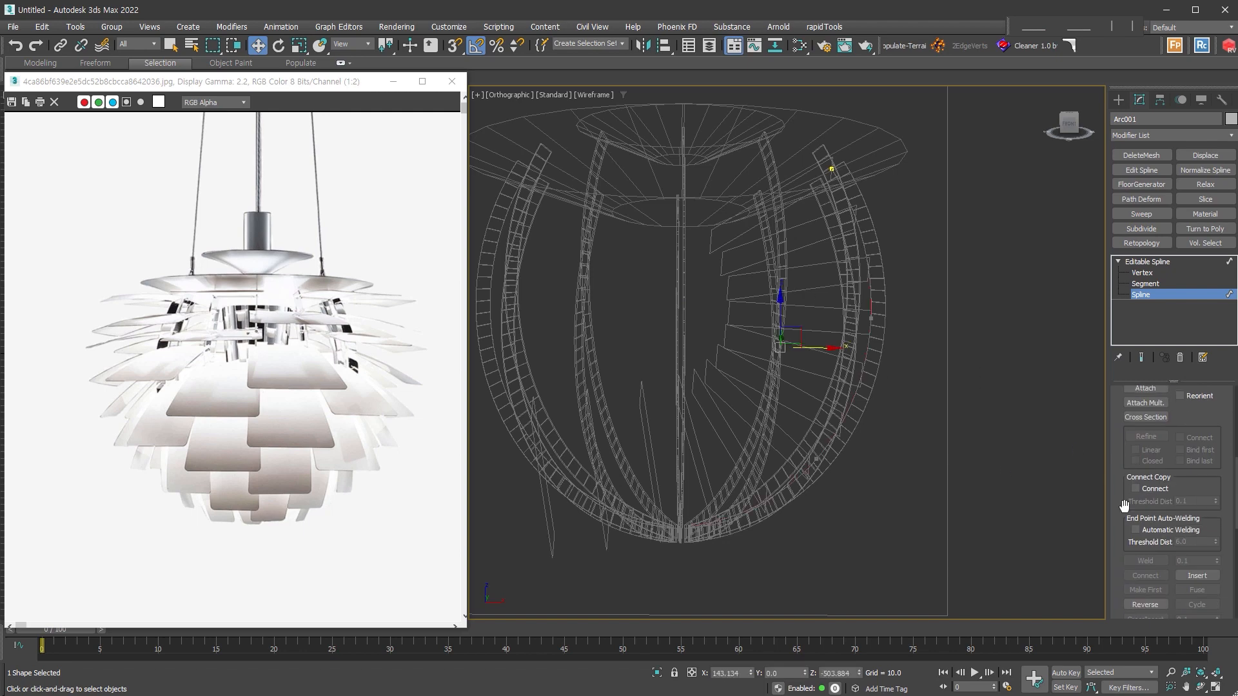
pyautogui.moveTo(1120, 608); pyautogui.dragTo(1139, 532)
pyautogui.click(1151, 525)
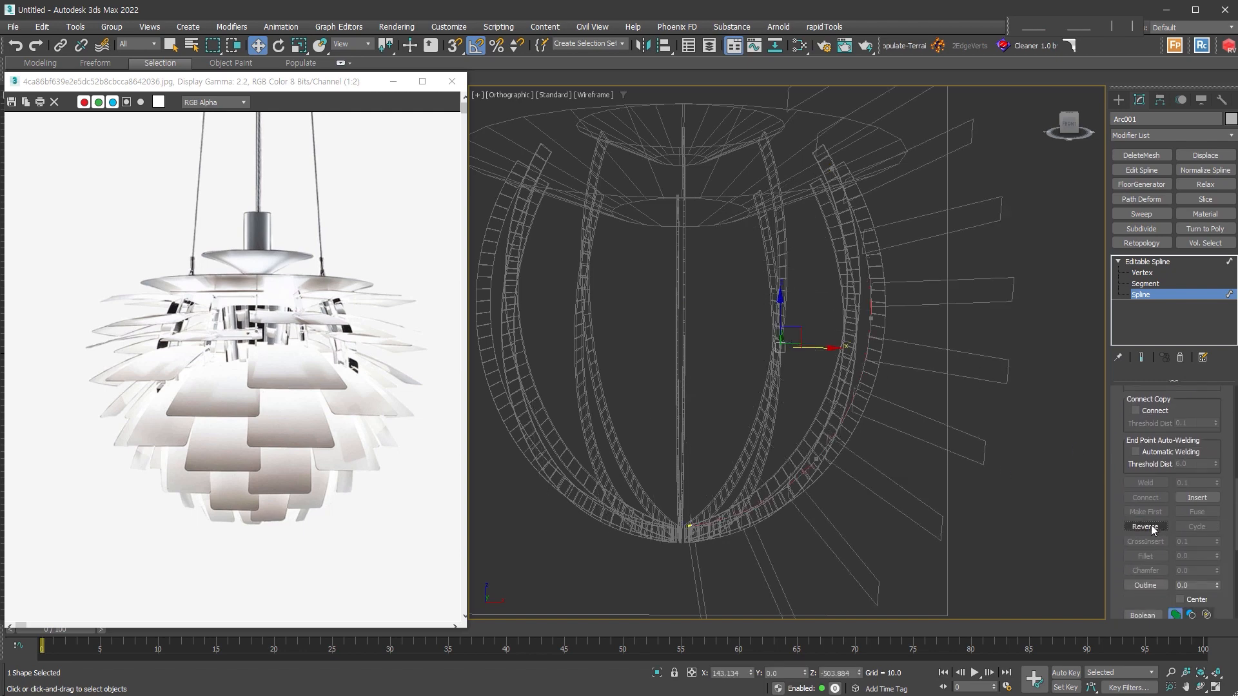
pyautogui.click(1158, 295)
# - Reselect the leaf panels and set their Path Deform percent to -0.6
pyautogui.scroll(-3, 892, 262)
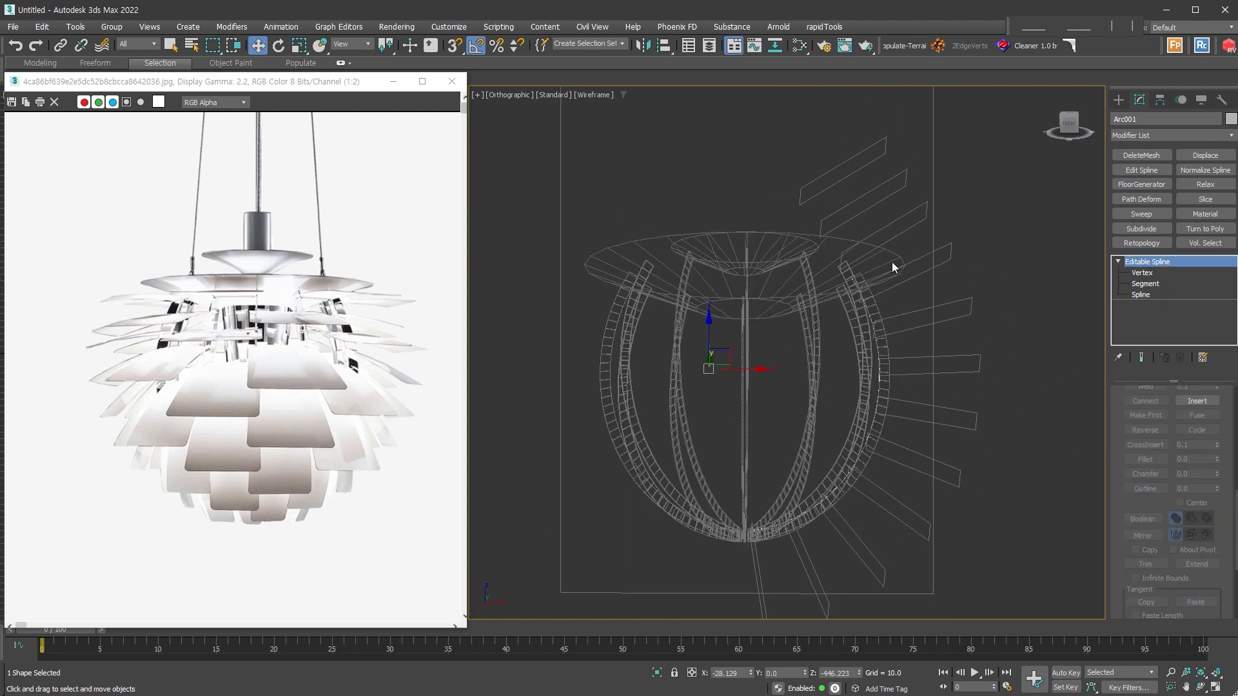
pyautogui.click(930, 476)
pyautogui.keyDown('alt'); pyautogui.moveTo(1001, 531); pyautogui.dragTo(985, 505, button='middle'); pyautogui.keyUp('alt')
pyautogui.moveTo(1208, 467); pyautogui.dragTo(1209, 461)
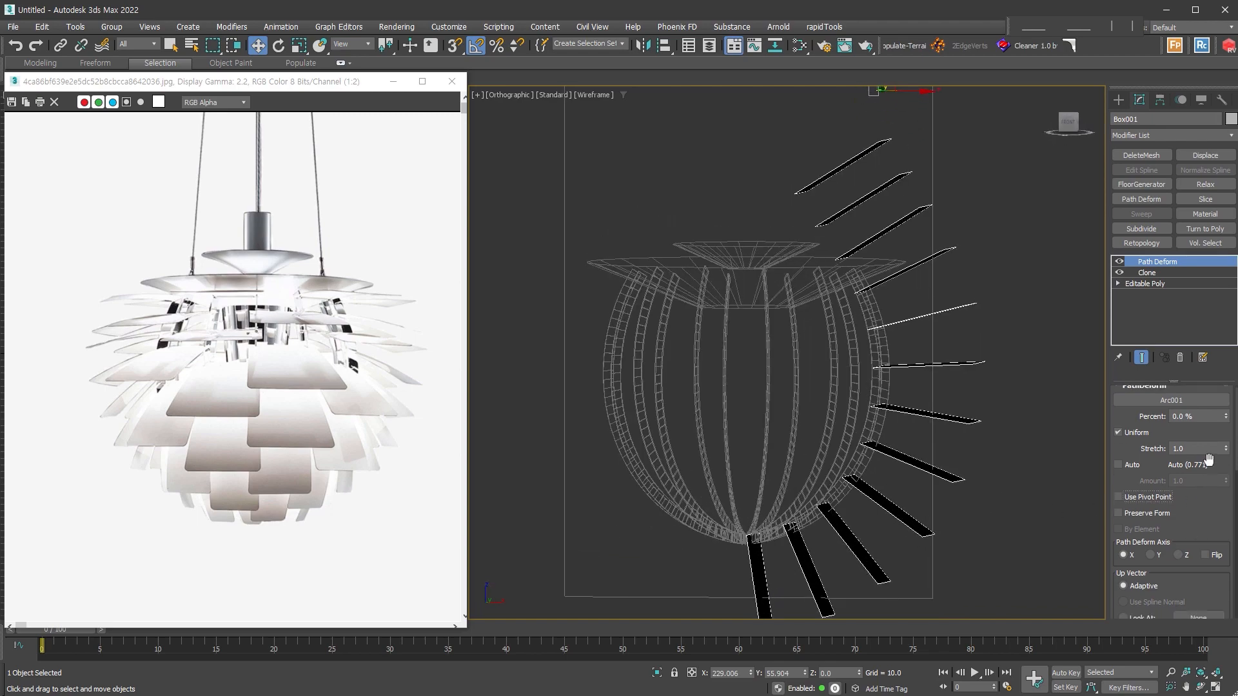
pyautogui.moveTo(1226, 418); pyautogui.dragTo(1228, 423)
# - Reduce the Clone modifier's X displacement so the leaf panels sit closer together along the arc
pyautogui.click(1160, 274)
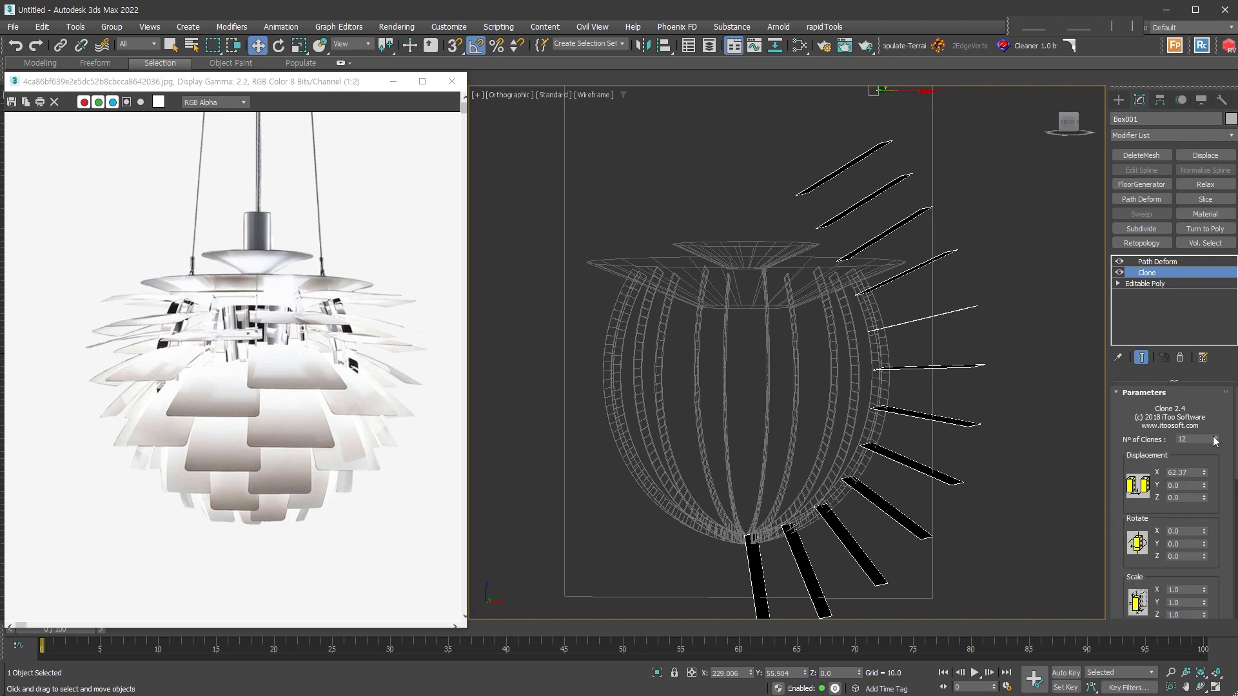
pyautogui.moveTo(1204, 472); pyautogui.dragTo(1196, 490)
pyautogui.keyDown('alt'); pyautogui.moveTo(1001, 484); pyautogui.dragTo(1032, 498, button='middle'); pyautogui.keyUp('alt')
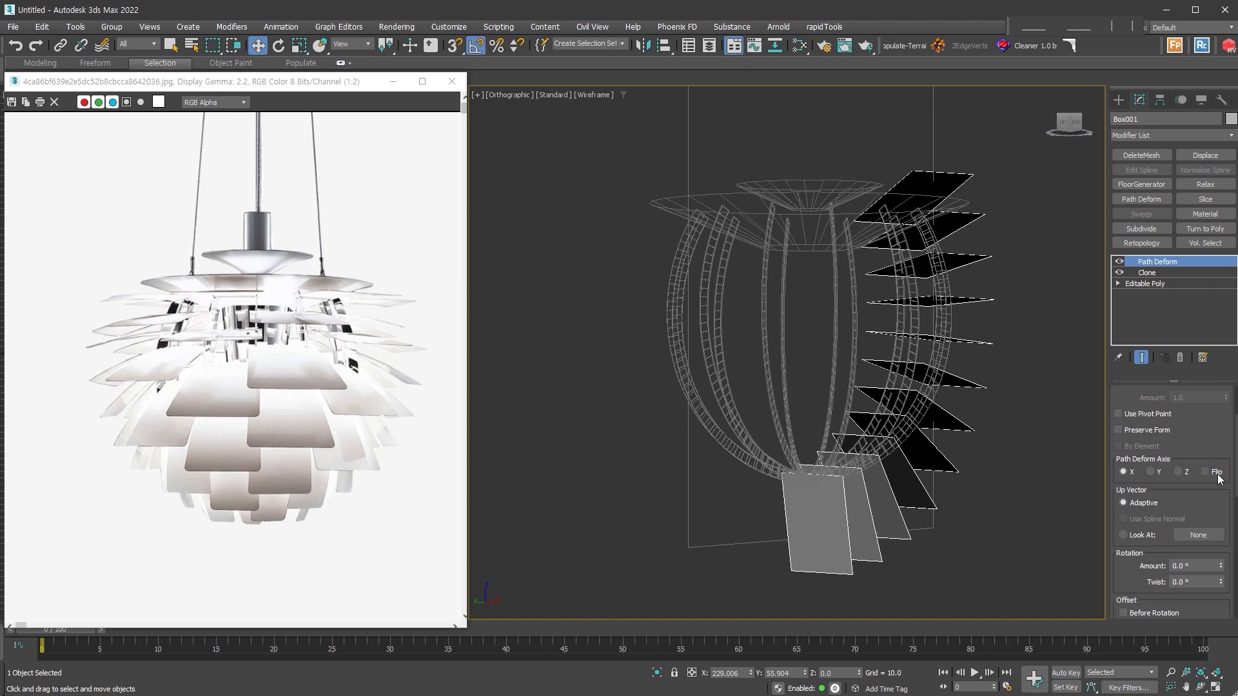
# - Inspect the fanned panels from several angles and flip the direction of the Path Deform axis
pyautogui.keyDown('alt'); pyautogui.moveTo(817, 535); pyautogui.dragTo(898, 550, button='middle'); pyautogui.keyUp('alt')
pyautogui.keyDown('alt'); pyautogui.moveTo(908, 421); pyautogui.dragTo(834, 522, button='middle'); pyautogui.keyUp('alt')
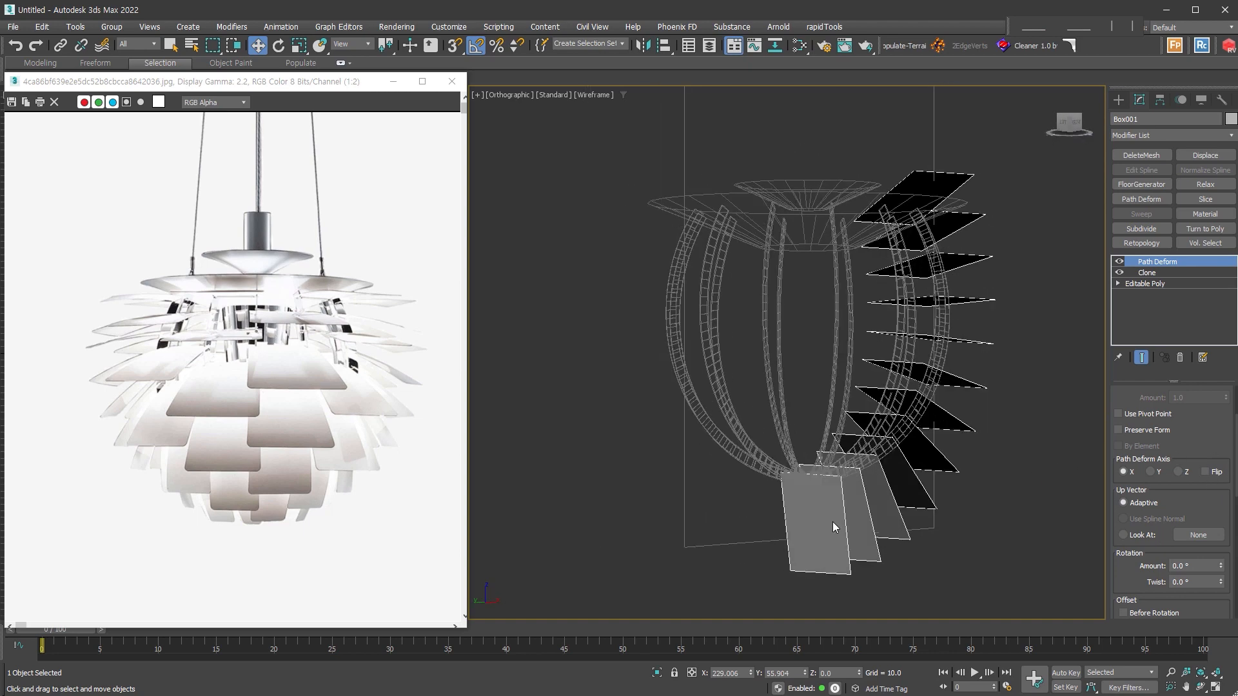
pyautogui.keyDown('alt'); pyautogui.moveTo(927, 298); pyautogui.dragTo(953, 193, button='middle'); pyautogui.keyUp('alt')
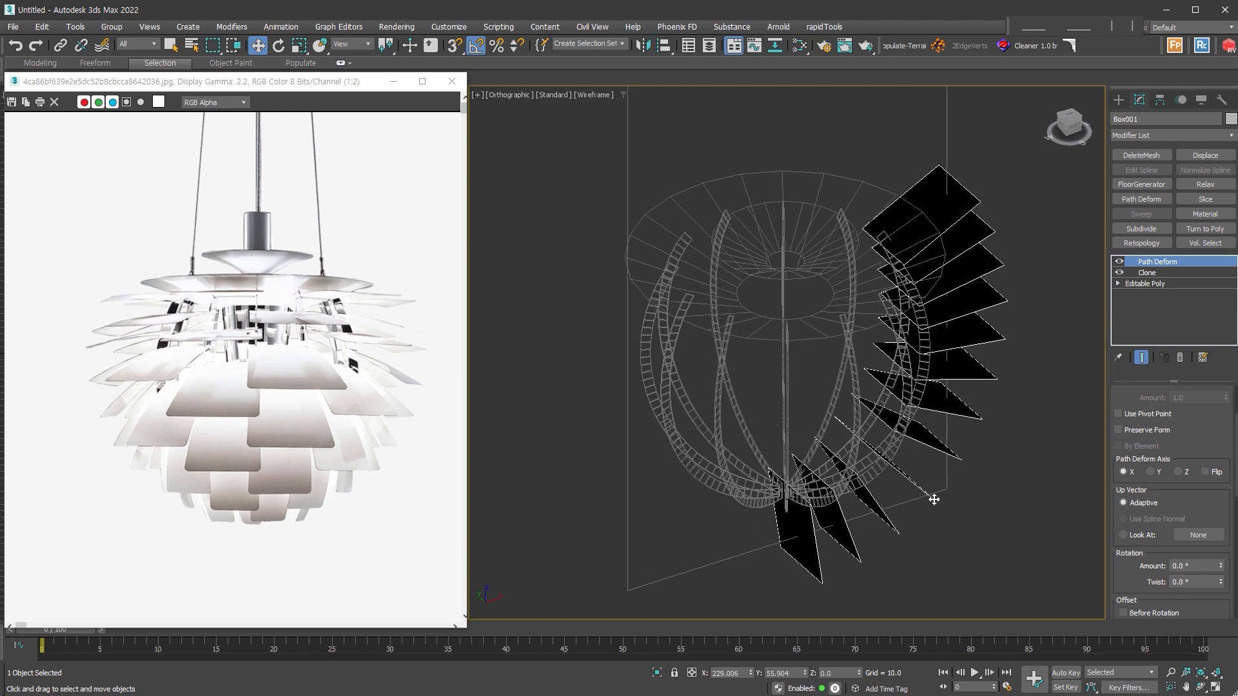
pyautogui.click(1216, 474)
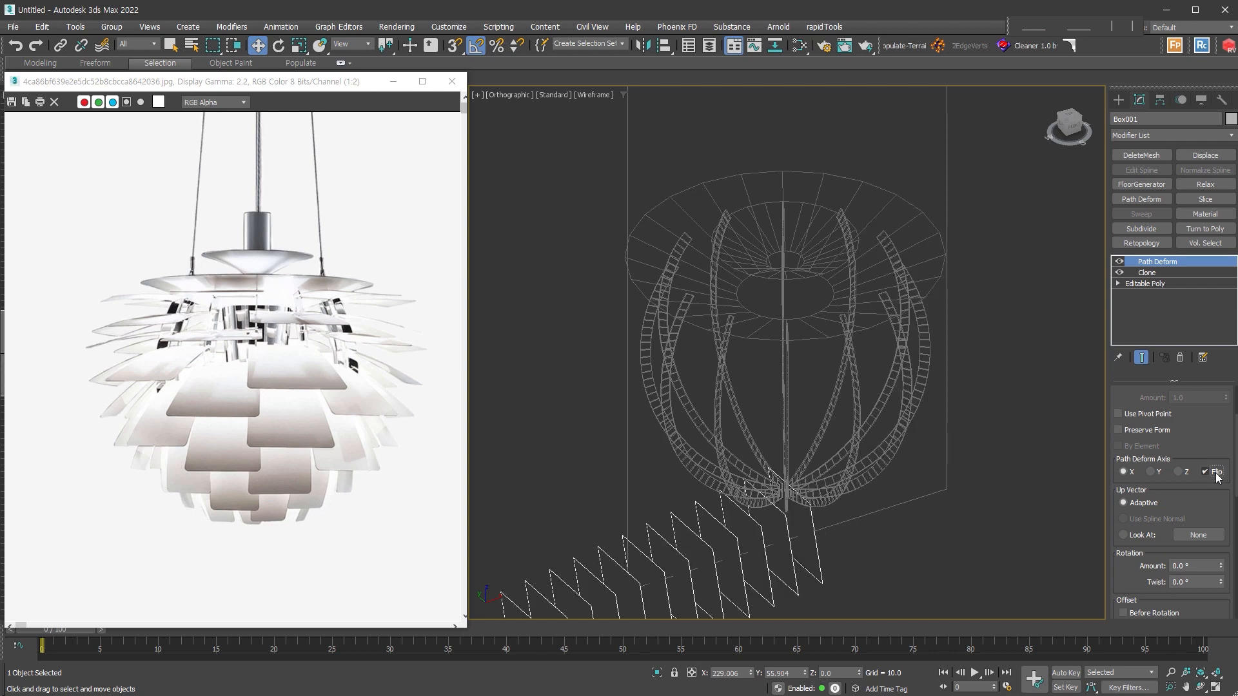
pyautogui.keyDown('alt'); pyautogui.moveTo(967, 543); pyautogui.dragTo(894, 507, button='middle'); pyautogui.keyUp('alt')
pyautogui.scroll(3, 1202, 442)
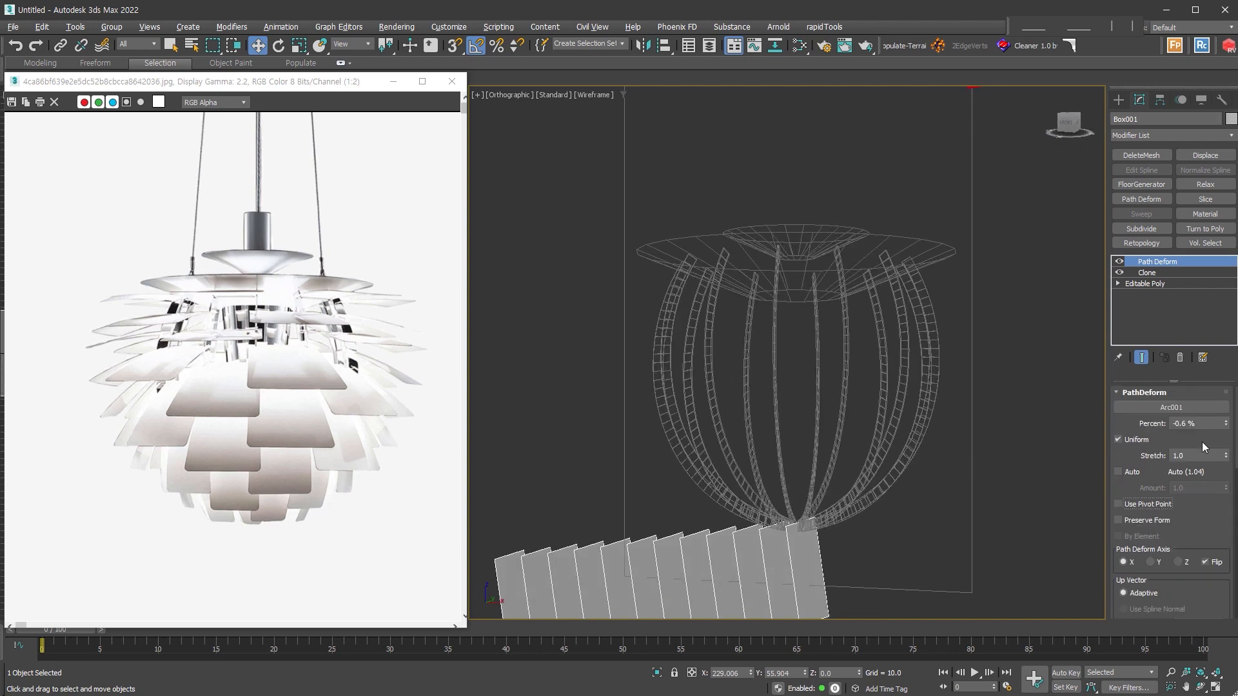
# - Set the leaf panels' Path Deform percent to 89.4 and stretch to 0.9 so they line up along the ribs
pyautogui.moveTo(1226, 427); pyautogui.dragTo(1226, 390)
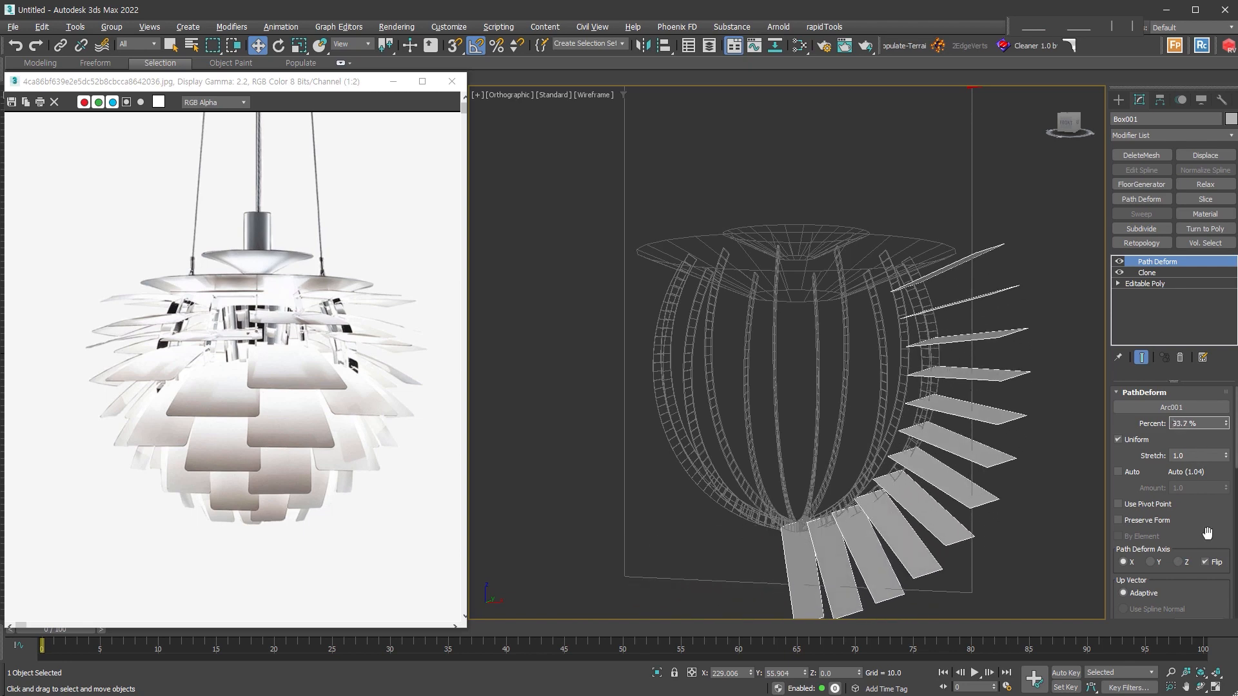
pyautogui.keyDown('alt'); pyautogui.moveTo(959, 463); pyautogui.dragTo(987, 265, button='middle'); pyautogui.keyUp('alt')
pyautogui.click(1227, 458)
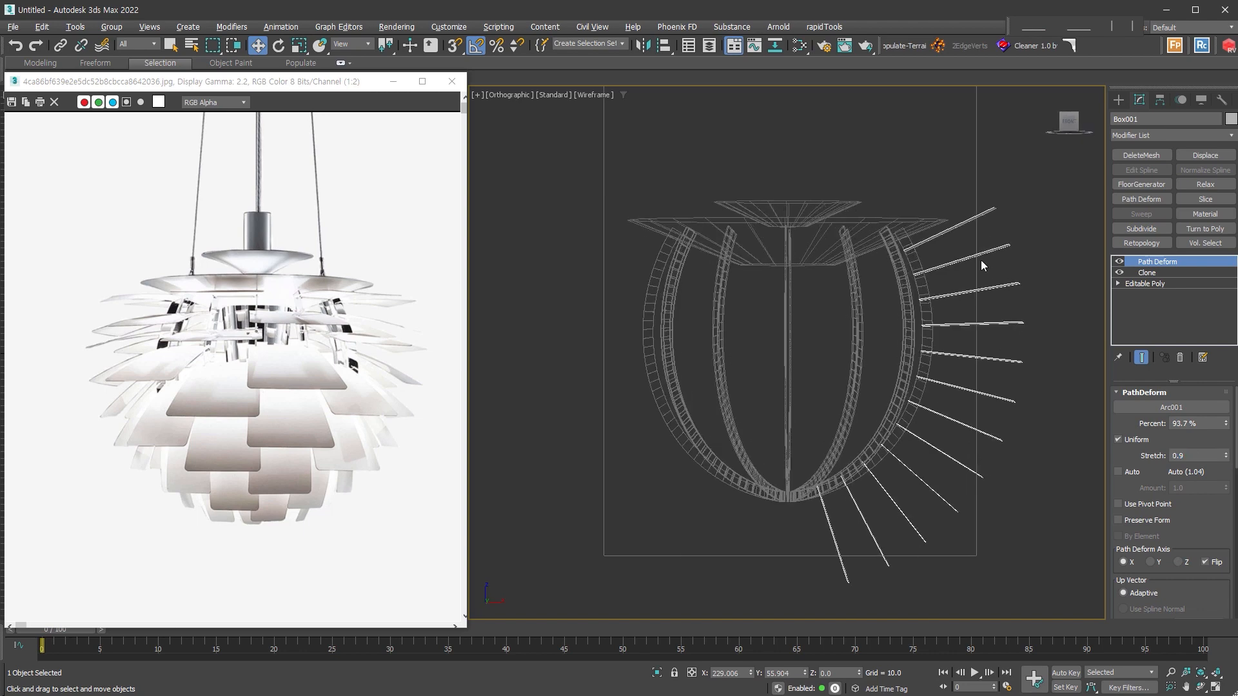
pyautogui.moveTo(1226, 424); pyautogui.dragTo(1189, 426)
pyautogui.keyDown('alt'); pyautogui.moveTo(910, 326); pyautogui.dragTo(986, 368, button='middle'); pyautogui.keyUp('alt')
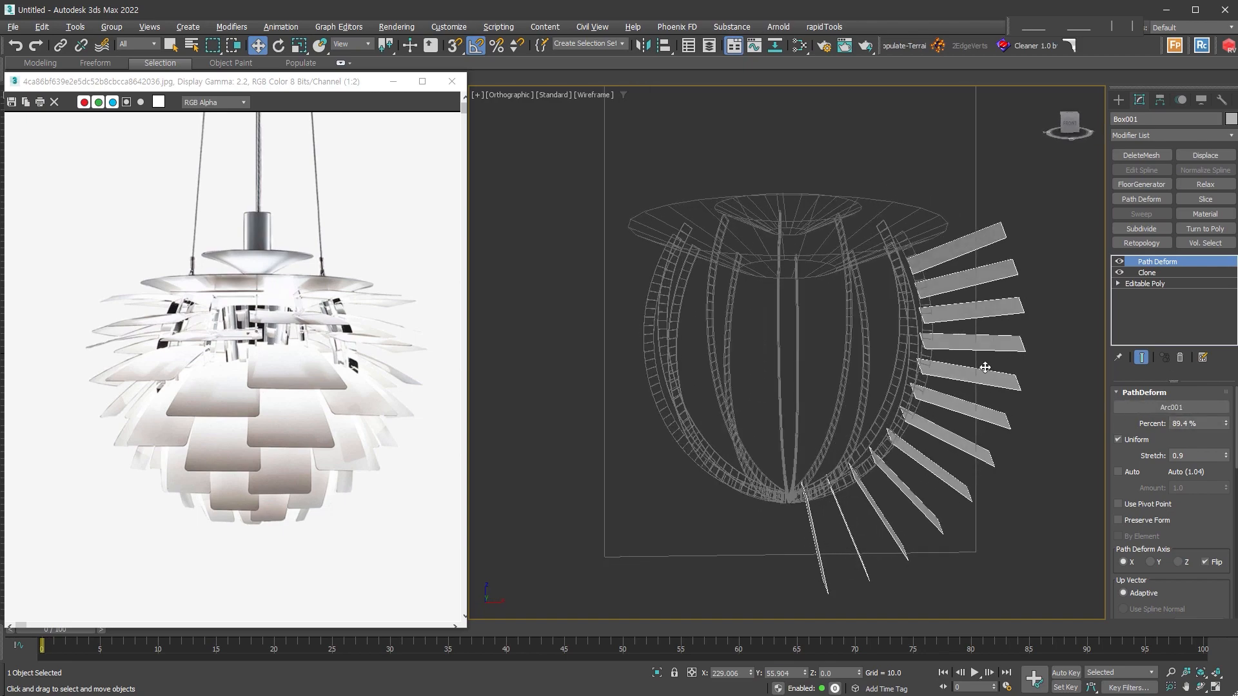
# - Connect the two long side edges of the base leaf panel and move the new middle edge along X to bow the panel
pyautogui.click(1162, 285)
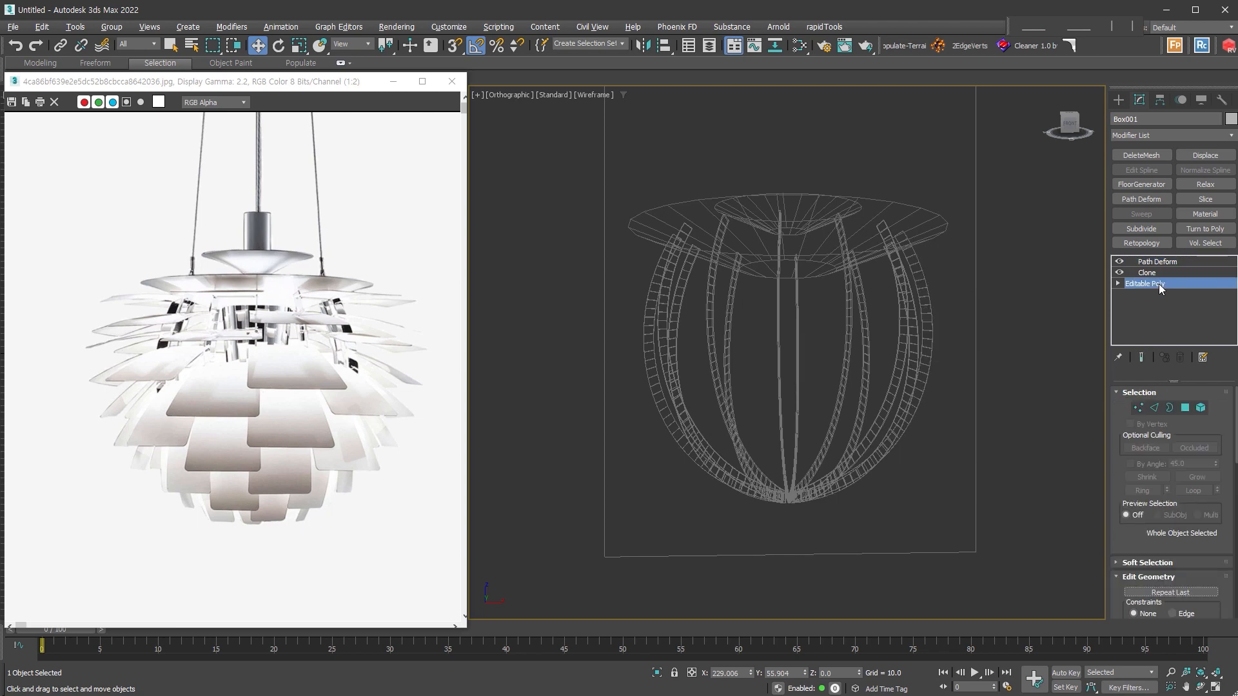
pyautogui.keyDown('alt'); pyautogui.moveTo(1009, 354); pyautogui.dragTo(930, 211, button='middle'); pyautogui.keyUp('alt')
pyautogui.scroll(3, 929, 209)
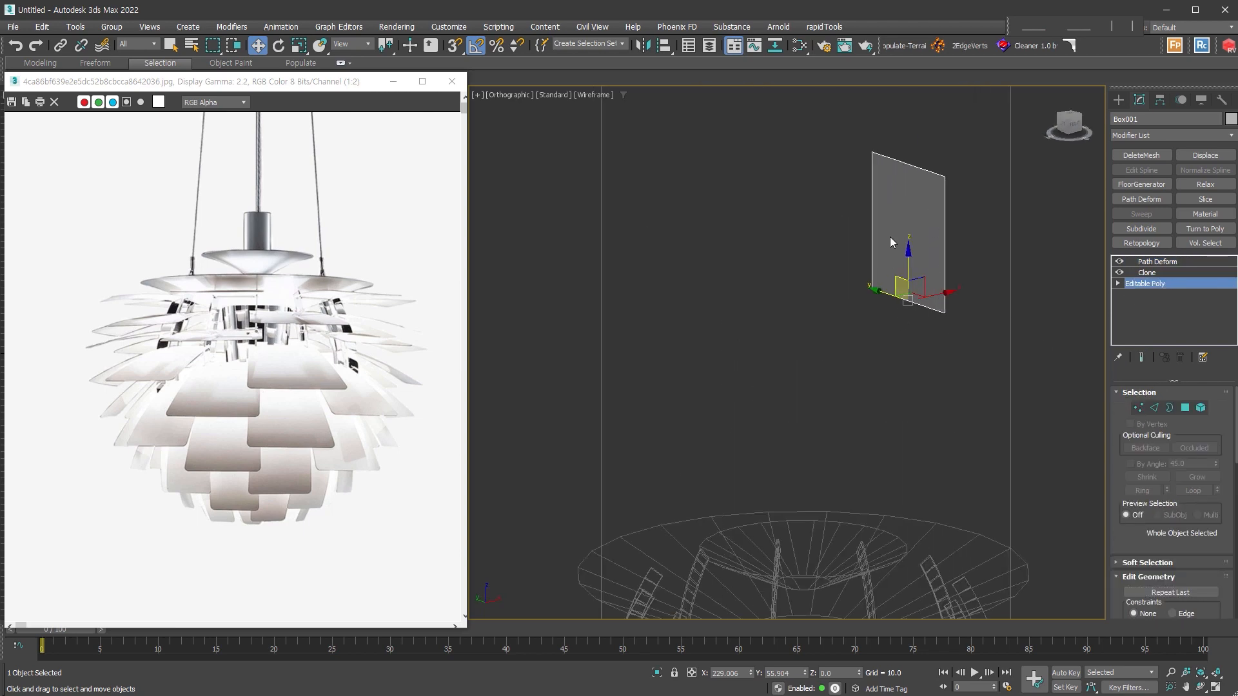
pyautogui.click(1154, 407)
pyautogui.moveTo(994, 243); pyautogui.dragTo(797, 223)
pyautogui.moveTo(880, 219); pyautogui.dragTo(865, 267, button='middle')
pyautogui.click(865, 267)
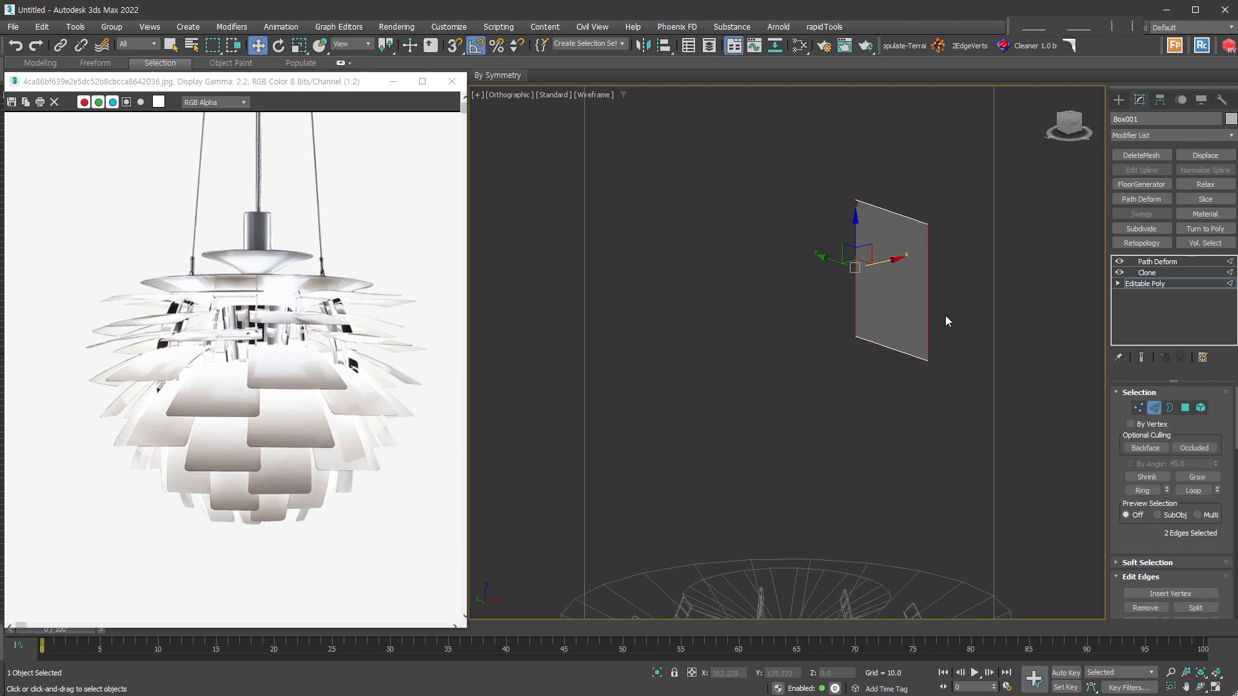
pyautogui.hotkey('ctrl', 'shift', 'e')
pyautogui.scroll(2, 922, 285)
pyautogui.moveTo(896, 285); pyautogui.dragTo(858, 289)
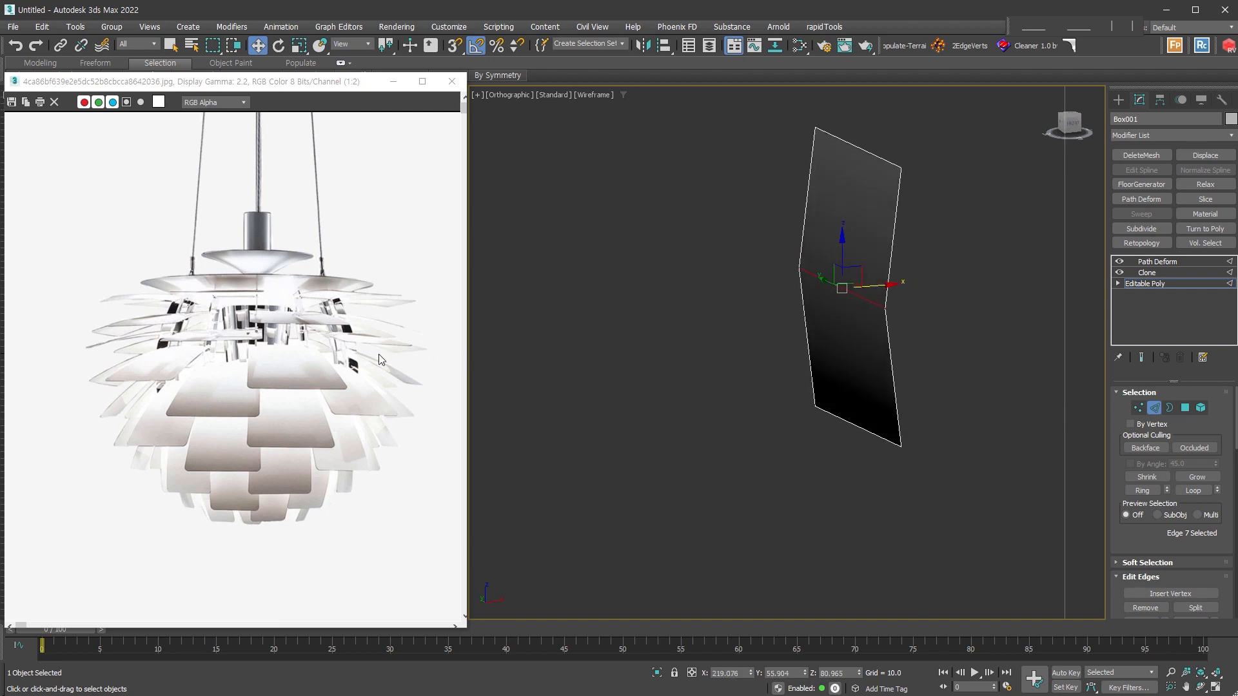
# - Chamfer the panel's middle edge with an amount of 95.051 and 3 segments to curve the leaf smoothly
pyautogui.rightClick(856, 287)
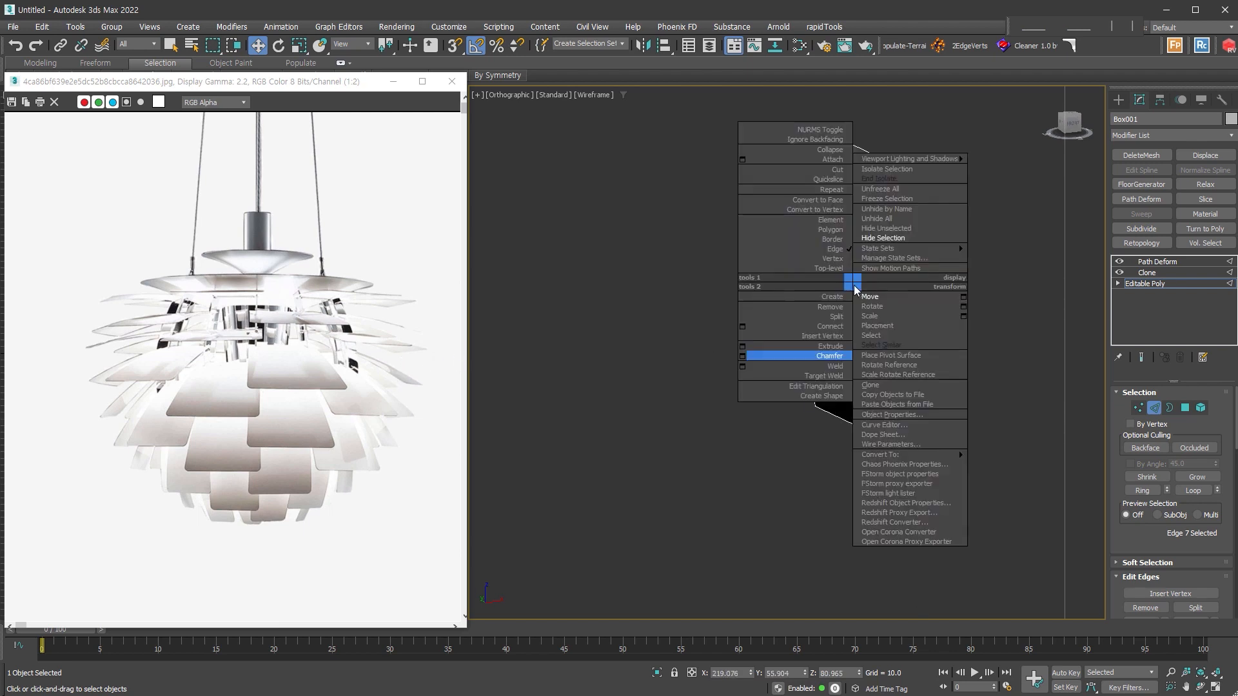
pyautogui.click(748, 362)
pyautogui.moveTo(960, 372); pyautogui.dragTo(1016, 205)
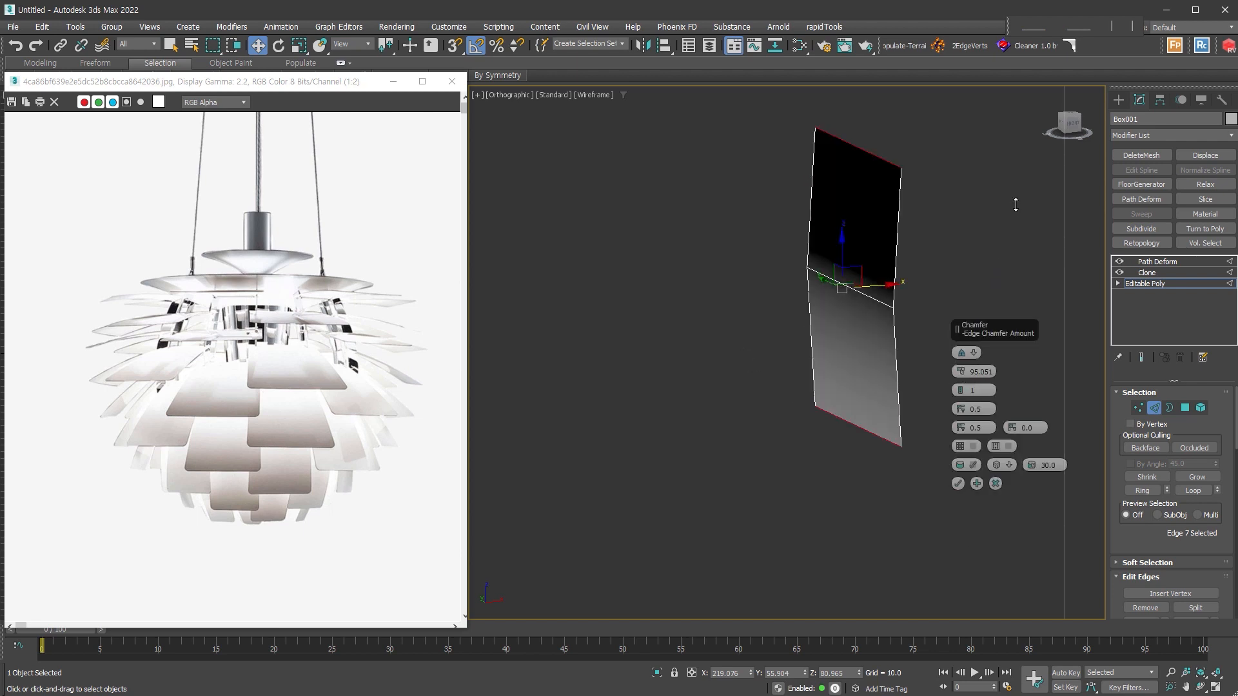
pyautogui.click(961, 388)
pyautogui.click(961, 388)
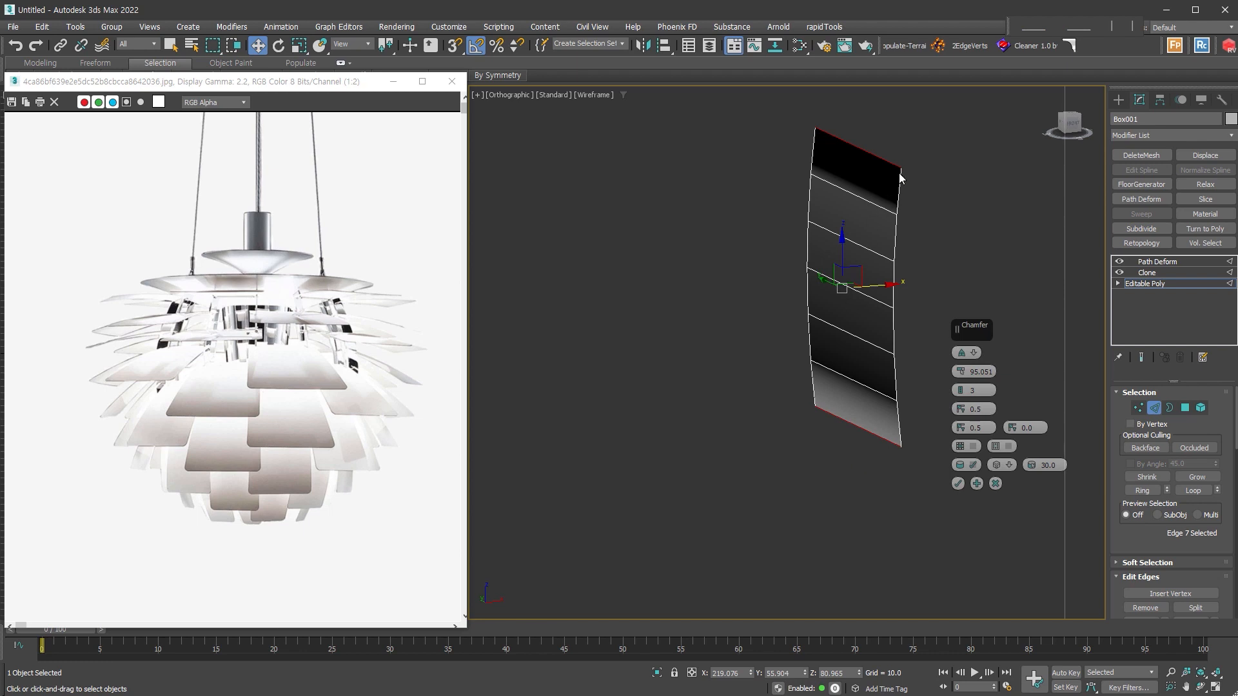
pyautogui.click(957, 484)
# - Remove the two redundant edges at the upper and lower ends of the curved panel
pyautogui.moveTo(1132, 546); pyautogui.dragTo(1157, 451)
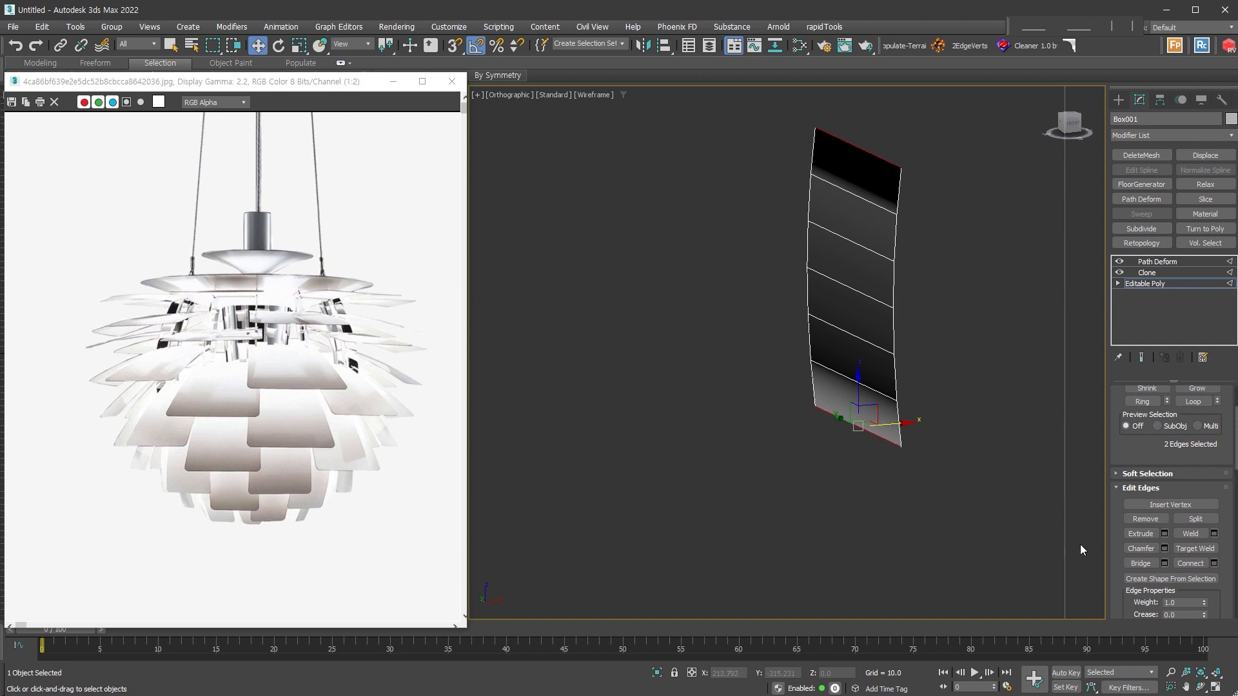
pyautogui.click(1147, 520)
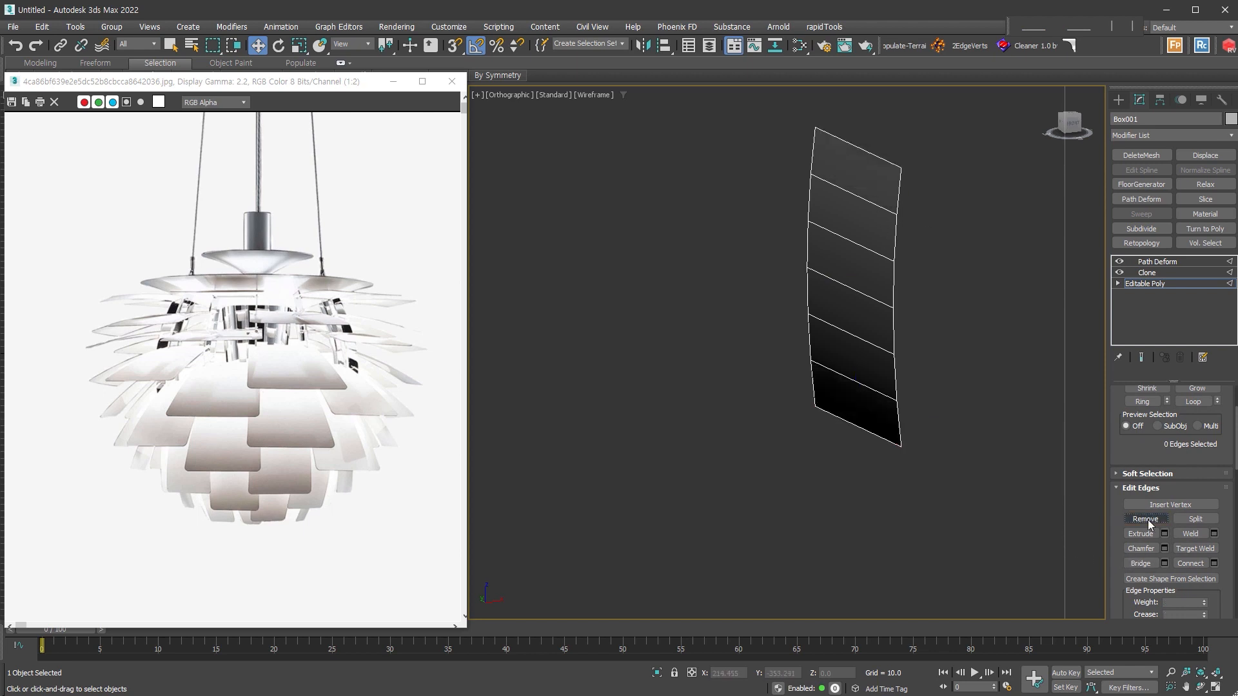
pyautogui.scroll(3, 1123, 460)
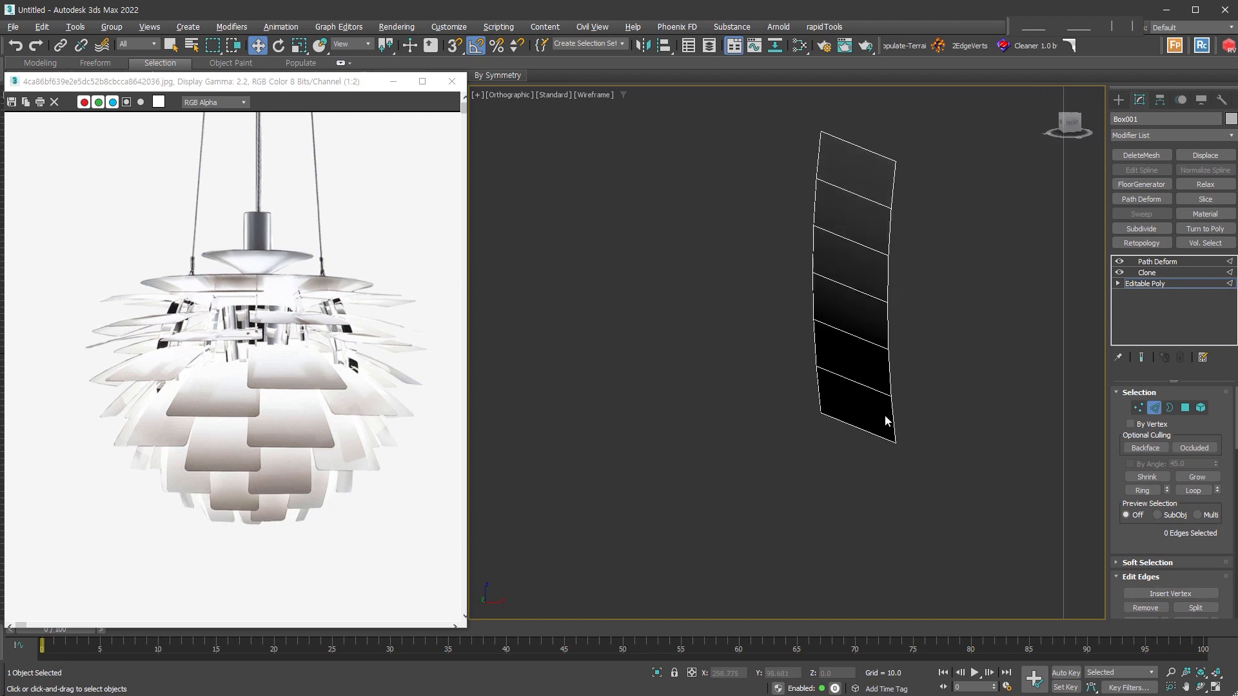
# - Add a Shell modifier above Clone with an outer amount of 0.3 to give the leaf panels thickness
pyautogui.click(1164, 273)
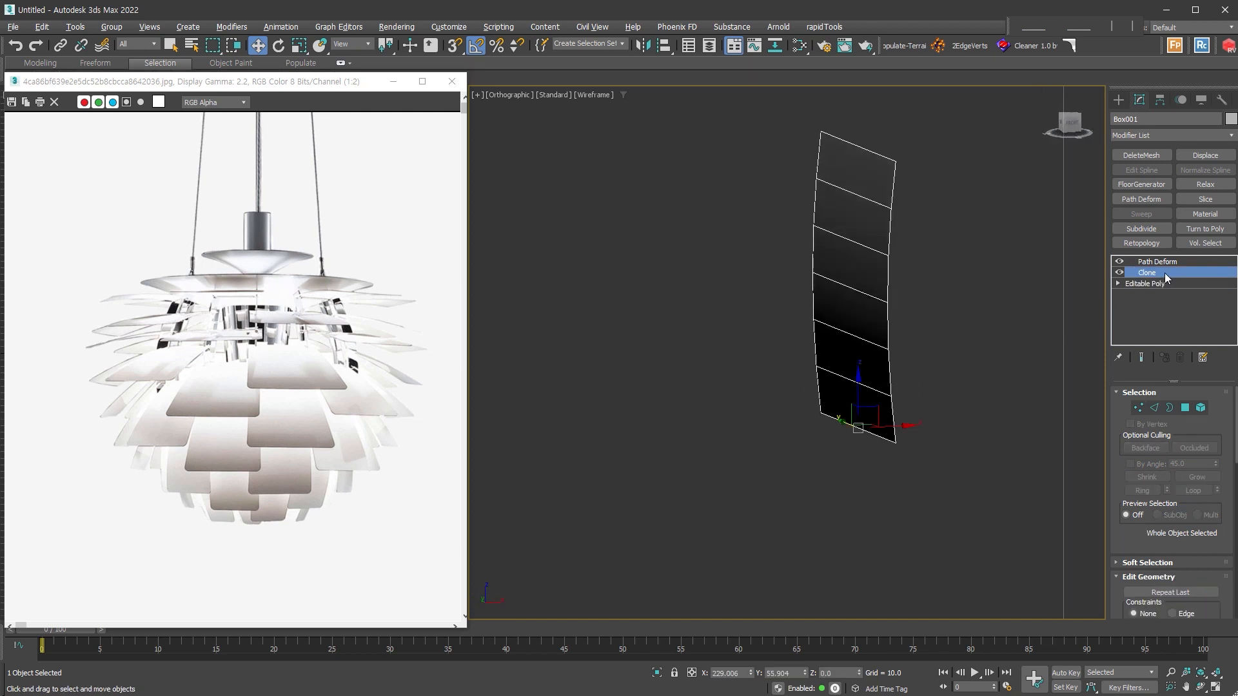
pyautogui.scroll(-3, 887, 387)
pyautogui.moveTo(881, 387)
pyautogui.mouseDown(button='middle')
pyautogui.moveTo(770, 407)
pyautogui.moveTo(830, 212)
pyautogui.mouseUp(button='middle')
pyautogui.scroll(-3, 829, 220)
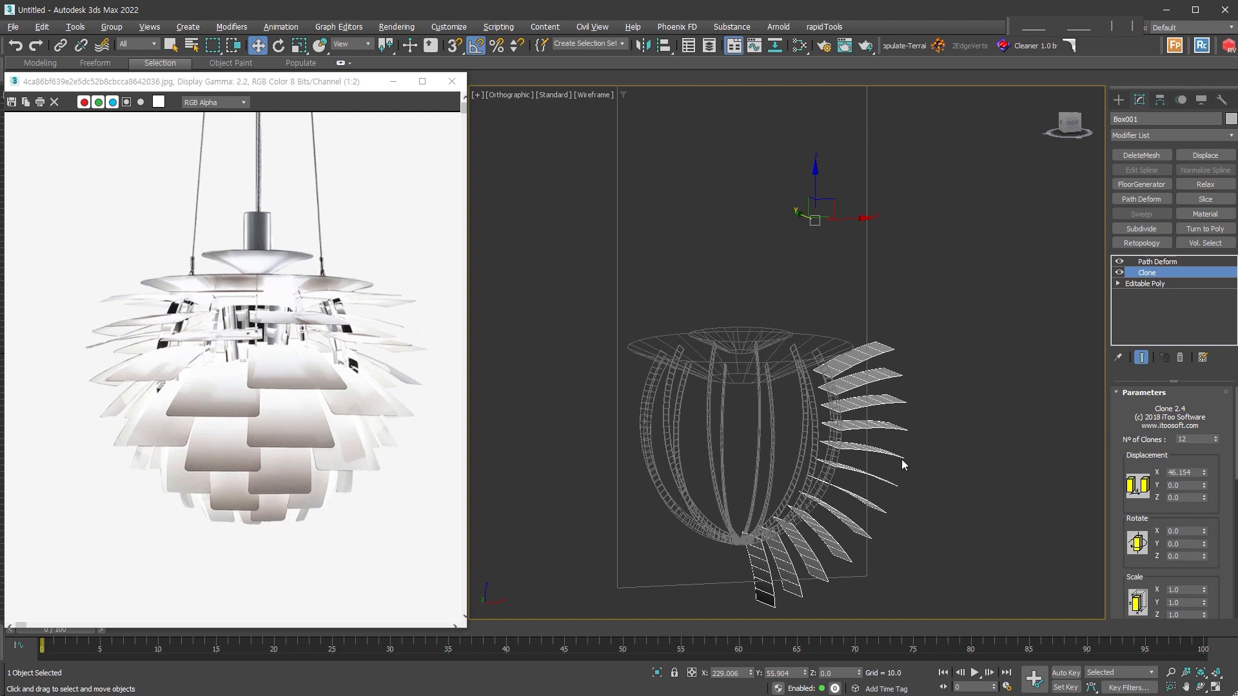
pyautogui.scroll(6, 889, 362)
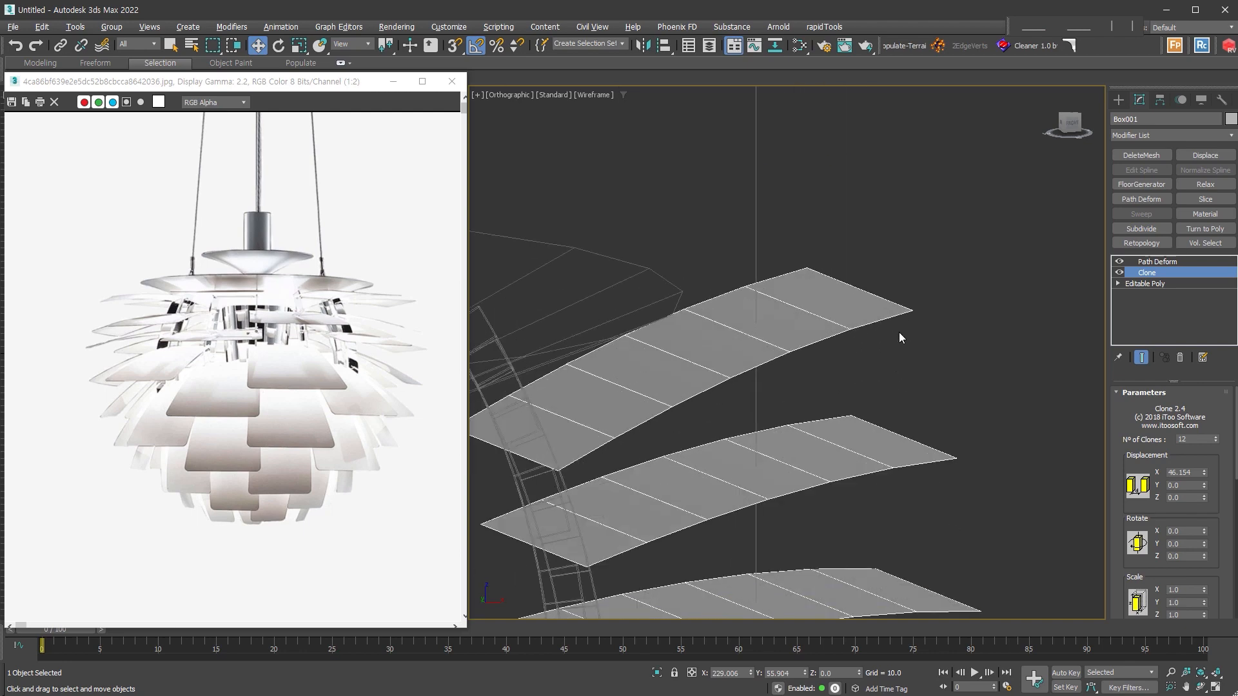
pyautogui.hotkey('shift', 's')
pyautogui.moveTo(936, 334); pyautogui.dragTo(940, 337, button='middle')
pyautogui.doubleClick(1190, 425)
pyautogui.write('0.3')
pyautogui.press('Return')
pyautogui.scroll(-2, 912, 294)
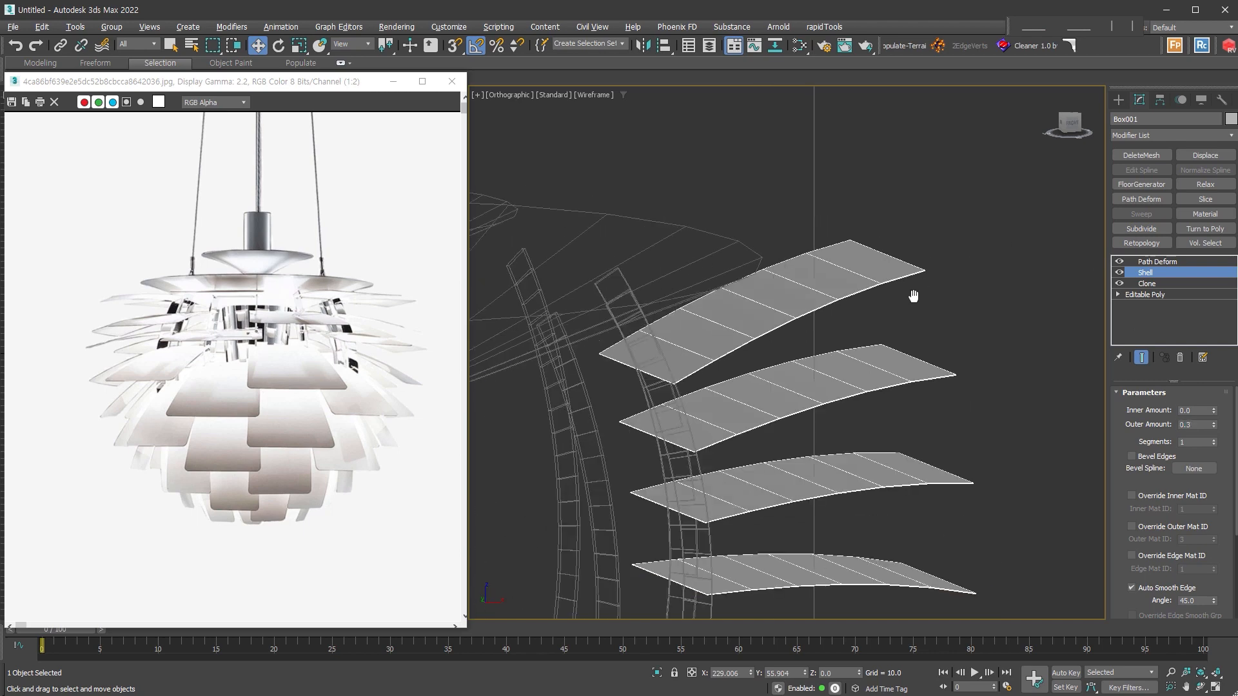
pyautogui.keyDown('alt'); pyautogui.moveTo(972, 408); pyautogui.dragTo(1064, 331, button='middle'); pyautogui.keyUp('alt')
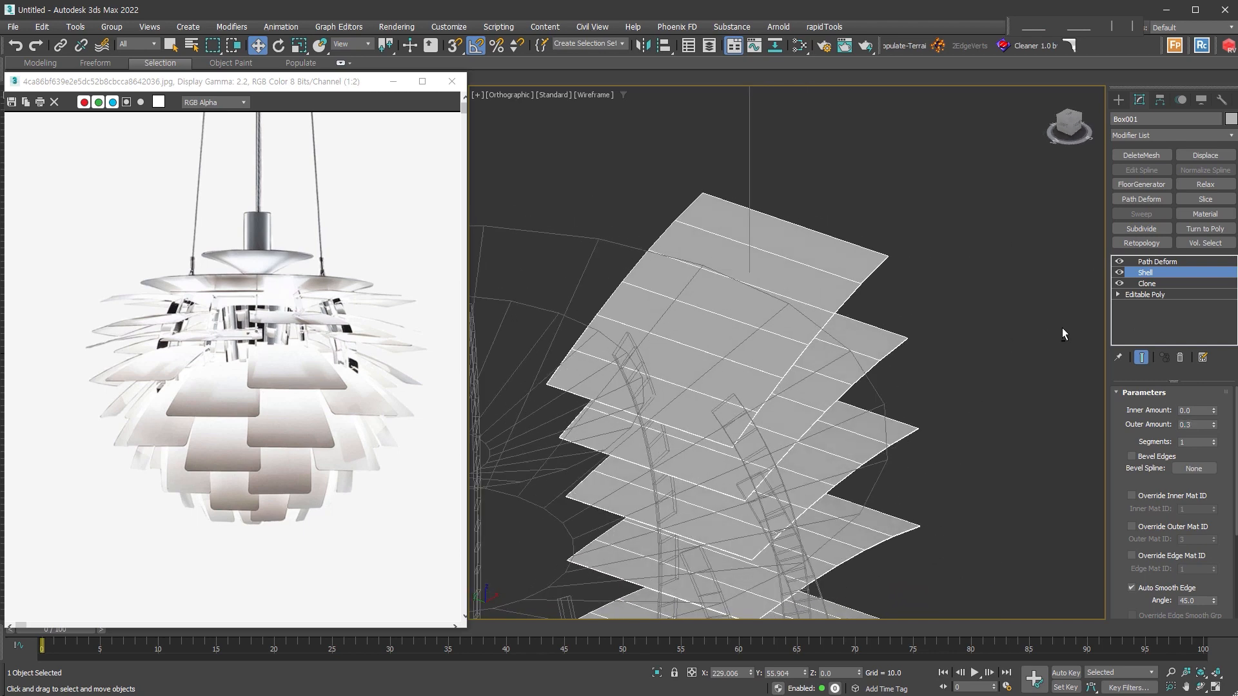
# - Add an FFD 2x2x2 modifier above Shell and turn off the end result to show the undeformed row of panels
pyautogui.hotkey('alt', 'f')
pyautogui.scroll(-8, 966, 295)
pyautogui.keyDown('alt'); pyautogui.moveTo(968, 319); pyautogui.dragTo(937, 350, button='middle'); pyautogui.keyUp('alt')
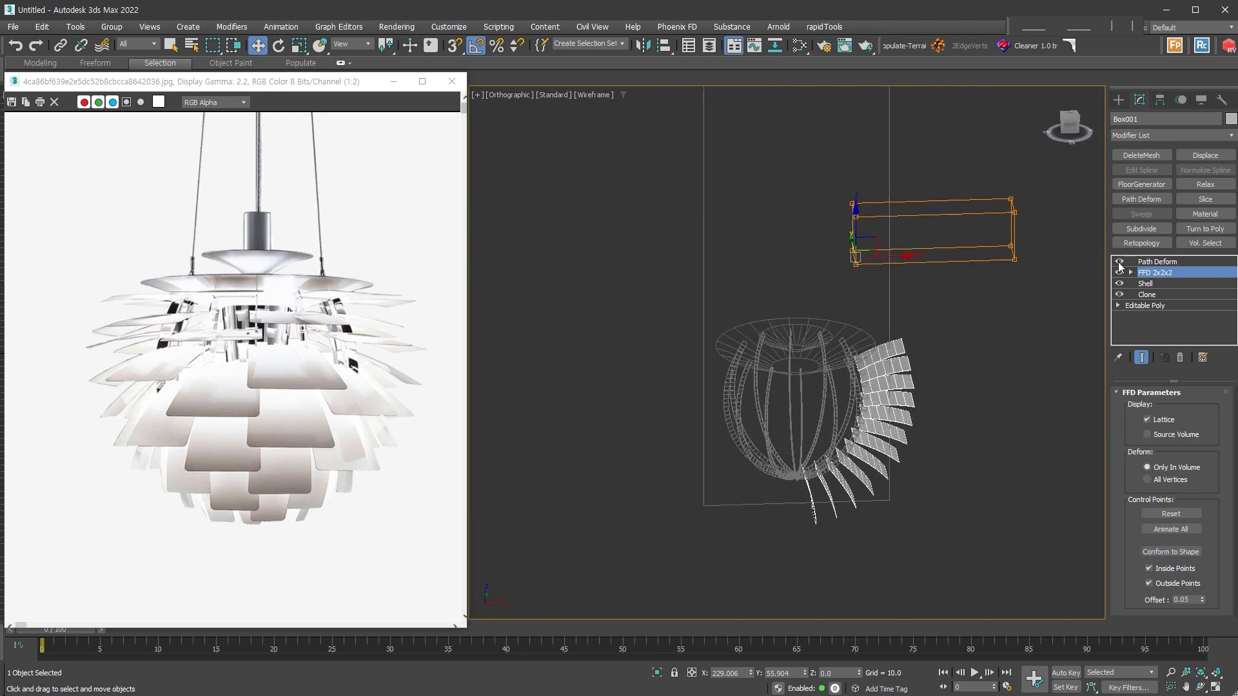
pyautogui.click(1120, 262)
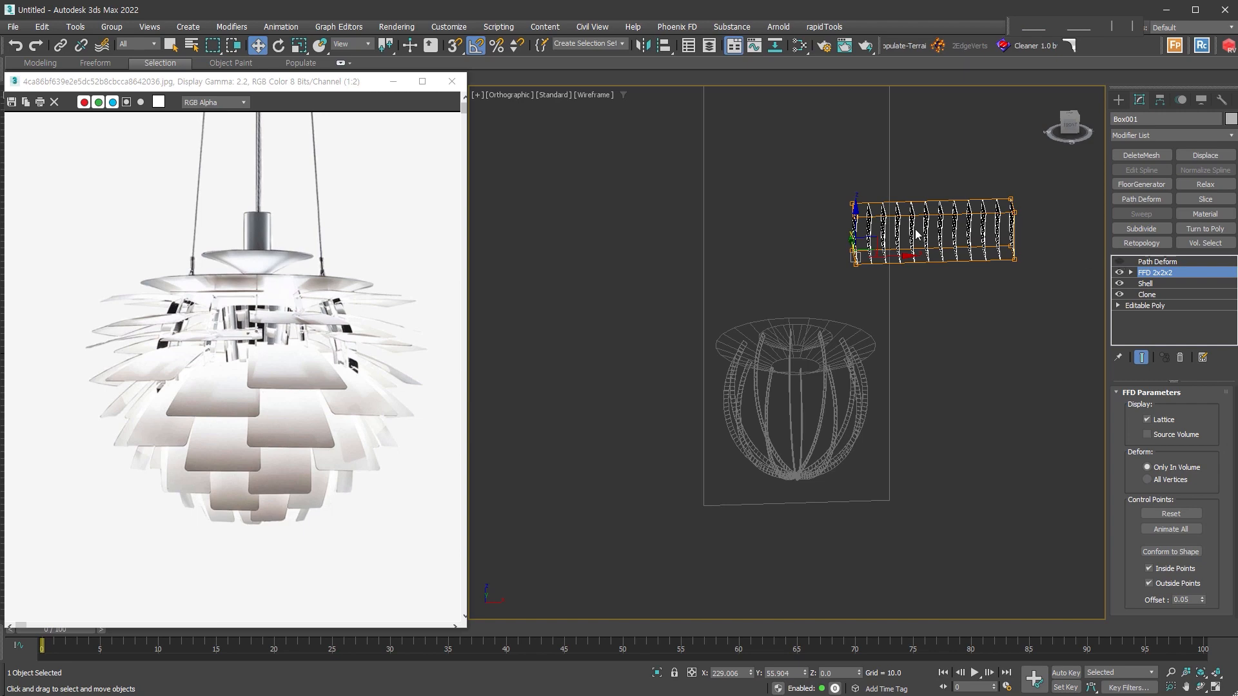
pyautogui.press('z')
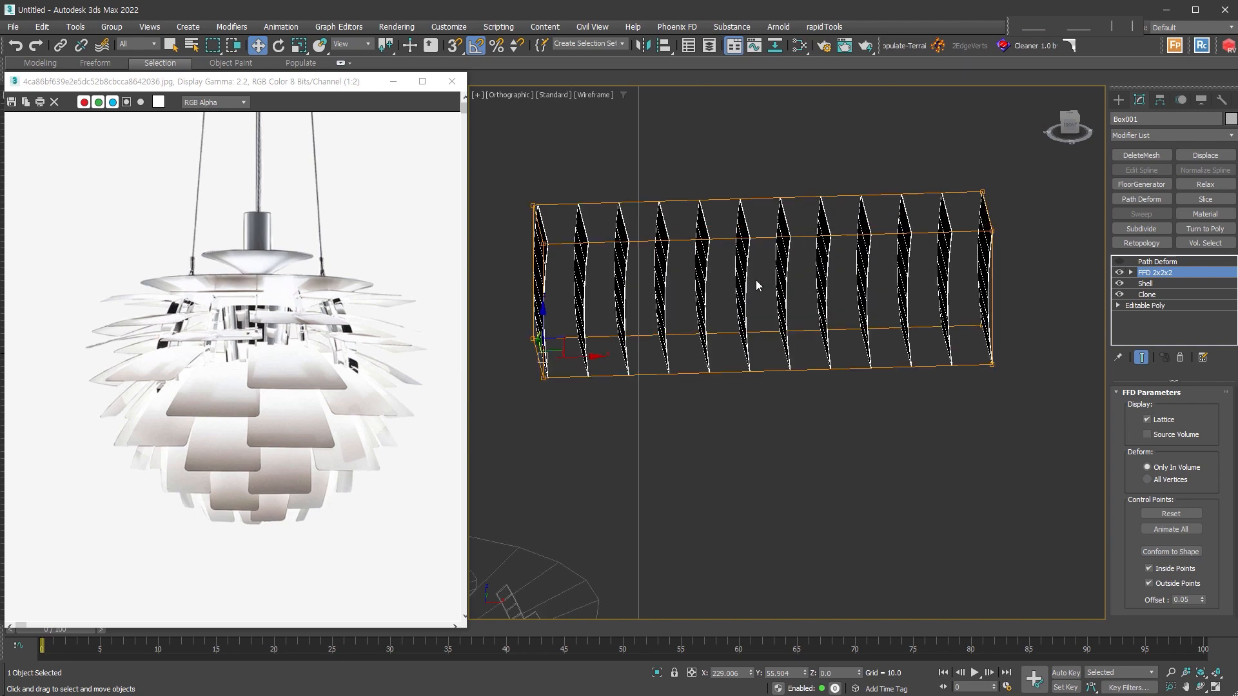
pyautogui.click(1119, 261)
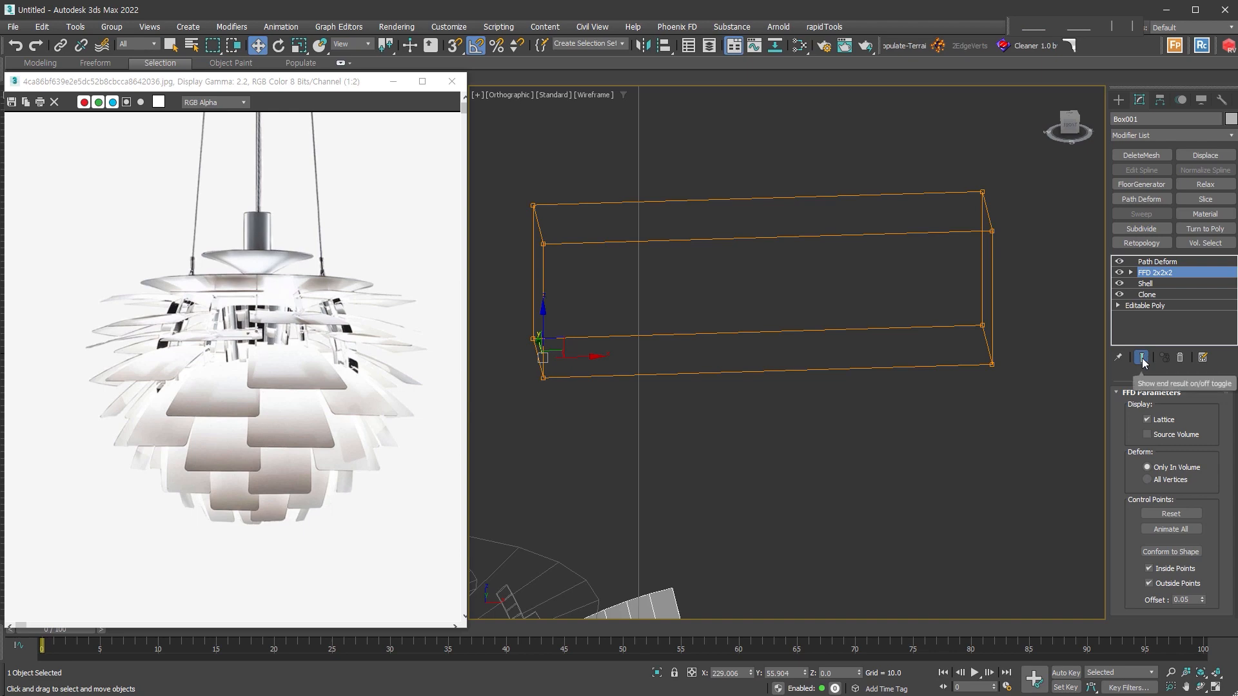
pyautogui.click(1142, 359)
pyautogui.moveTo(968, 348)
pyautogui.keyDown('alt'); pyautogui.mouseDown(button='middle')
pyautogui.moveTo(929, 350)
pyautogui.moveTo(951, 354)
pyautogui.mouseUp(button='middle'); pyautogui.keyUp('alt')
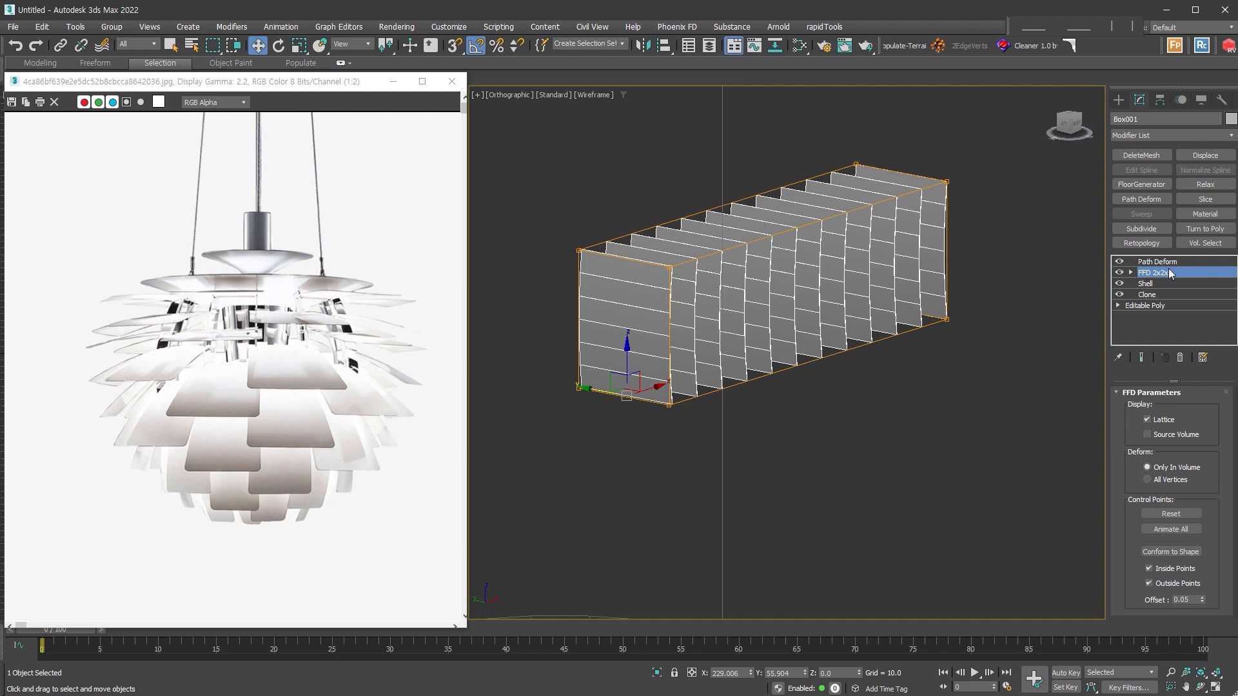
# - Scale up the upper FFD control points at the near end of the panel row to widen those leaves
pyautogui.click(1131, 273)
pyautogui.click(1178, 286)
pyautogui.moveTo(542, 223); pyautogui.dragTo(588, 286, button='middle')
pyautogui.moveTo(589, 285); pyautogui.dragTo(738, 362)
pyautogui.rightClick(684, 321)
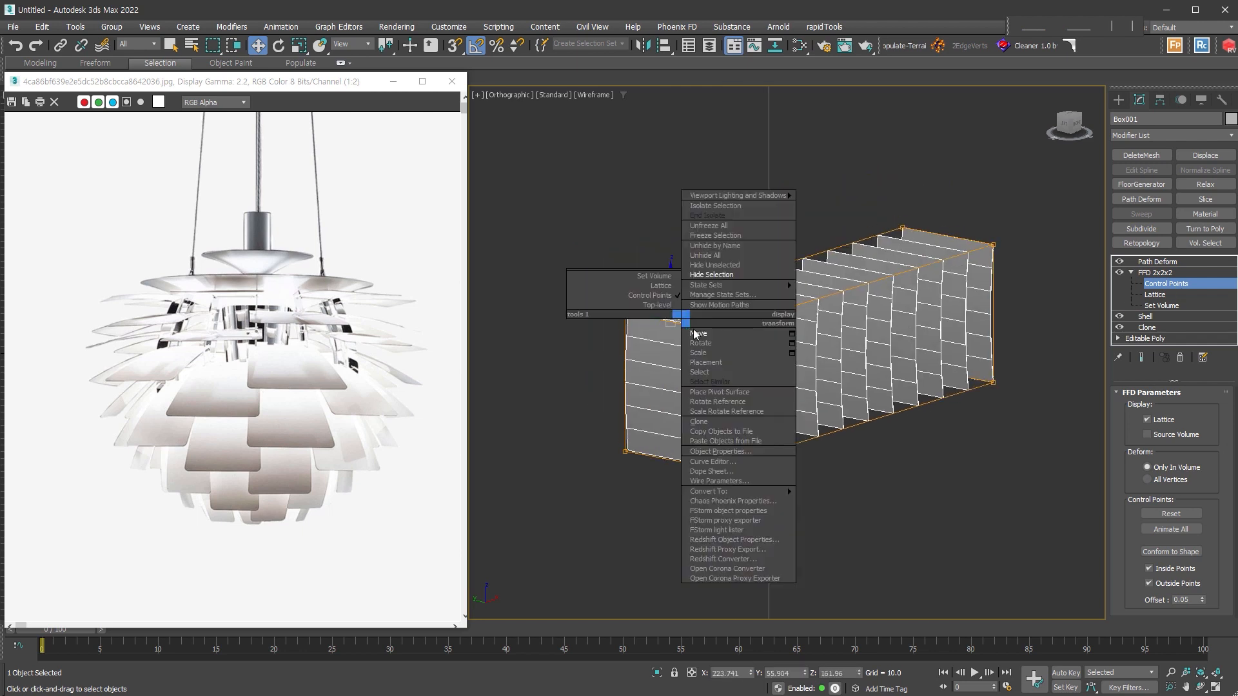
pyautogui.click(716, 356)
pyautogui.moveTo(669, 312); pyautogui.dragTo(664, 297)
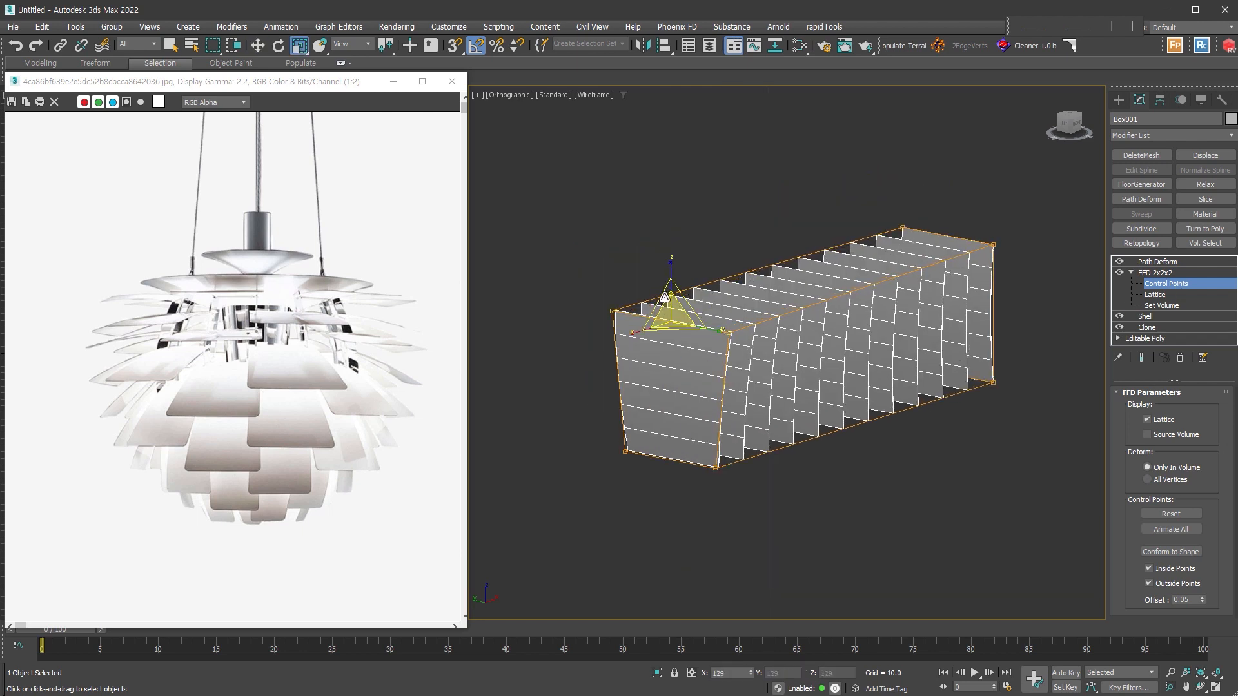
# - Scale down the upper FFD control points at the far end of the row and check the end result against the ribs
pyautogui.moveTo(877, 181); pyautogui.dragTo(1032, 269)
pyautogui.moveTo(948, 221); pyautogui.dragTo(942, 229)
pyautogui.keyDown('alt'); pyautogui.moveTo(916, 322); pyautogui.dragTo(919, 278, button='middle'); pyautogui.keyUp('alt')
pyautogui.scroll(-4, 837, 340)
pyautogui.click(1142, 361)
pyautogui.moveTo(968, 449); pyautogui.dragTo(1025, 319, button='middle')
pyautogui.keyDown('alt'); pyautogui.moveTo(1026, 319); pyautogui.dragTo(776, 544, button='middle'); pyautogui.keyUp('alt')
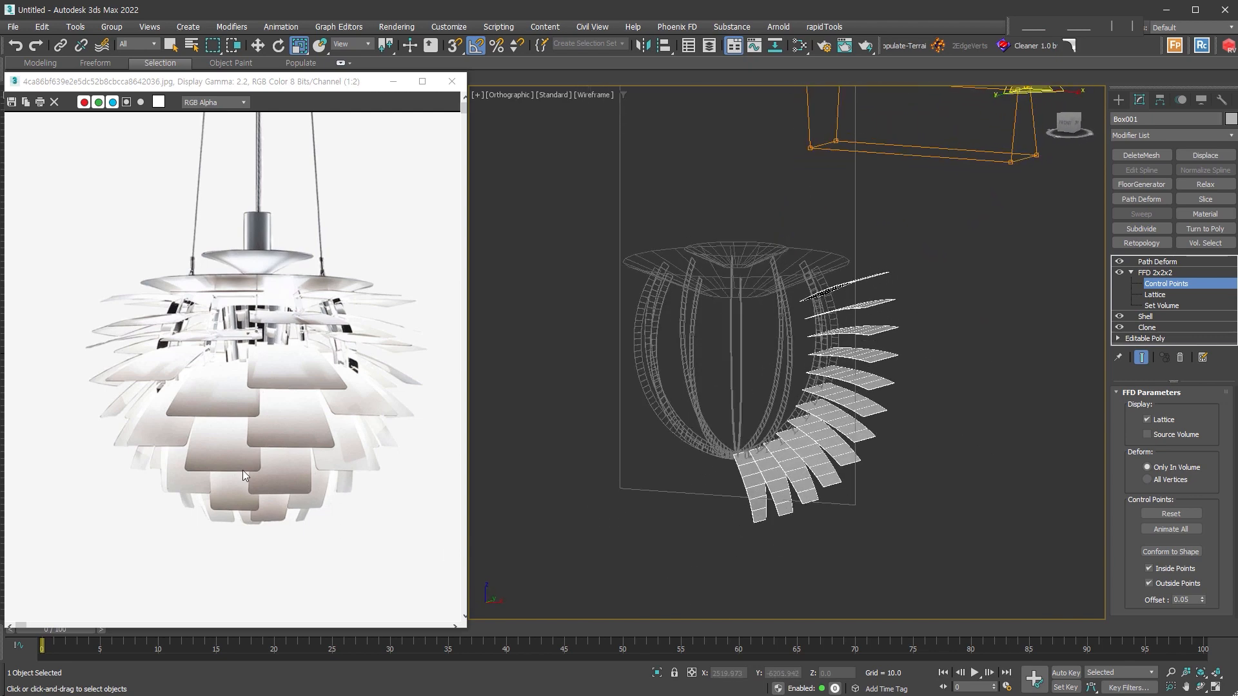
pyautogui.keyDown('alt'); pyautogui.moveTo(903, 426); pyautogui.dragTo(779, 452, button='middle'); pyautogui.keyUp('alt')
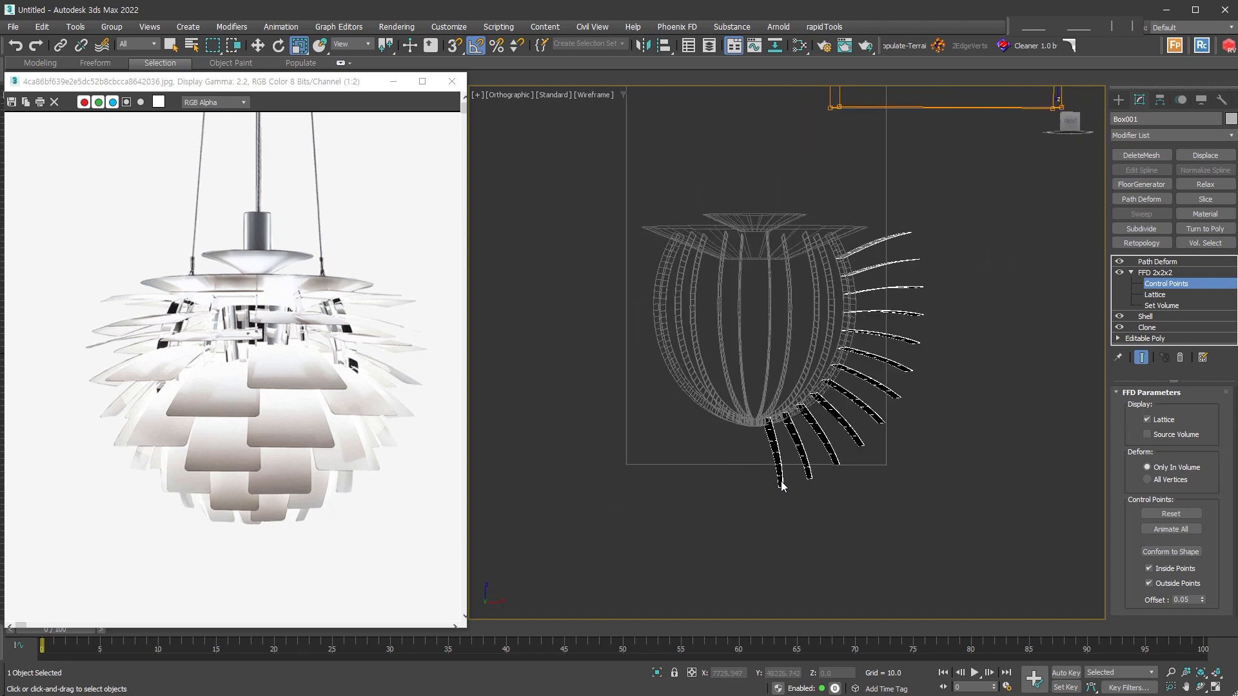
pyautogui.moveTo(1050, 258); pyautogui.dragTo(995, 390, button='middle')
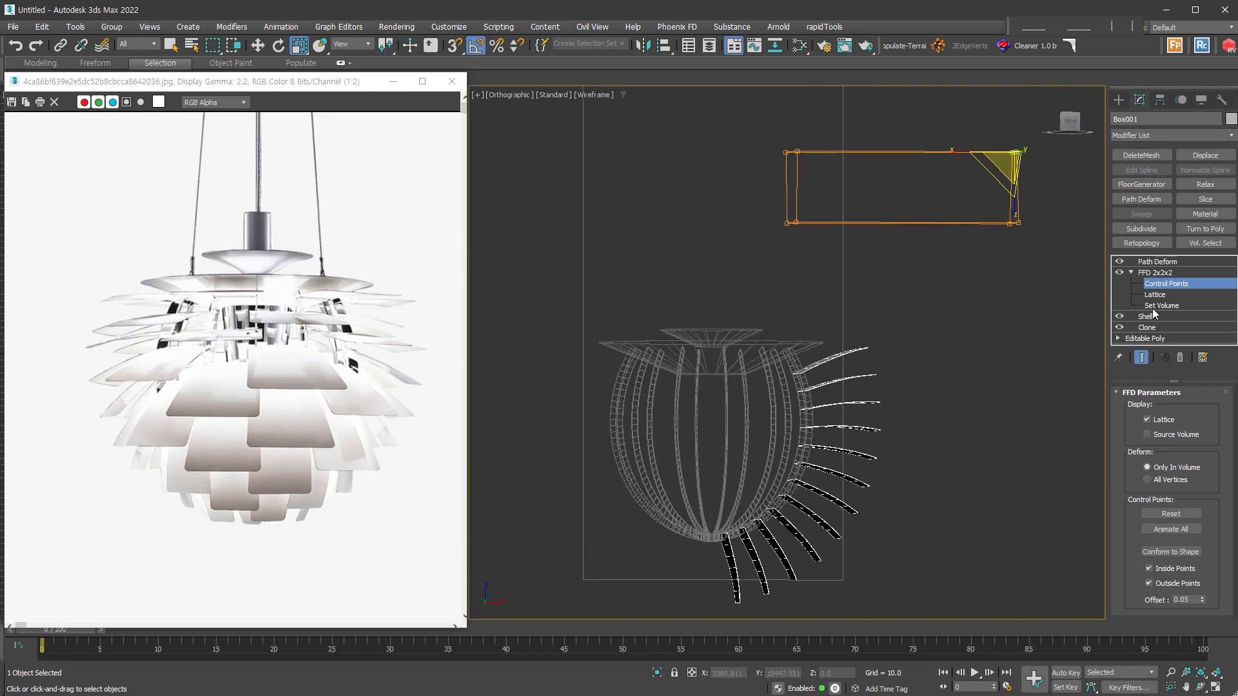
# - Move the far-end upper FFD control points outward along X and nudge the near-end upper ones slightly along X
pyautogui.keyDown('alt'); pyautogui.moveTo(1029, 172); pyautogui.dragTo(986, 218, button='middle'); pyautogui.keyUp('alt')
pyautogui.scroll(4, 986, 217)
pyautogui.rightClick(982, 222)
pyautogui.click(967, 237)
pyautogui.scroll(-5, 972, 226)
pyautogui.moveTo(979, 224); pyautogui.dragTo(992, 228)
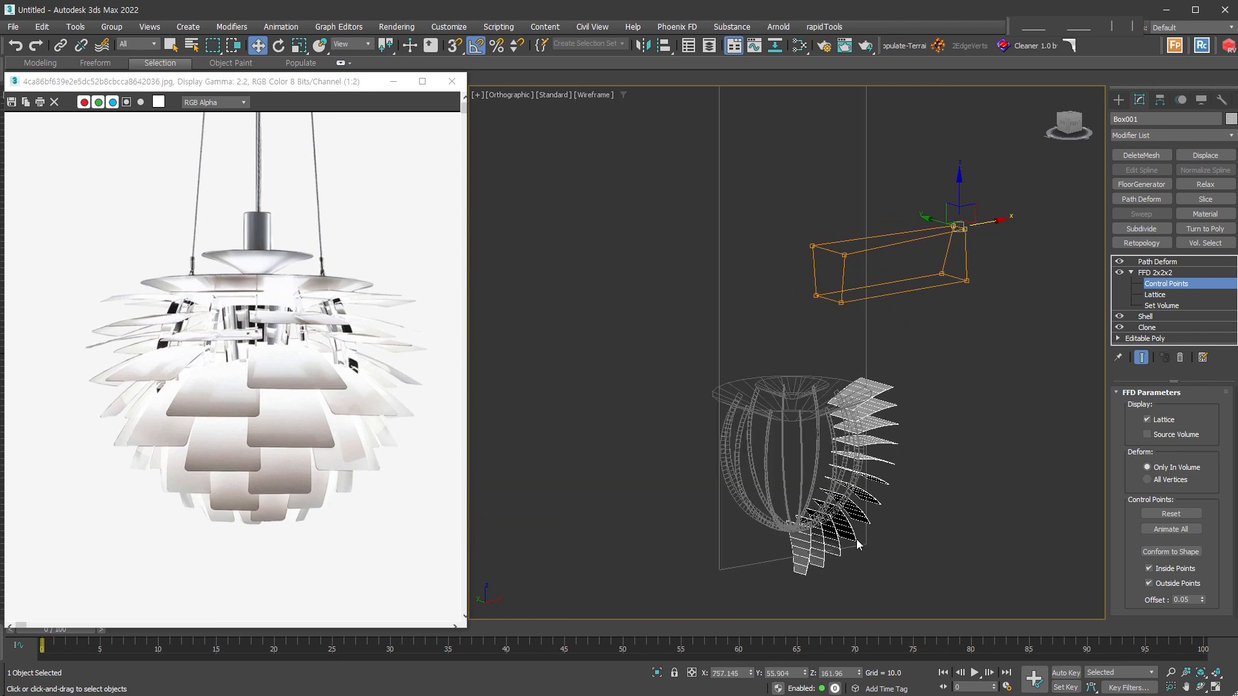
pyautogui.keyDown('alt'); pyautogui.moveTo(963, 486); pyautogui.dragTo(915, 476, button='middle'); pyautogui.keyUp('alt')
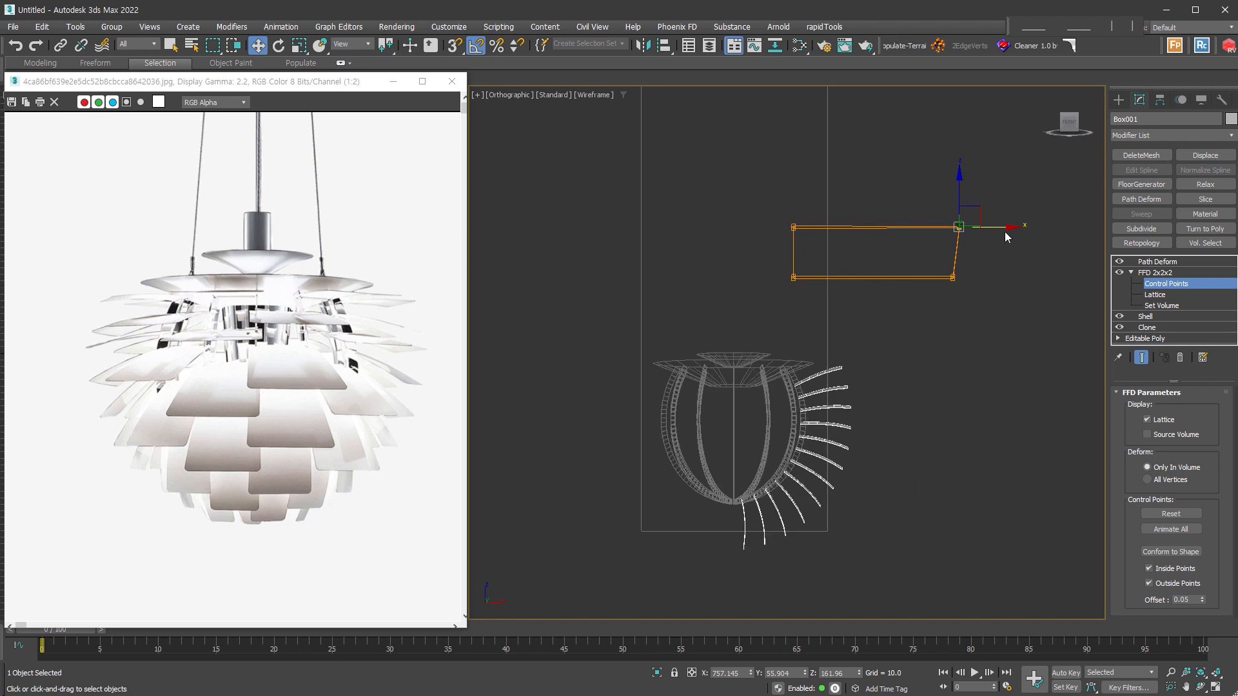
pyautogui.moveTo(810, 243); pyautogui.dragTo(823, 232)
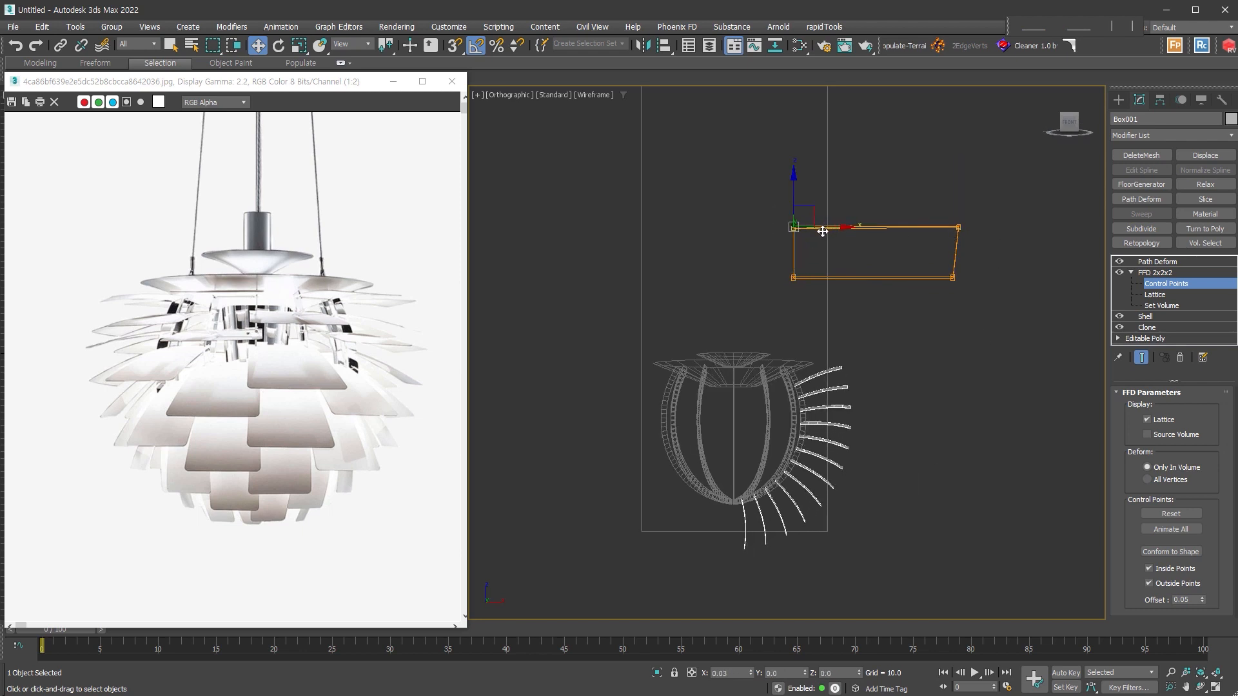
pyautogui.keyDown('alt'); pyautogui.moveTo(771, 511); pyautogui.dragTo(908, 484, button='middle'); pyautogui.keyUp('alt')
# - Add an Edit Poly modifier above the FFD, hide the end result, and make the panel row see-through
pyautogui.click(1161, 273)
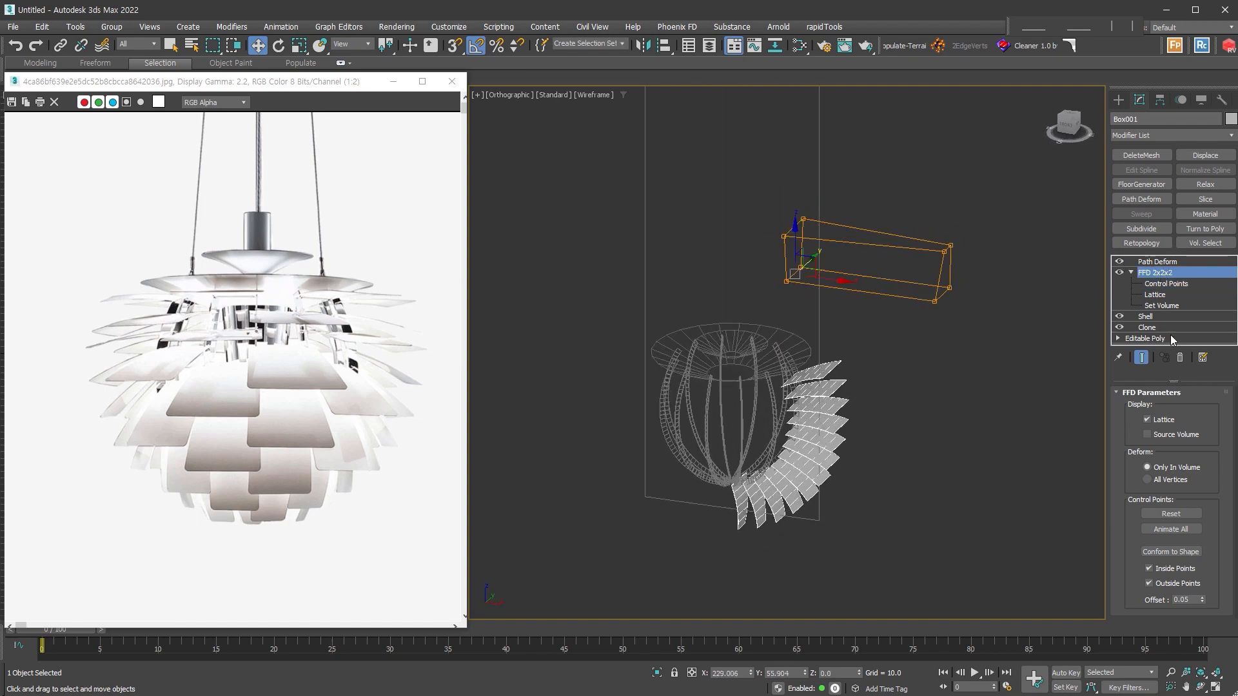
pyautogui.hotkey('ctrl', 'e')
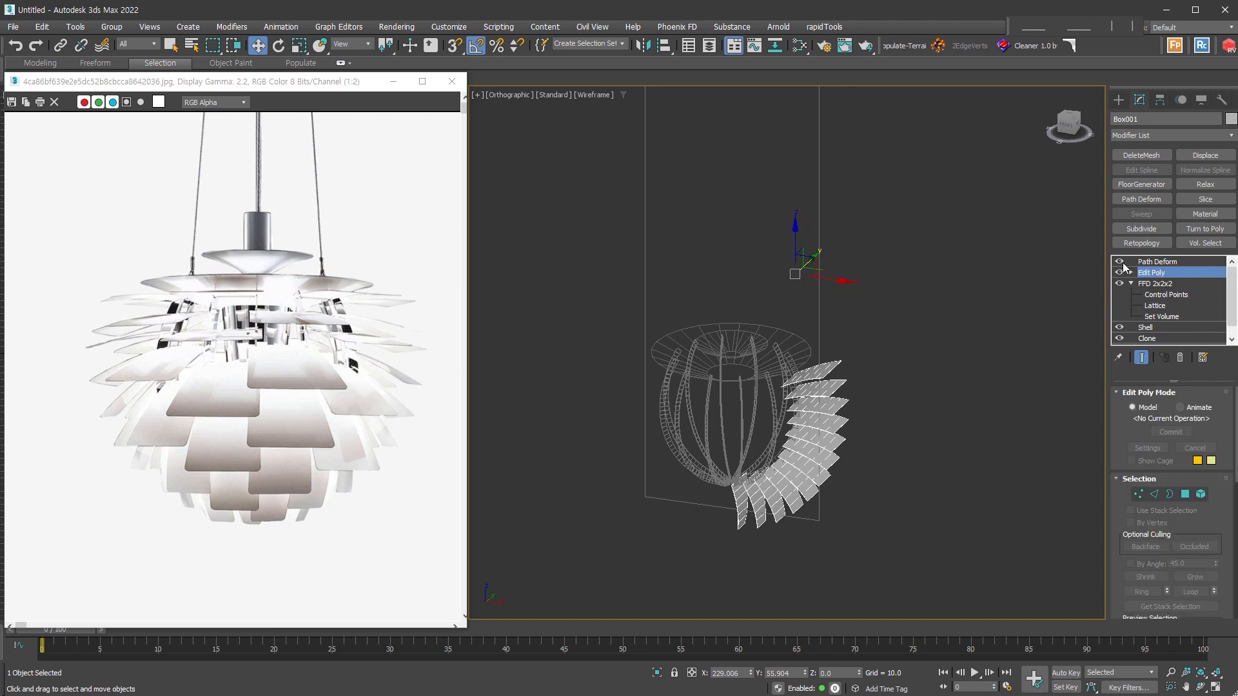
pyautogui.click(1142, 363)
pyautogui.keyDown('alt'); pyautogui.moveTo(845, 292); pyautogui.dragTo(927, 382, button='middle'); pyautogui.keyUp('alt')
pyautogui.scroll(5, 927, 381)
pyautogui.hotkey('alt', 'x')
pyautogui.scroll(2, 833, 250)
pyautogui.scroll(4, 834, 248)
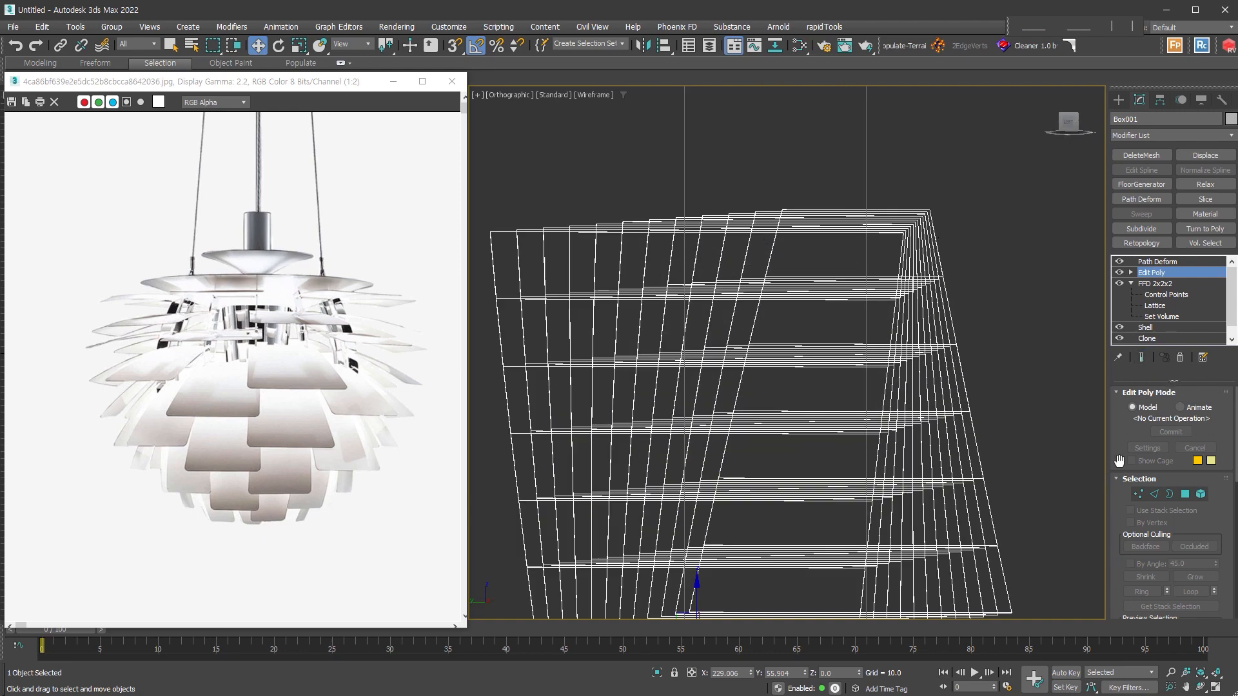
# - Select the corner edges of all the leaf panels in the row for rounding, with shaded display turned on
pyautogui.click(1155, 495)
pyautogui.moveTo(892, 188); pyautogui.dragTo(968, 254)
pyautogui.moveTo(850, 295)
pyautogui.keyDown('alt'); pyautogui.mouseDown(button='middle')
pyautogui.moveTo(786, 290)
pyautogui.moveTo(763, 261)
pyautogui.mouseUp(button='middle'); pyautogui.keyUp('alt')
pyautogui.keyDown('ctrl'); pyautogui.moveTo(563, 139); pyautogui.dragTo(683, 250); pyautogui.keyUp('ctrl')
pyautogui.moveTo(652, 603); pyautogui.dragTo(754, 300, button='middle')
pyautogui.keyDown('ctrl'); pyautogui.moveTo(584, 286); pyautogui.dragTo(822, 374); pyautogui.keyUp('ctrl')
pyautogui.moveTo(895, 387); pyautogui.dragTo(730, 420, button='middle')
pyautogui.keyDown('ctrl'); pyautogui.moveTo(729, 420); pyautogui.dragTo(1019, 316); pyautogui.keyUp('ctrl')
pyautogui.moveTo(982, 374); pyautogui.dragTo(970, 420, button='middle')
pyautogui.scroll(-4, 973, 450)
pyautogui.click(967, 418)
pyautogui.press('F3')
# - Chamfer the selected leaf corner edges by about 13.494 with 3 segments, and leave edge editing
pyautogui.rightClick(814, 269)
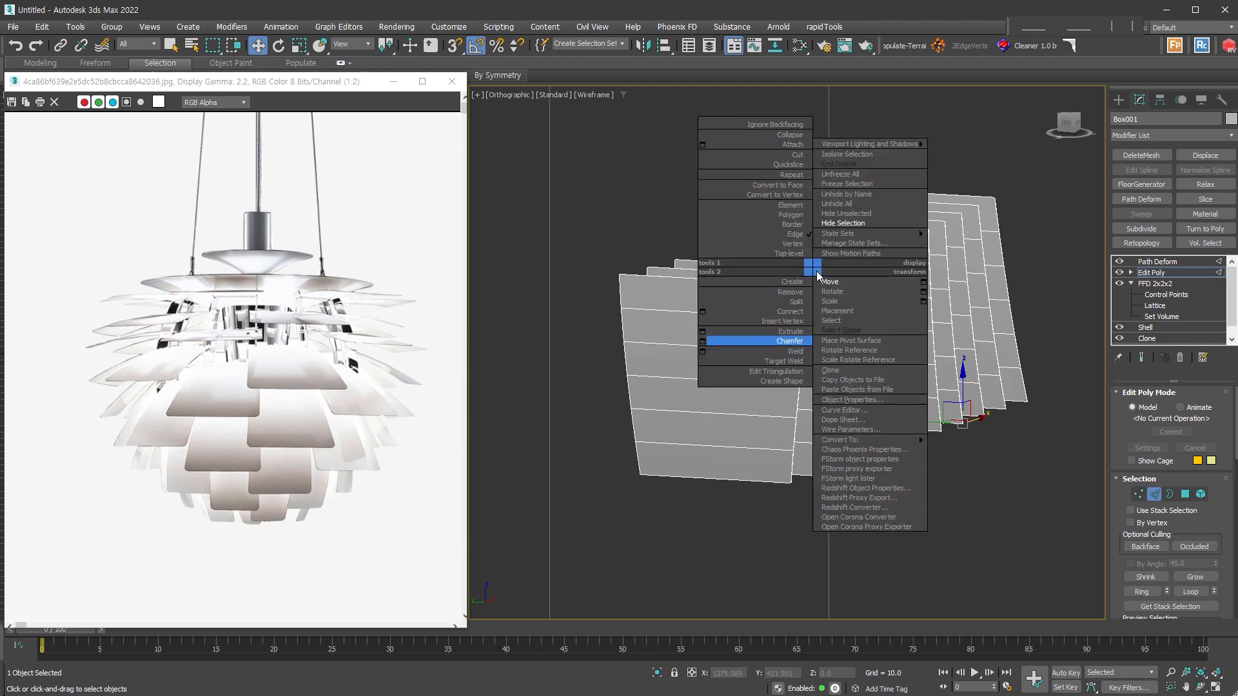
pyautogui.click(703, 344)
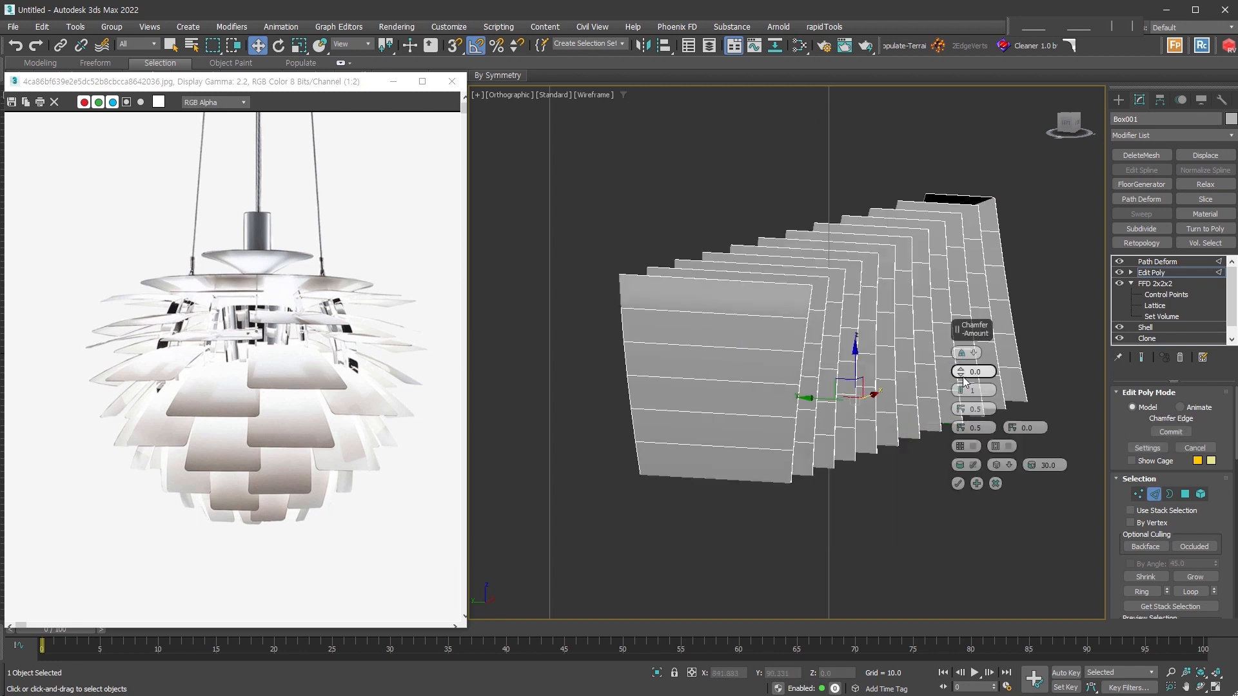
pyautogui.moveTo(962, 377); pyautogui.dragTo(968, 353)
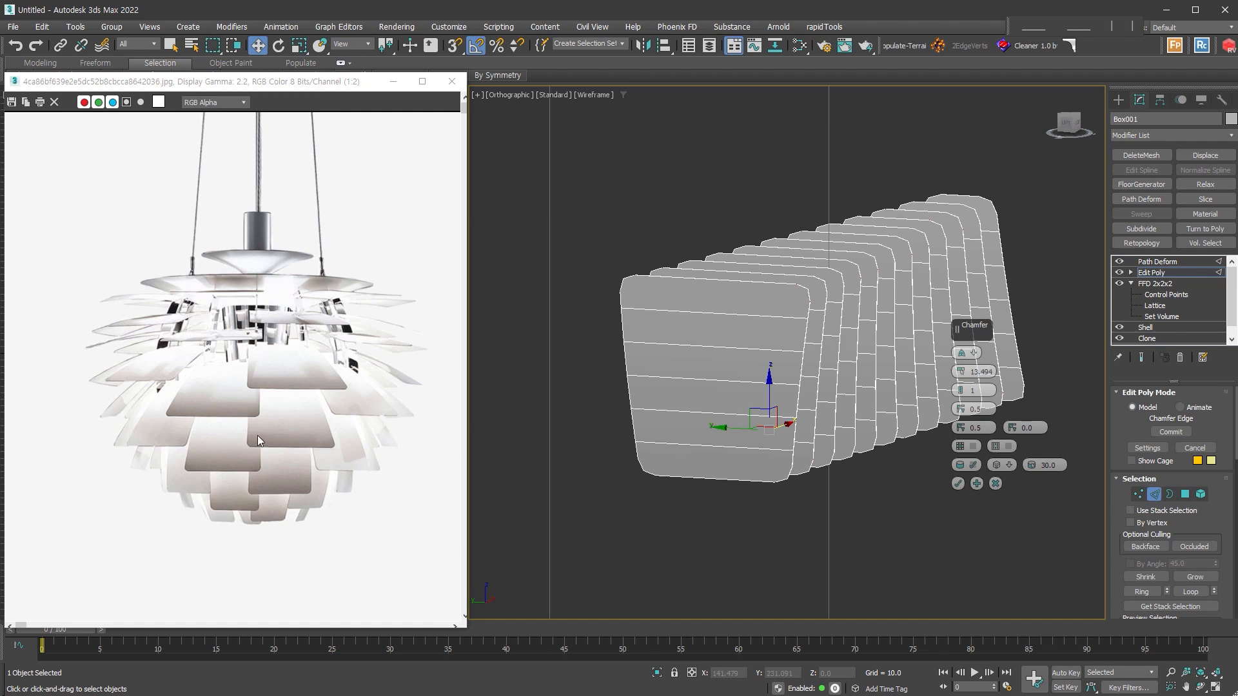
pyautogui.moveTo(963, 393); pyautogui.dragTo(964, 390)
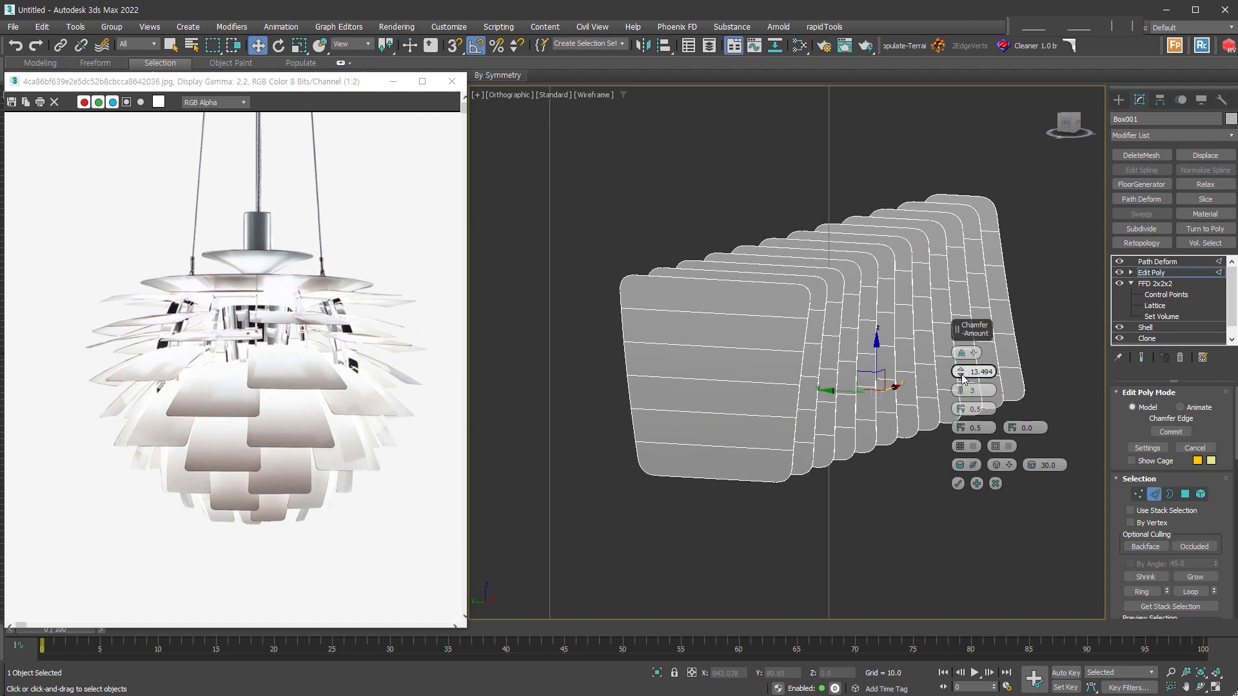
pyautogui.click(958, 483)
pyautogui.click(1154, 494)
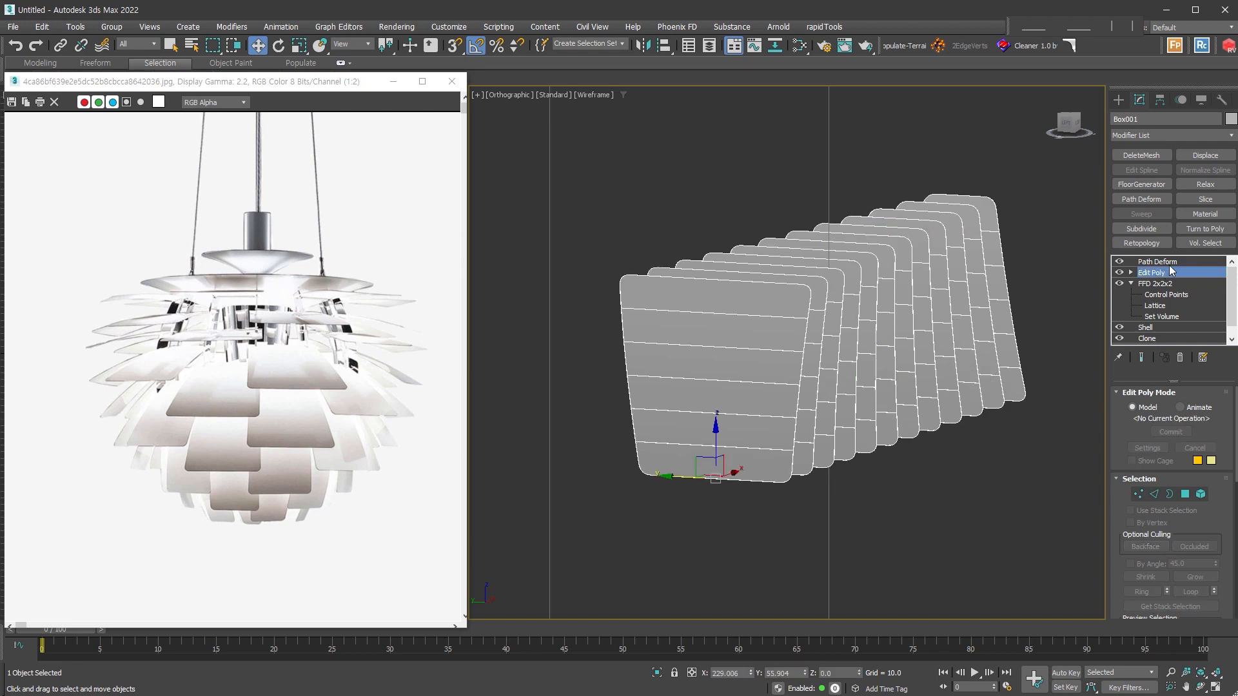
# - Show the end result of the modifier stack and collapse the leaf row to an Editable Poly
pyautogui.click(1141, 359)
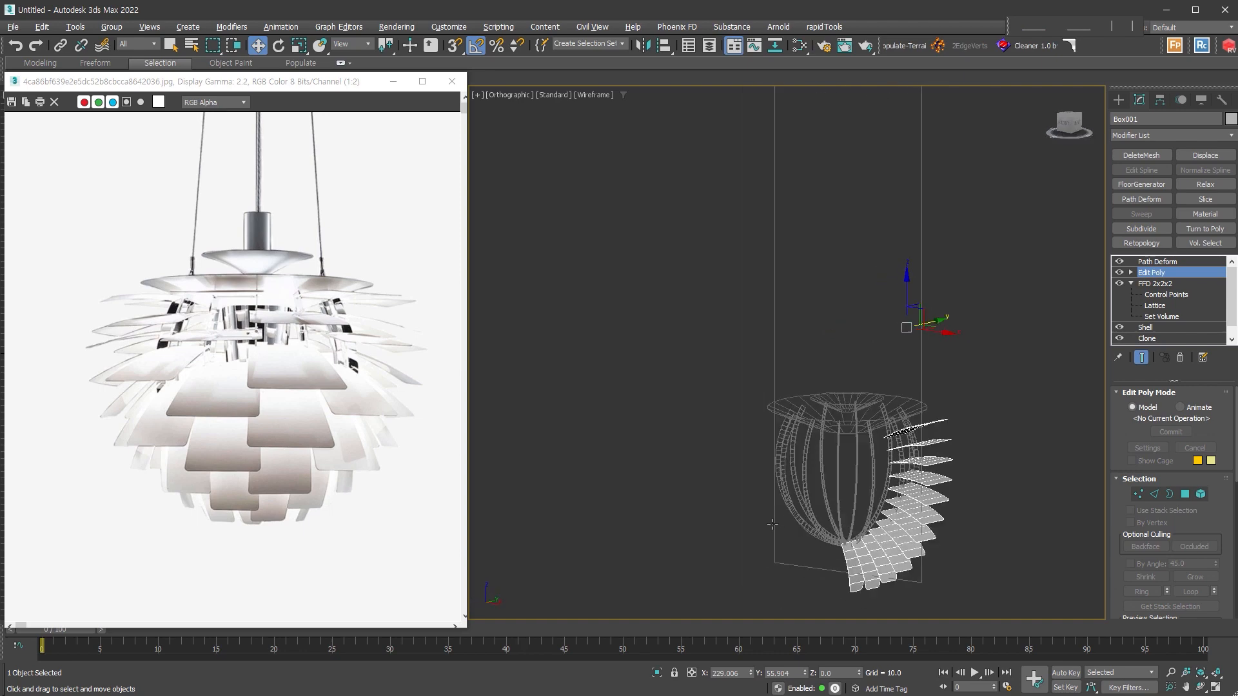
pyautogui.scroll(5, 907, 544)
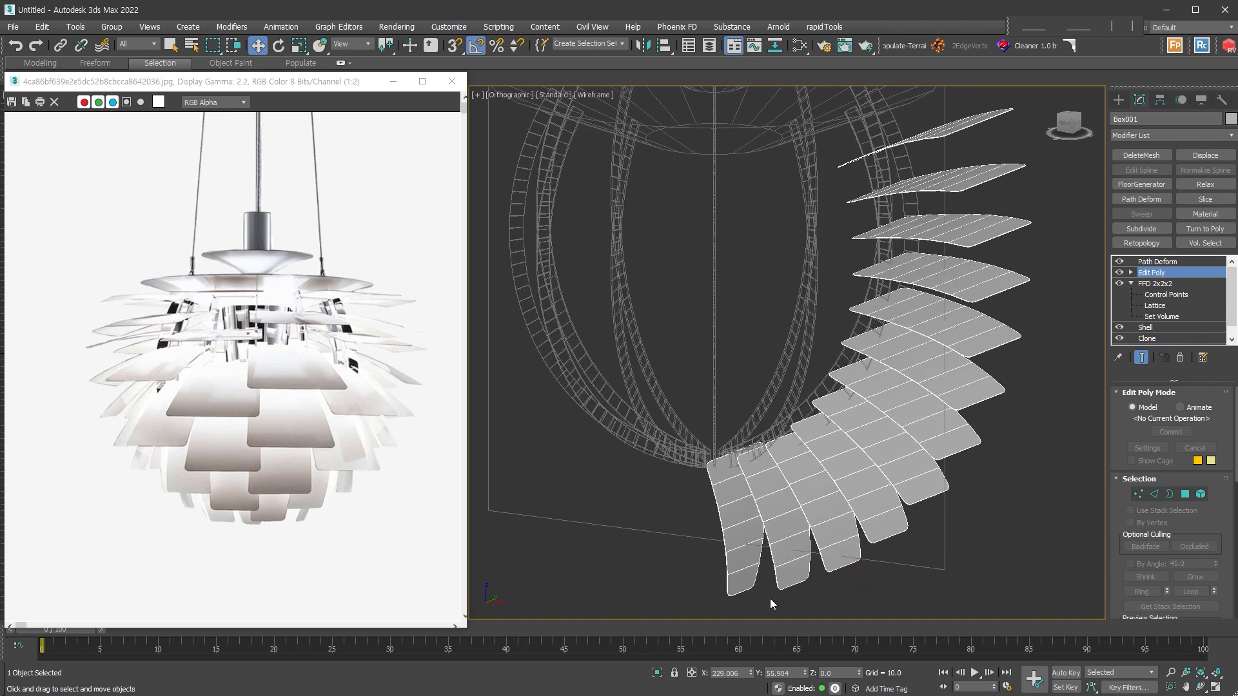
pyautogui.click(1186, 261)
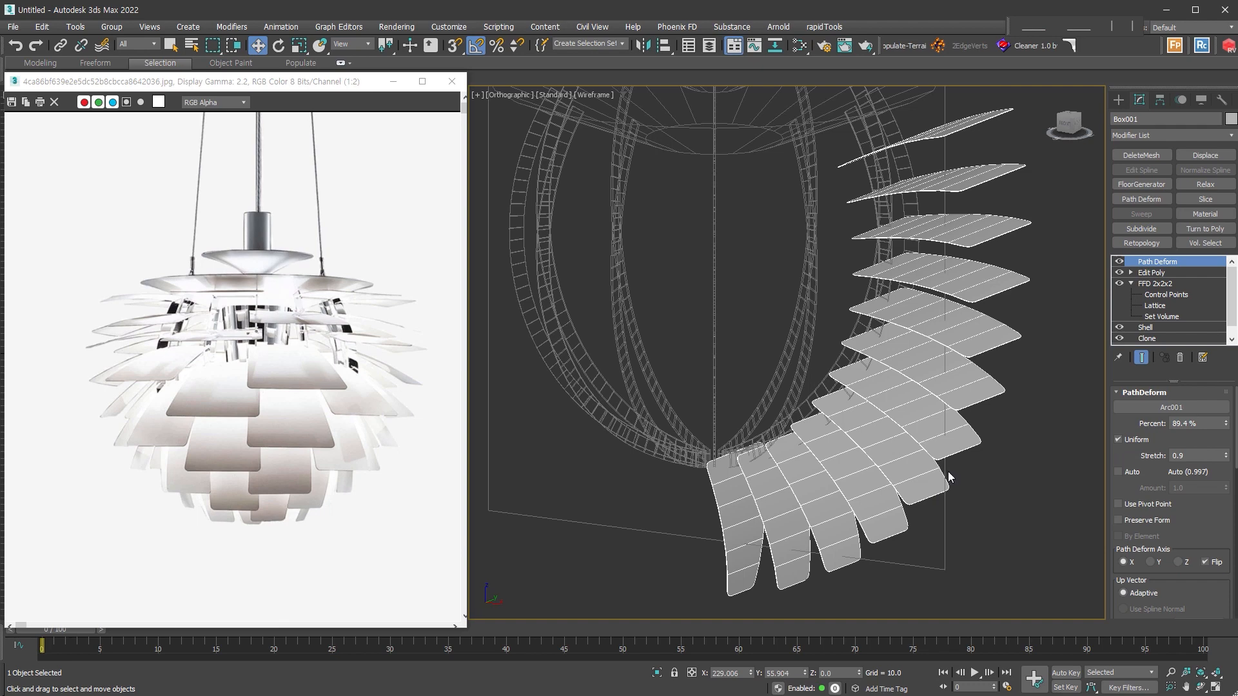
pyautogui.hotkey('alt', 'e')
pyautogui.scroll(-3, 951, 476)
pyautogui.keyDown('alt'); pyautogui.moveTo(1023, 381); pyautogui.dragTo(1032, 405, button='middle'); pyautogui.keyUp('alt')
pyautogui.keyDown('alt'); pyautogui.moveTo(987, 285); pyautogui.dragTo(928, 287, button='middle'); pyautogui.keyUp('alt')
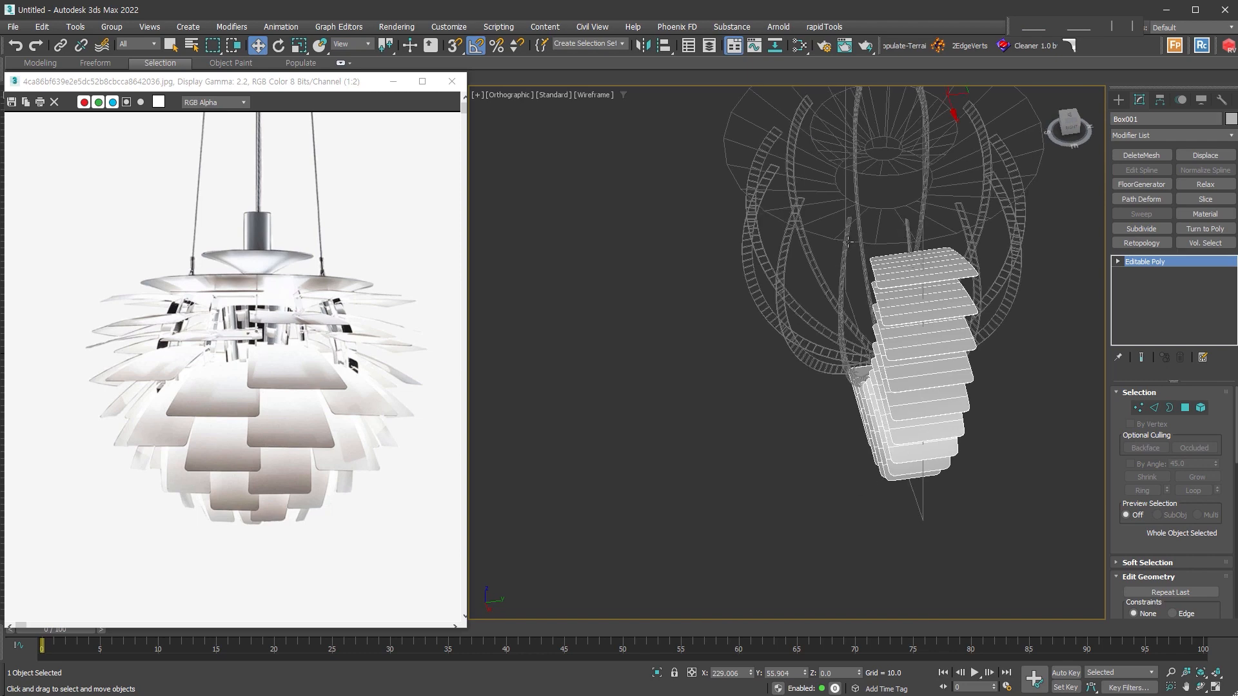
pyautogui.moveTo(945, 302); pyautogui.dragTo(959, 384, button='middle')
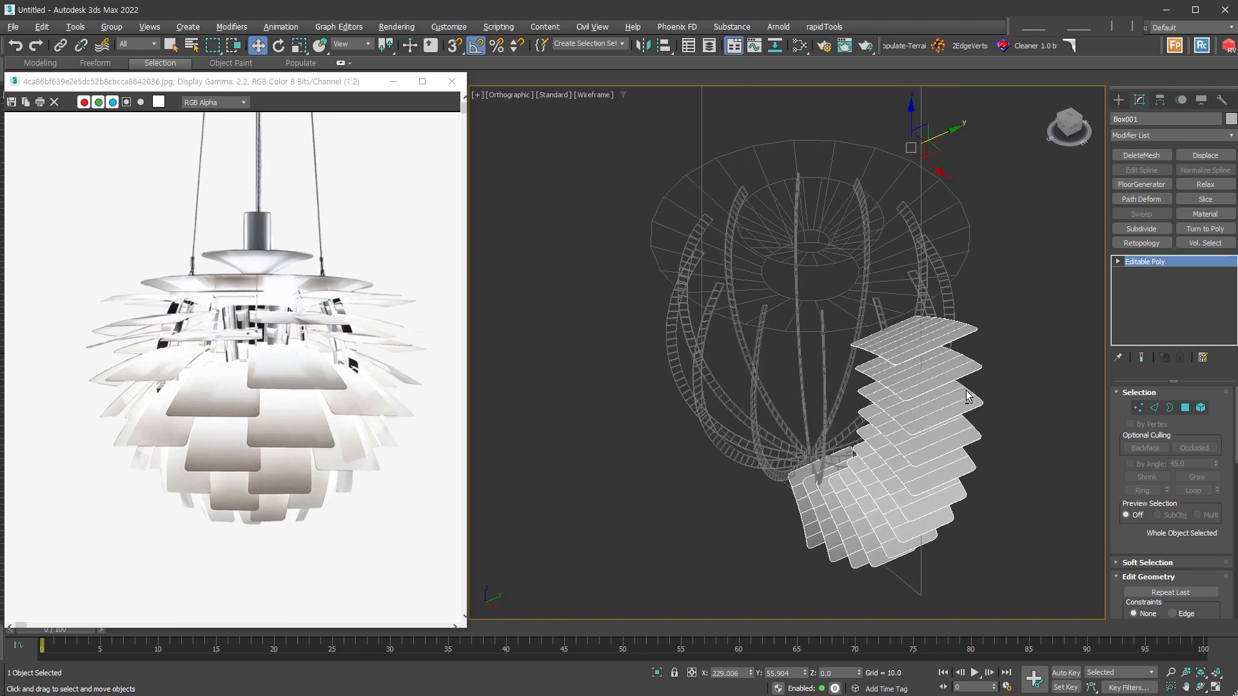
# - Rotate the leaf row to -15 degrees about the lamp's Z axis and check its position against the ribs from above
pyautogui.click(279, 45)
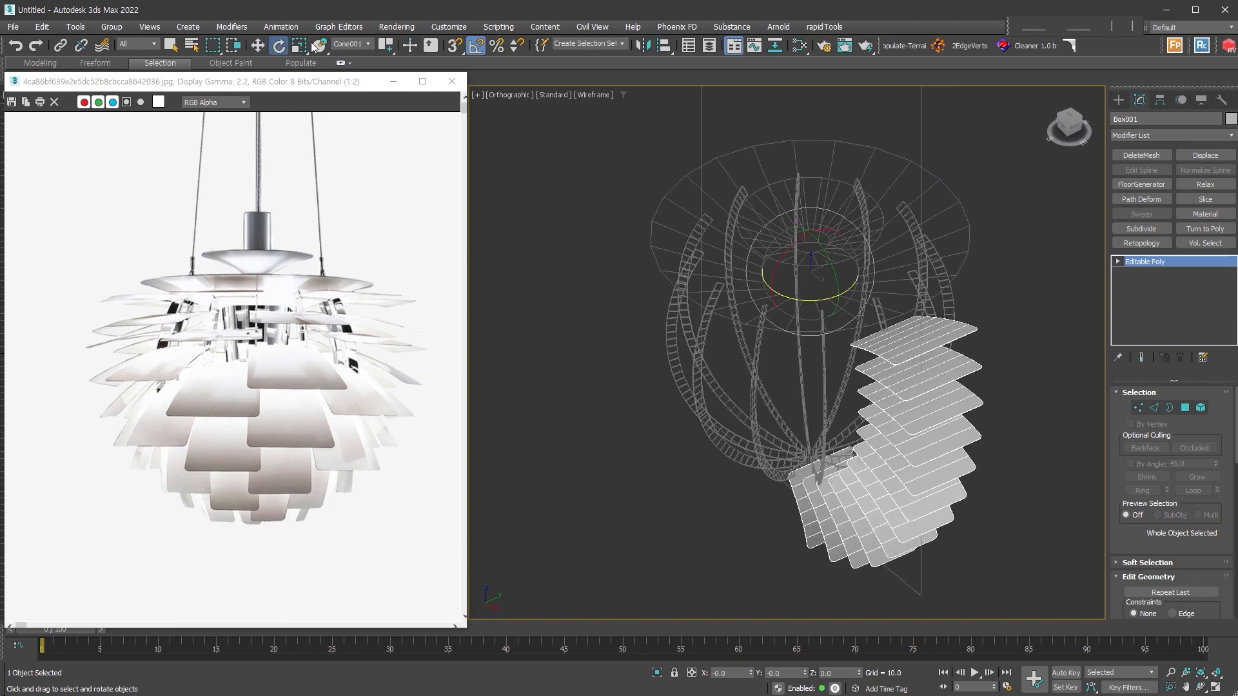
pyautogui.moveTo(825, 296); pyautogui.dragTo(816, 298)
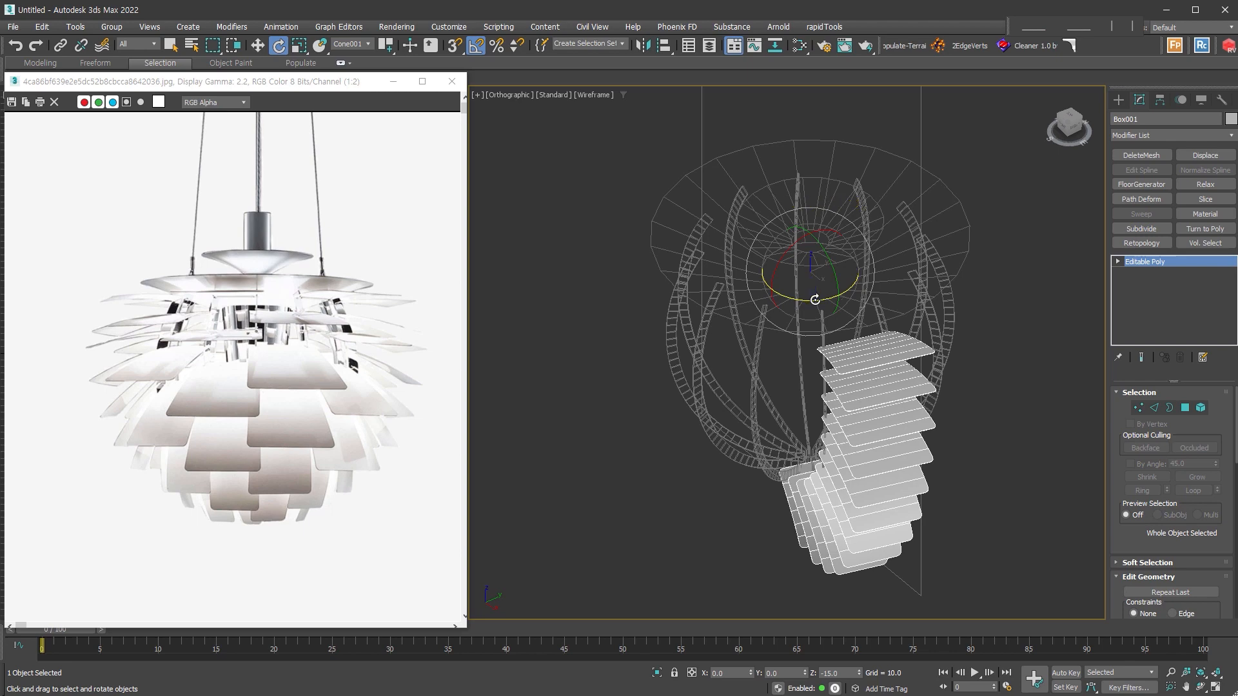
pyautogui.press('t')
pyautogui.press('z')
pyautogui.moveTo(870, 352); pyautogui.dragTo(1040, 379, button='middle')
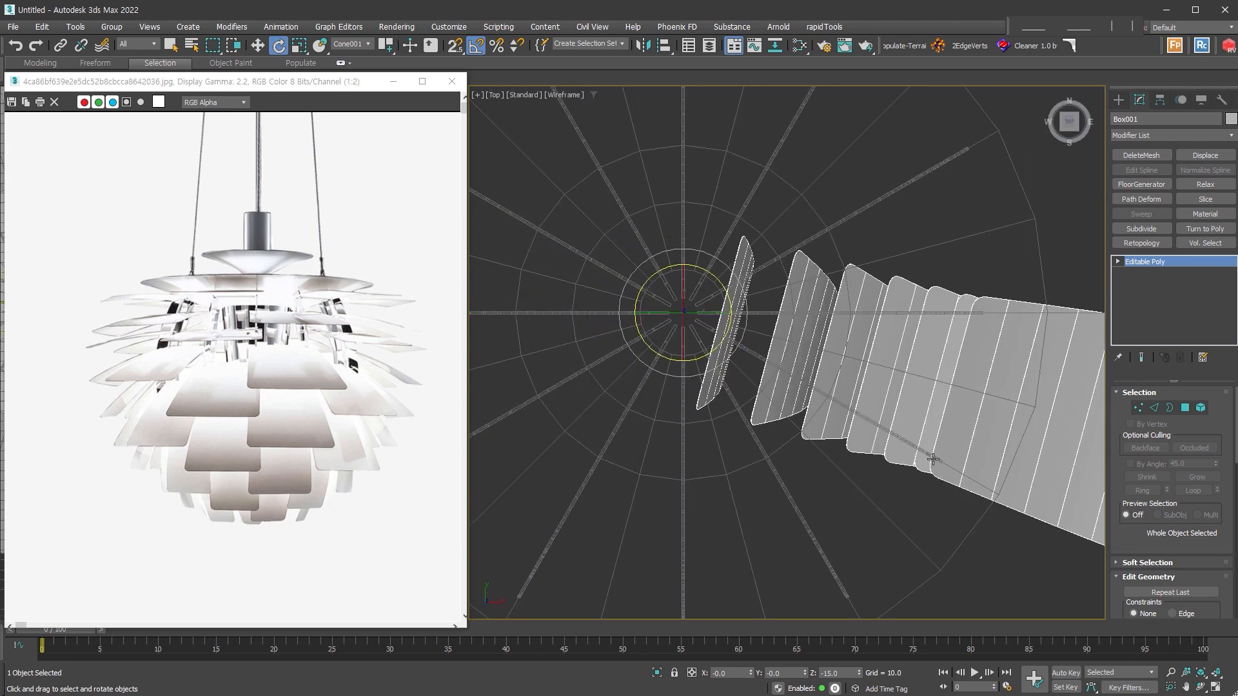
pyautogui.scroll(-3, 935, 374)
pyautogui.keyDown('alt'); pyautogui.moveTo(939, 380); pyautogui.dragTo(914, 297, button='middle'); pyautogui.keyUp('alt')
# - Detach every other leaf, beginning with the second from the top, as a separate object
pyautogui.click(1200, 407)
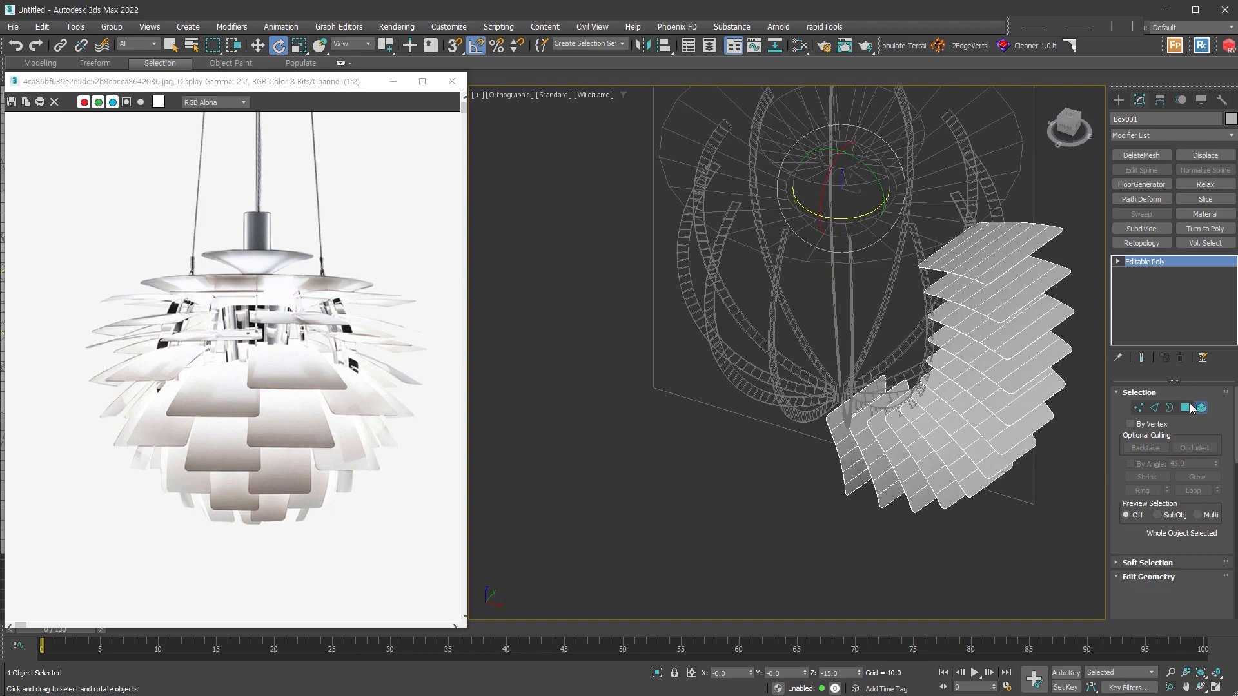
pyautogui.click(1023, 291)
pyautogui.keyDown('ctrl'); pyautogui.click(1020, 374); pyautogui.keyUp('ctrl')
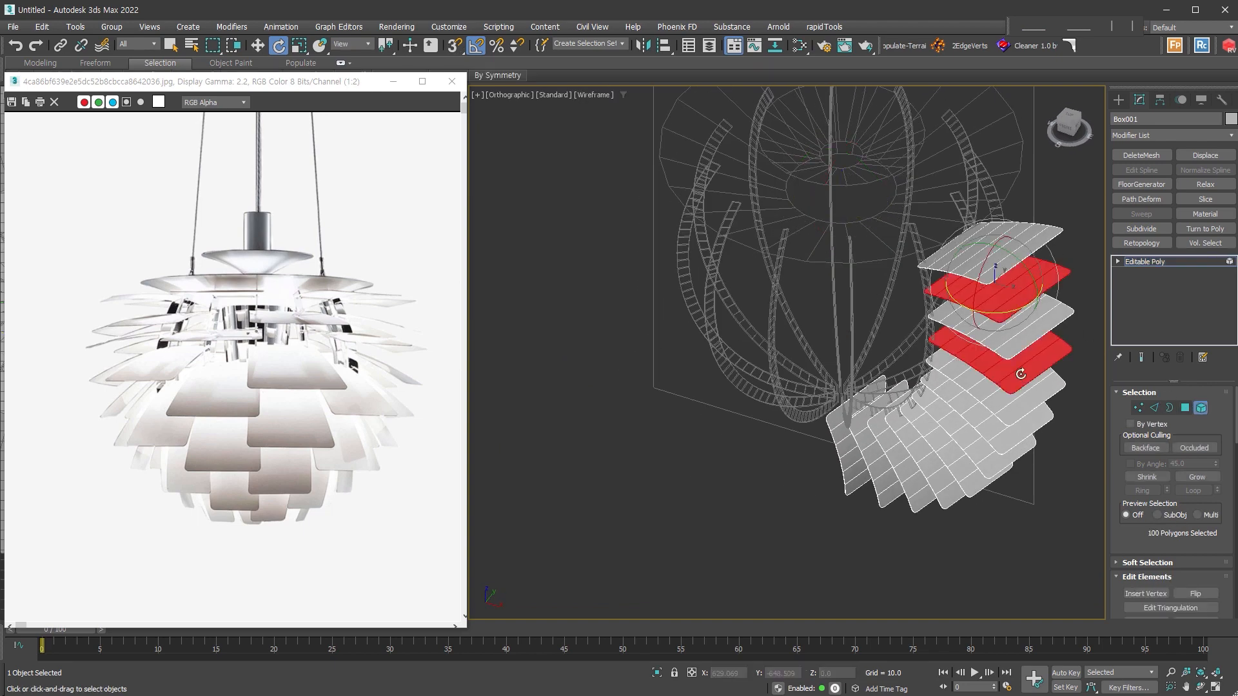
pyautogui.keyDown('ctrl'); pyautogui.click(1000, 444); pyautogui.keyUp('ctrl')
pyautogui.keyDown('ctrl'); pyautogui.click(946, 477); pyautogui.keyUp('ctrl')
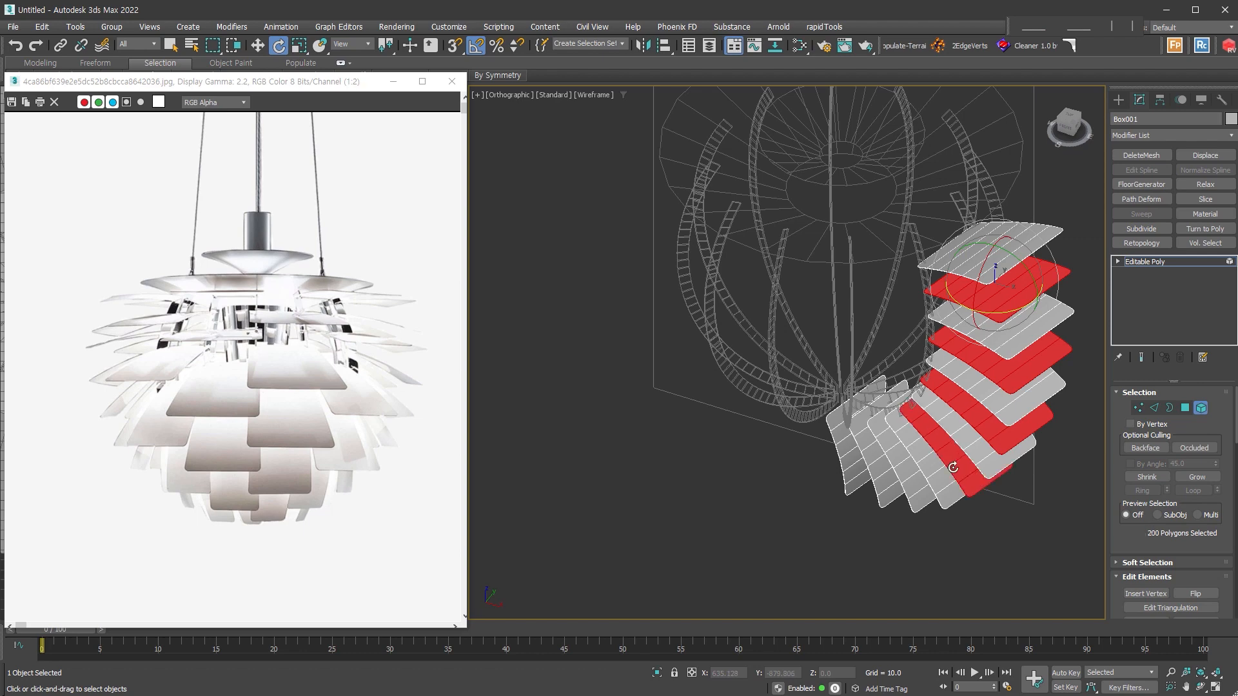
pyautogui.keyDown('ctrl'); pyautogui.click(920, 486); pyautogui.keyUp('ctrl')
pyautogui.keyDown('ctrl'); pyautogui.click(845, 478); pyautogui.keyUp('ctrl')
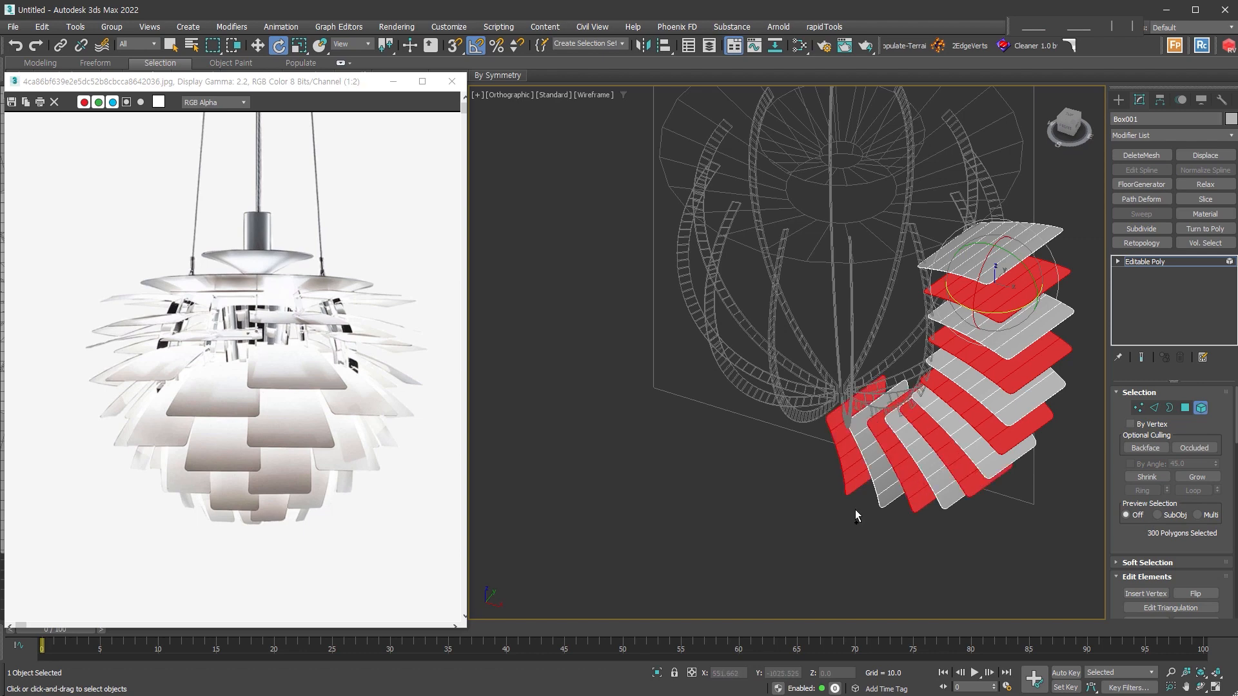
pyautogui.hotkey('alt', 'd')
pyautogui.click(661, 363)
pyautogui.click(1201, 408)
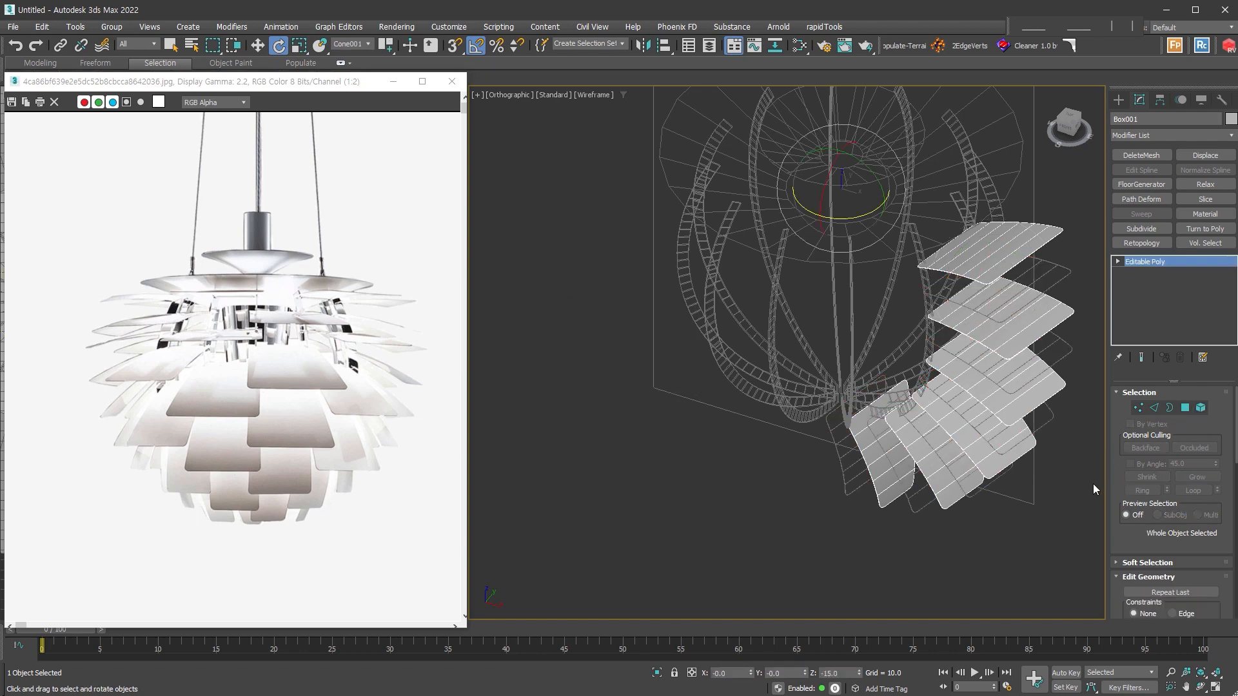
# - Rotate the detached leaf set to -45 degrees about the lamp's Z axis
pyautogui.click(1079, 495)
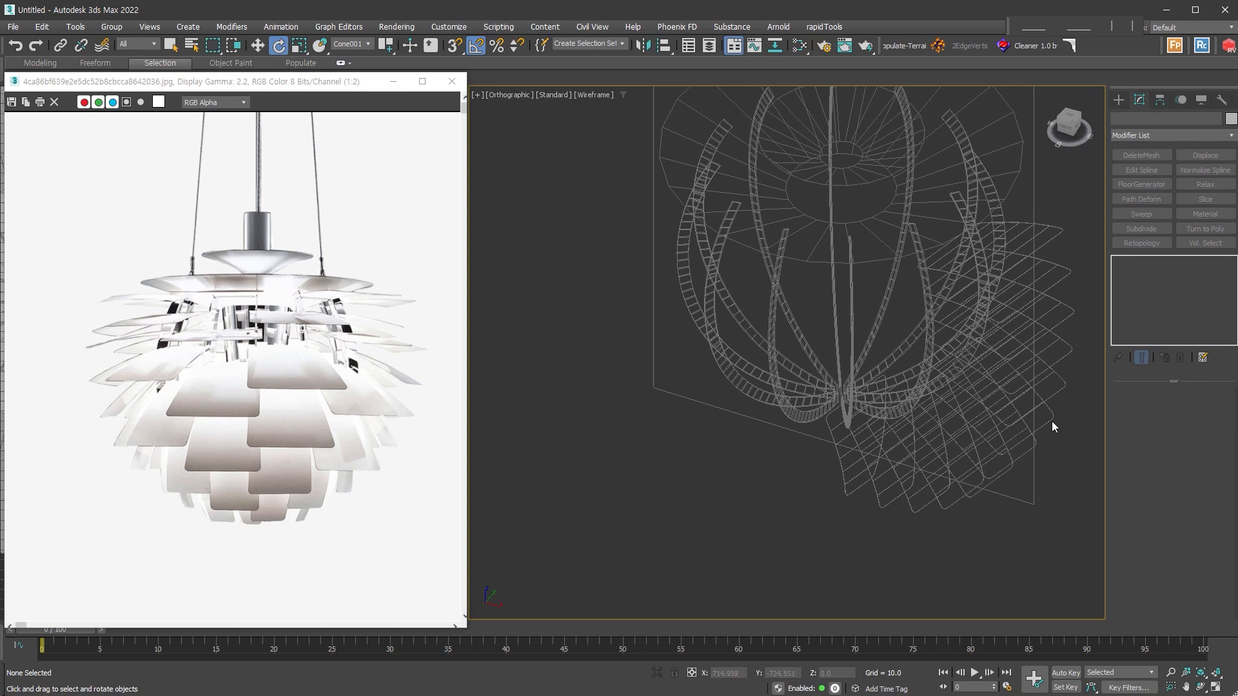
pyautogui.click(1053, 426)
pyautogui.moveTo(853, 213); pyautogui.dragTo(838, 224)
pyautogui.keyDown('alt'); pyautogui.moveTo(1020, 356); pyautogui.dragTo(985, 354, button='middle'); pyautogui.keyUp('alt')
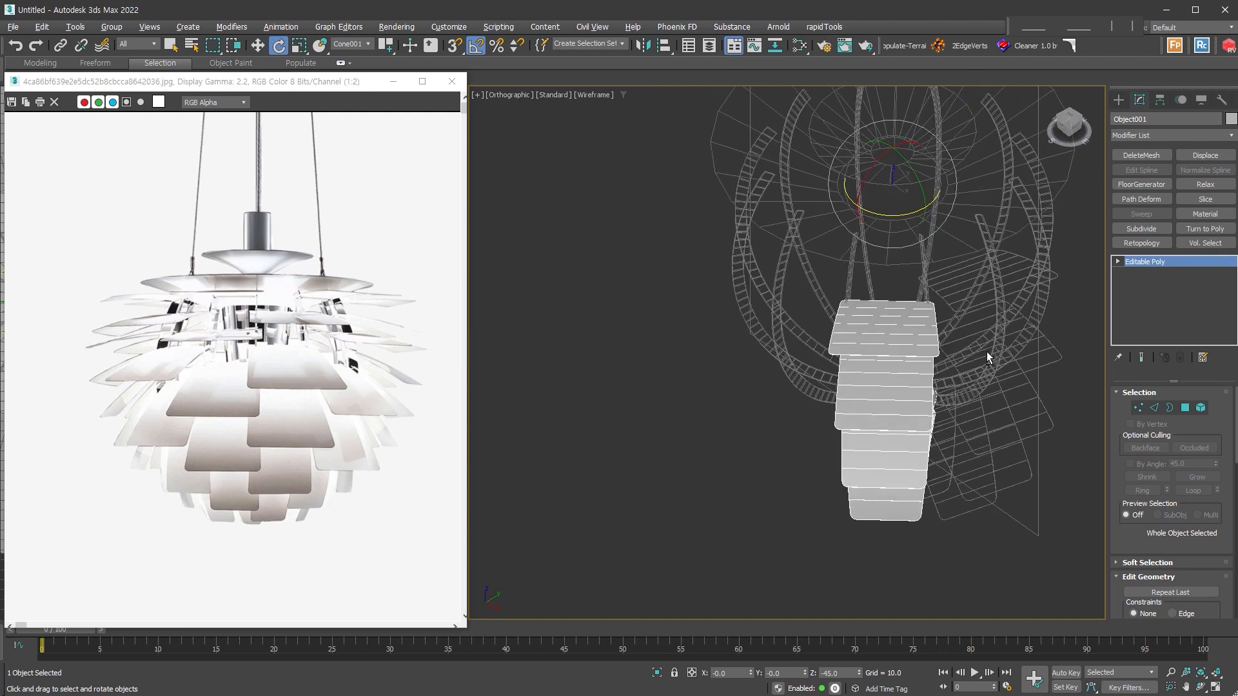
pyautogui.moveTo(969, 402); pyautogui.dragTo(875, 429, button='middle')
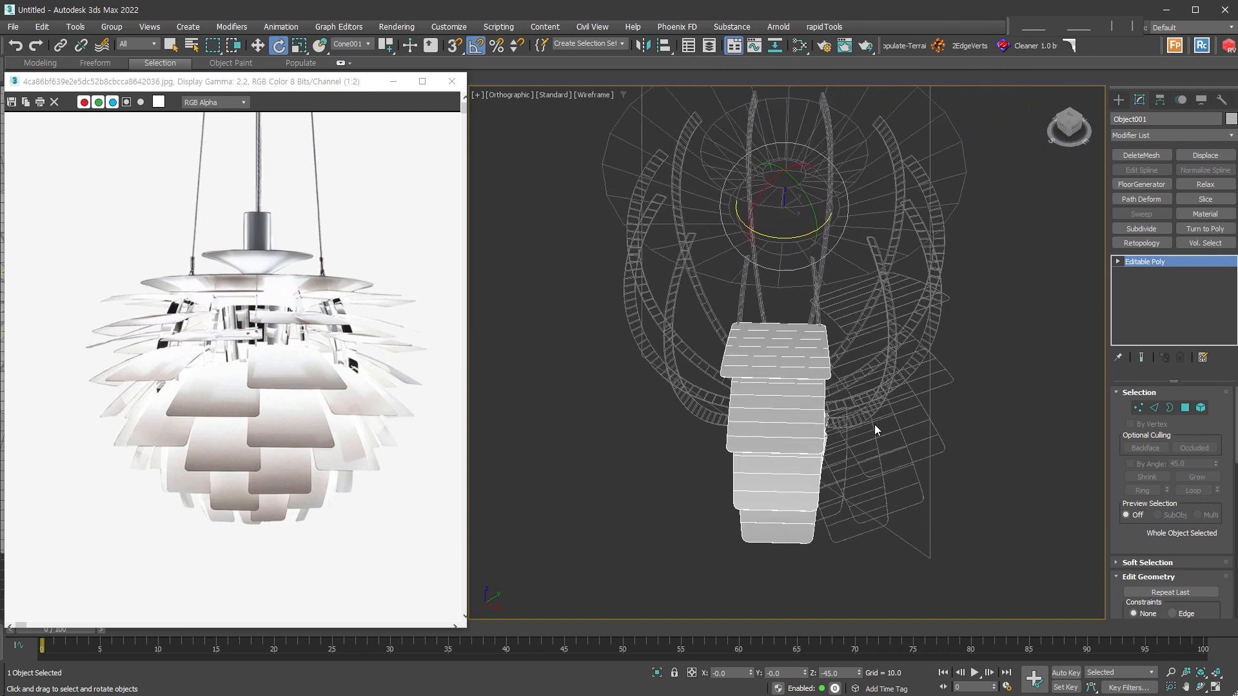
# - Clone both leaf sets together as instances in -60 degree steps about Z, filling the full circle around the lamp
pyautogui.keyDown('ctrl'); pyautogui.click(902, 466); pyautogui.keyUp('ctrl')
pyautogui.moveTo(800, 414)
pyautogui.keyDown('alt'); pyautogui.mouseDown(button='middle')
pyautogui.moveTo(792, 367)
pyautogui.moveTo(820, 402)
pyautogui.mouseUp(button='middle'); pyautogui.keyUp('alt')
pyautogui.moveTo(668, 362); pyautogui.dragTo(817, 369, button='middle')
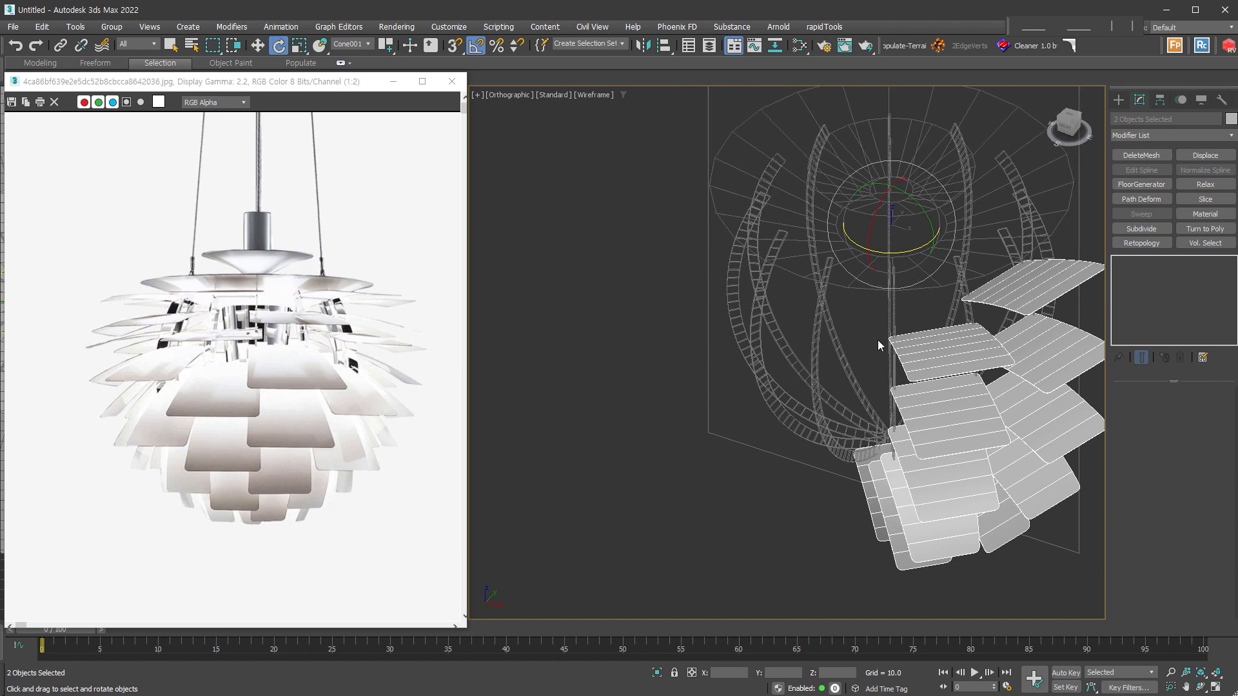
pyautogui.moveTo(910, 249); pyautogui.dragTo(870, 254)
pyautogui.click(573, 330)
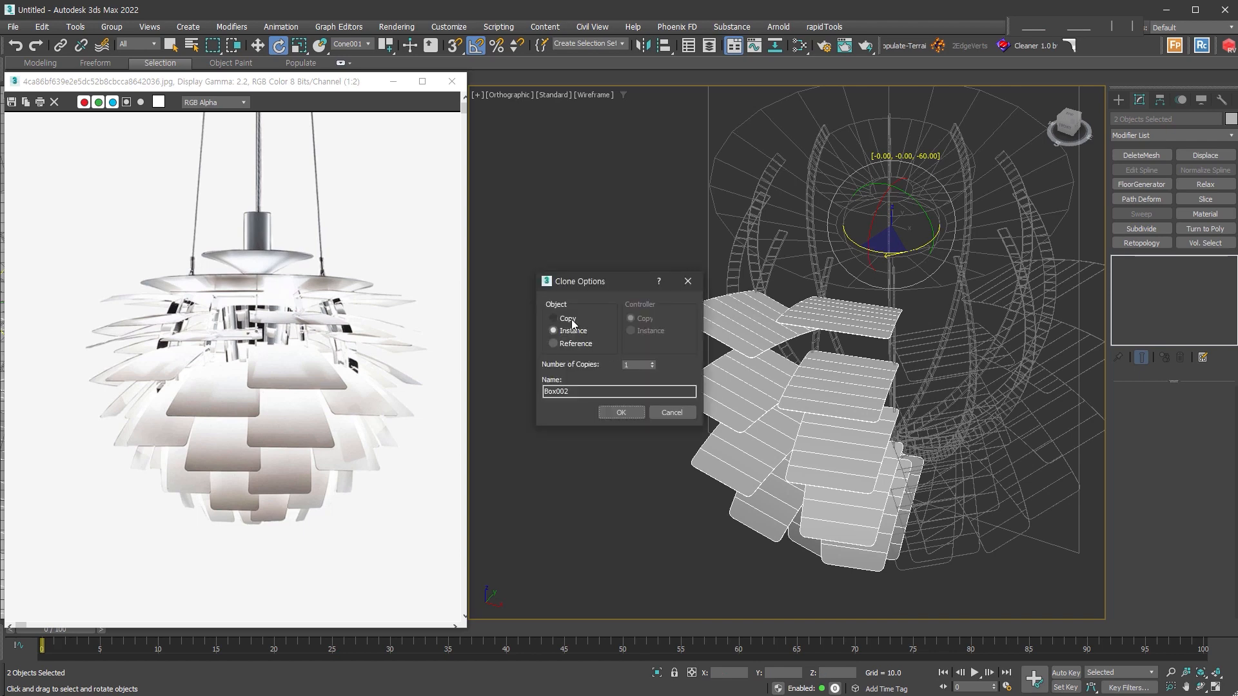
pyautogui.click(652, 362)
pyautogui.click(629, 409)
pyautogui.moveTo(838, 335)
pyautogui.keyDown('alt'); pyautogui.mouseDown(button='middle')
pyautogui.moveTo(941, 361)
pyautogui.moveTo(1019, 407)
pyautogui.moveTo(974, 364)
pyautogui.moveTo(953, 278)
pyautogui.mouseUp(button='middle'); pyautogui.keyUp('alt')
pyautogui.moveTo(933, 467); pyautogui.dragTo(917, 534, button='middle')
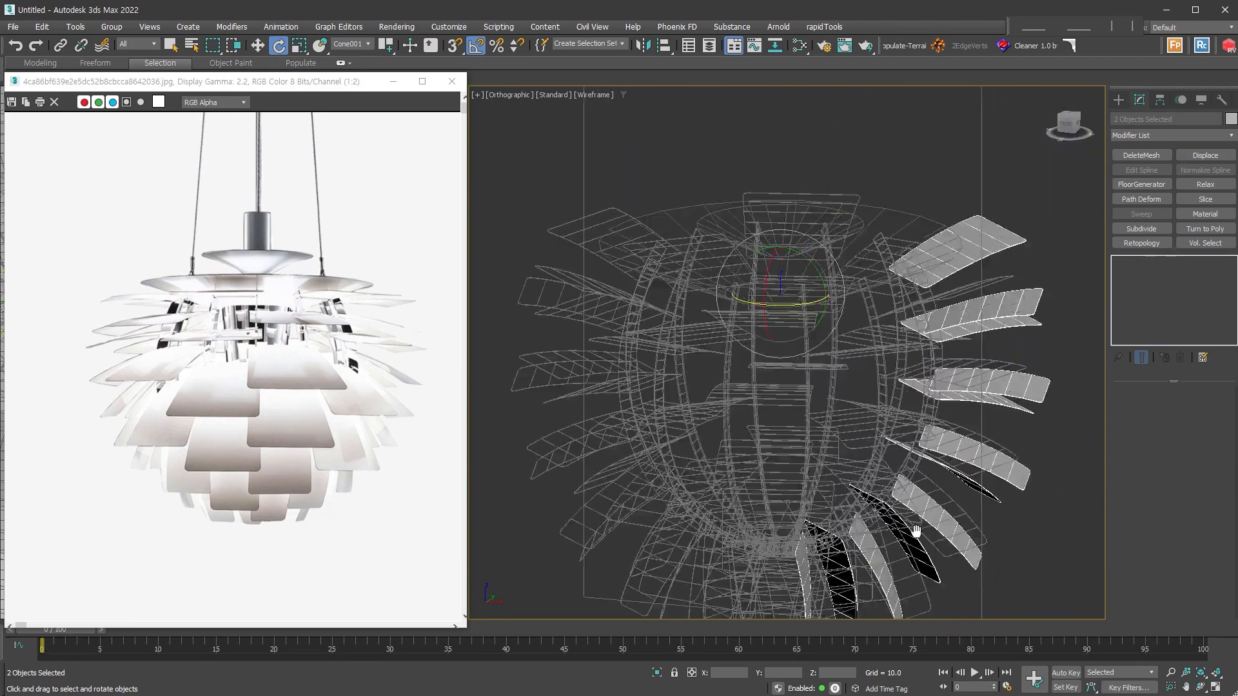
# - Delete the flat reference plane behind the lamp and display the model shaded in the front view
pyautogui.scroll(-3, 918, 533)
pyautogui.moveTo(992, 197); pyautogui.dragTo(998, 252, button='middle')
pyautogui.click(966, 235)
pyautogui.moveTo(903, 313); pyautogui.dragTo(886, 303, button='middle')
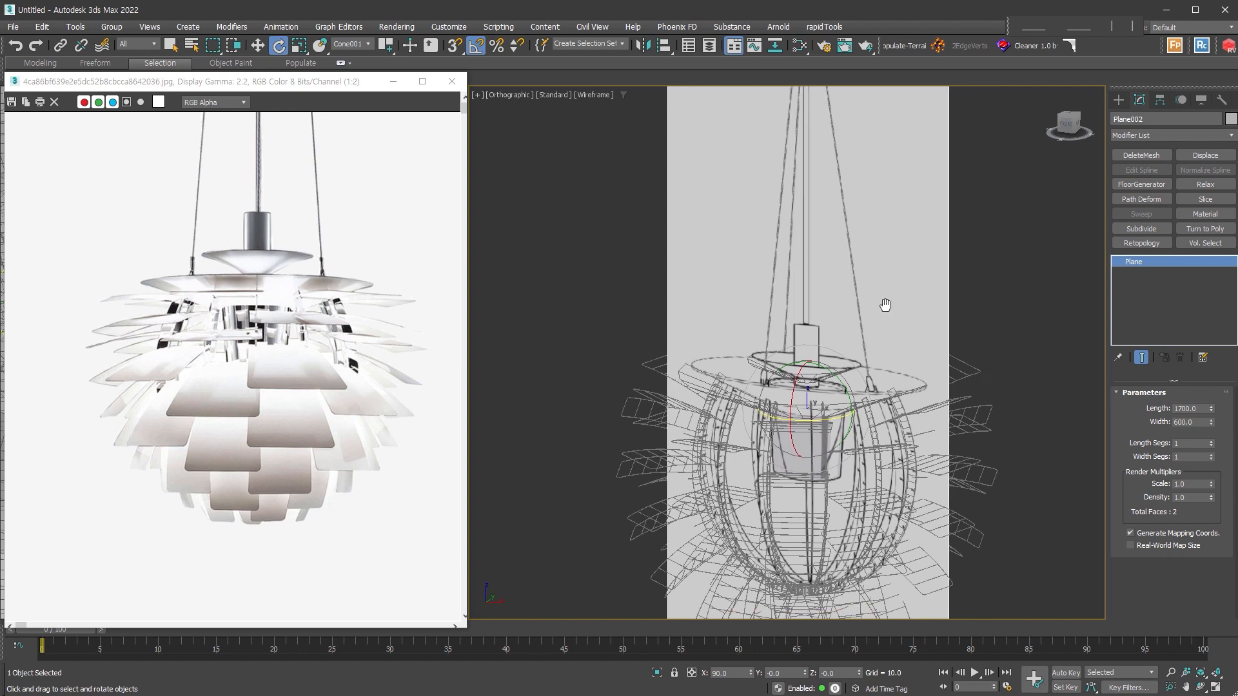
pyautogui.press('Delete')
pyautogui.press('f')
pyautogui.press('z')
pyautogui.press('F3')
pyautogui.moveTo(874, 255); pyautogui.dragTo(867, 308, button='middle')
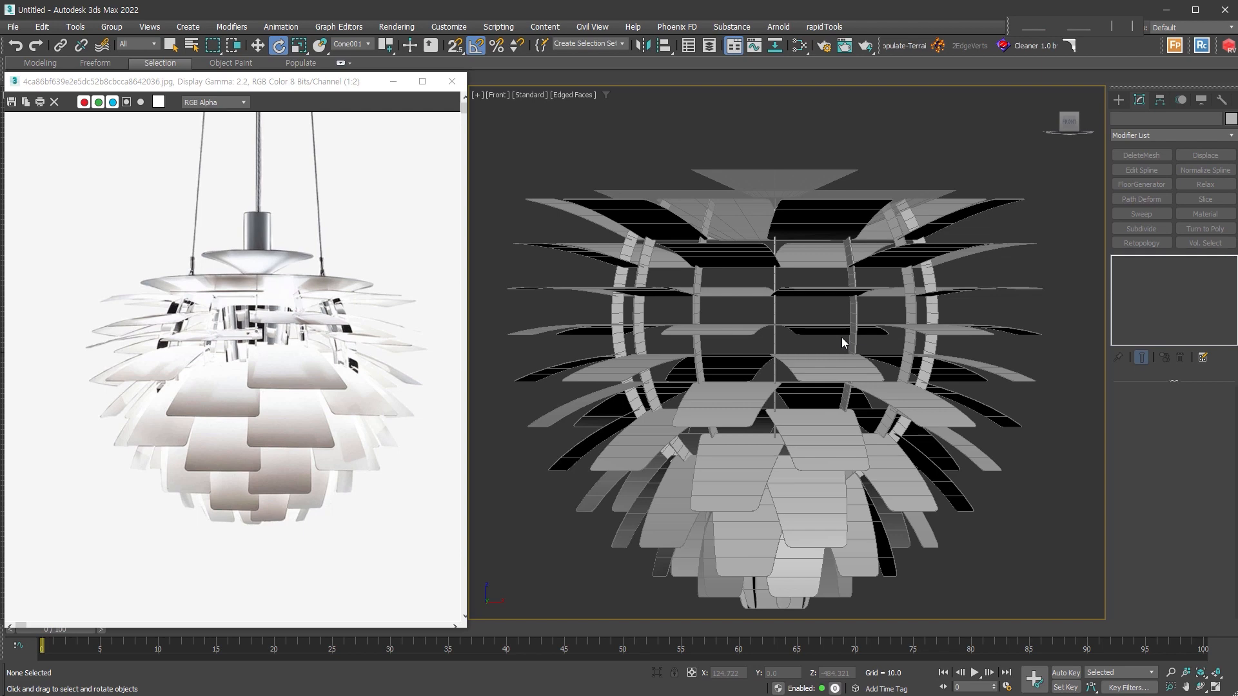
# - Increase the number of sides of the large top cone and convert it to an Editable Poly
pyautogui.click(907, 198)
pyautogui.keyDown('alt'); pyautogui.moveTo(907, 197); pyautogui.dragTo(888, 247, button='middle'); pyautogui.keyUp('alt')
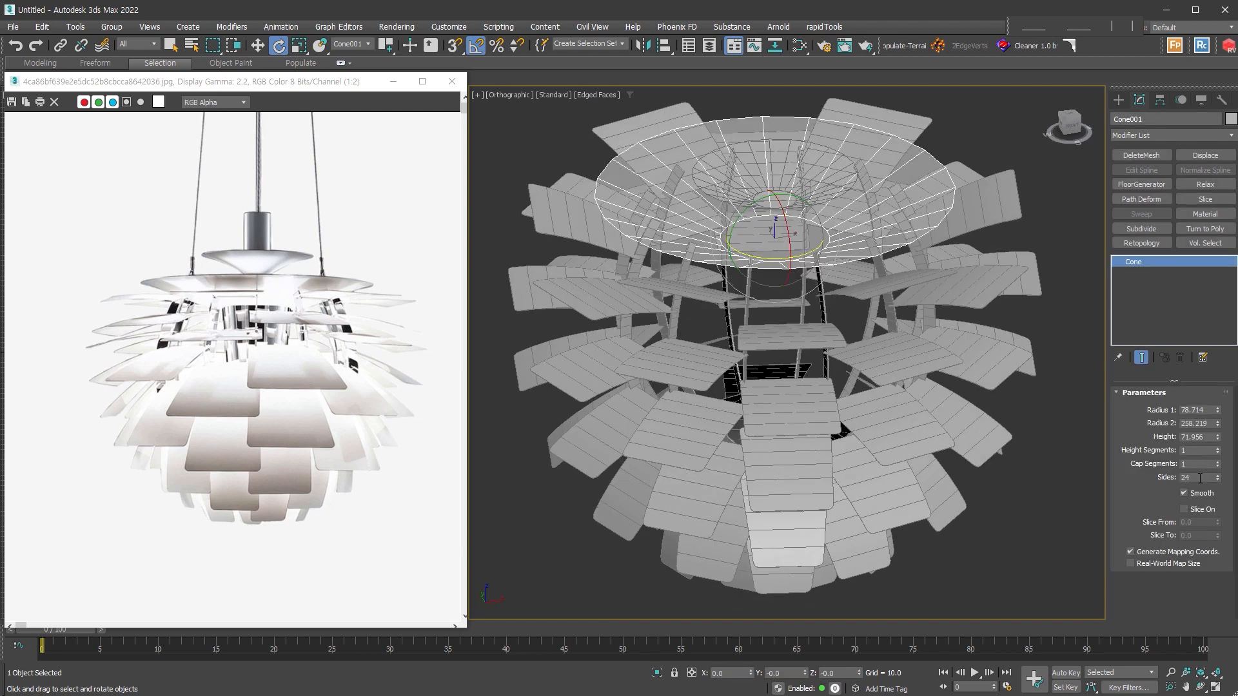
pyautogui.doubleClick(1200, 478)
pyautogui.write('644')
pyautogui.click(840, 323)
pyautogui.rightClick(840, 323)
pyautogui.click(826, 370)
# - Detach the large cone's narrow end cap as a separate object and delete its wide end cap
pyautogui.scroll(5, 840, 323)
pyautogui.moveTo(879, 362); pyautogui.dragTo(877, 385)
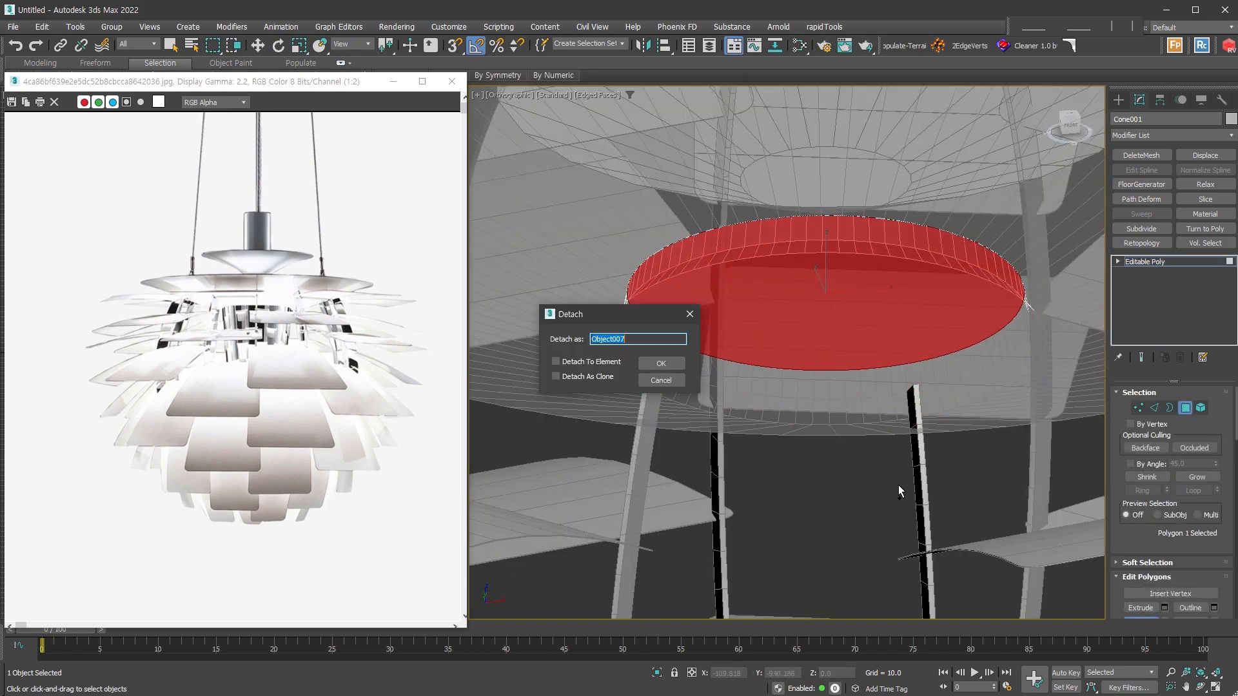
pyautogui.press('Delete')
# - Chamfer the edge loop around the narrow end of the large cone and leave edge editing
pyautogui.press('4')
pyautogui.scroll(-5, 900, 491)
pyautogui.keyDown('alt'); pyautogui.moveTo(793, 452); pyautogui.dragTo(669, 360, button='middle'); pyautogui.keyUp('alt')
pyautogui.click(1154, 408)
pyautogui.doubleClick(651, 386)
pyautogui.press('r')
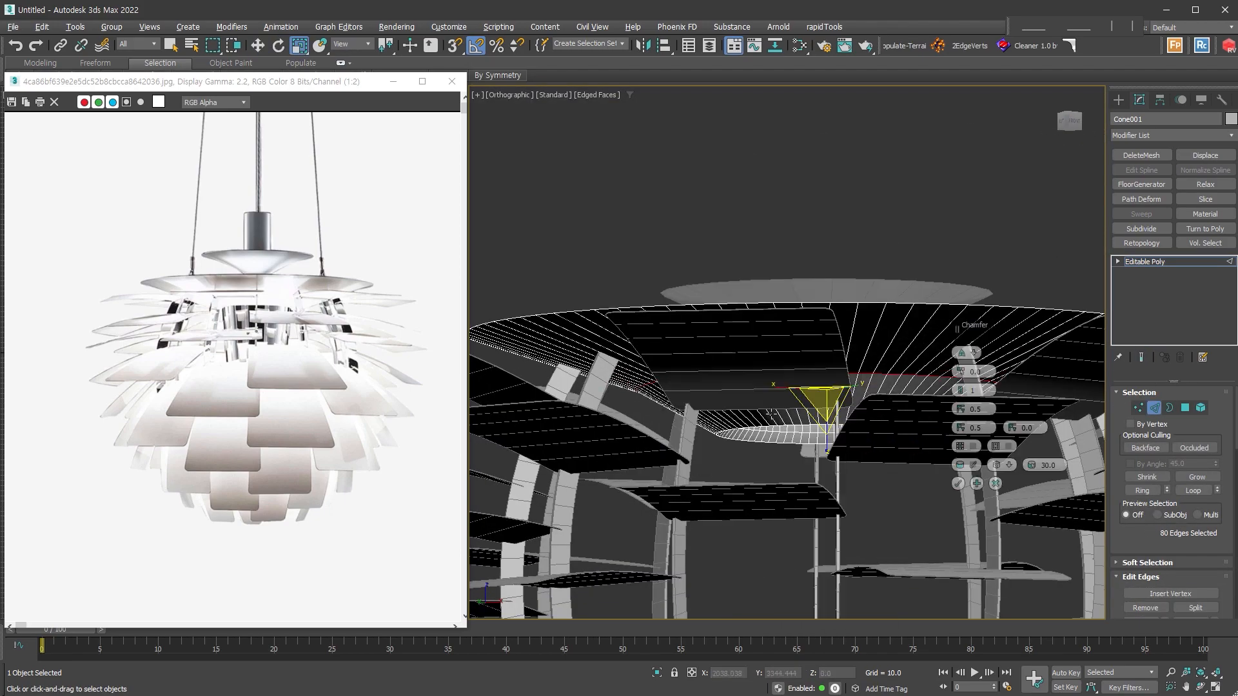
pyautogui.rightClick(669, 450)
pyautogui.click(967, 483)
pyautogui.scroll(-3, 1156, 458)
pyautogui.keyDown('alt'); pyautogui.moveTo(839, 477); pyautogui.dragTo(858, 413, button='middle'); pyautogui.keyUp('alt')
pyautogui.click(1154, 263)
# - Convert the small upper cone, given more sides, to an Editable Poly and select its wide end cap for editing
pyautogui.keyDown('alt'); pyautogui.moveTo(858, 361); pyautogui.dragTo(852, 413, button='middle'); pyautogui.keyUp('alt')
pyautogui.click(852, 284)
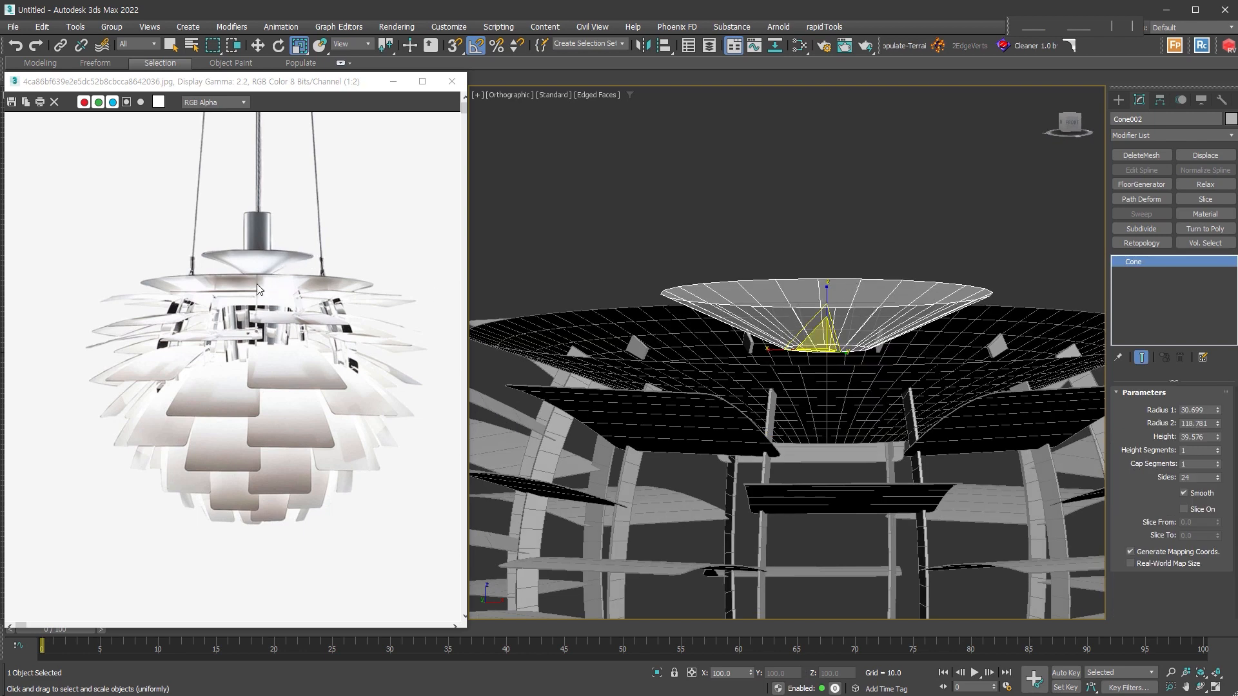
pyautogui.keyDown('alt'); pyautogui.moveTo(746, 377); pyautogui.dragTo(773, 369, button='middle'); pyautogui.keyUp('alt')
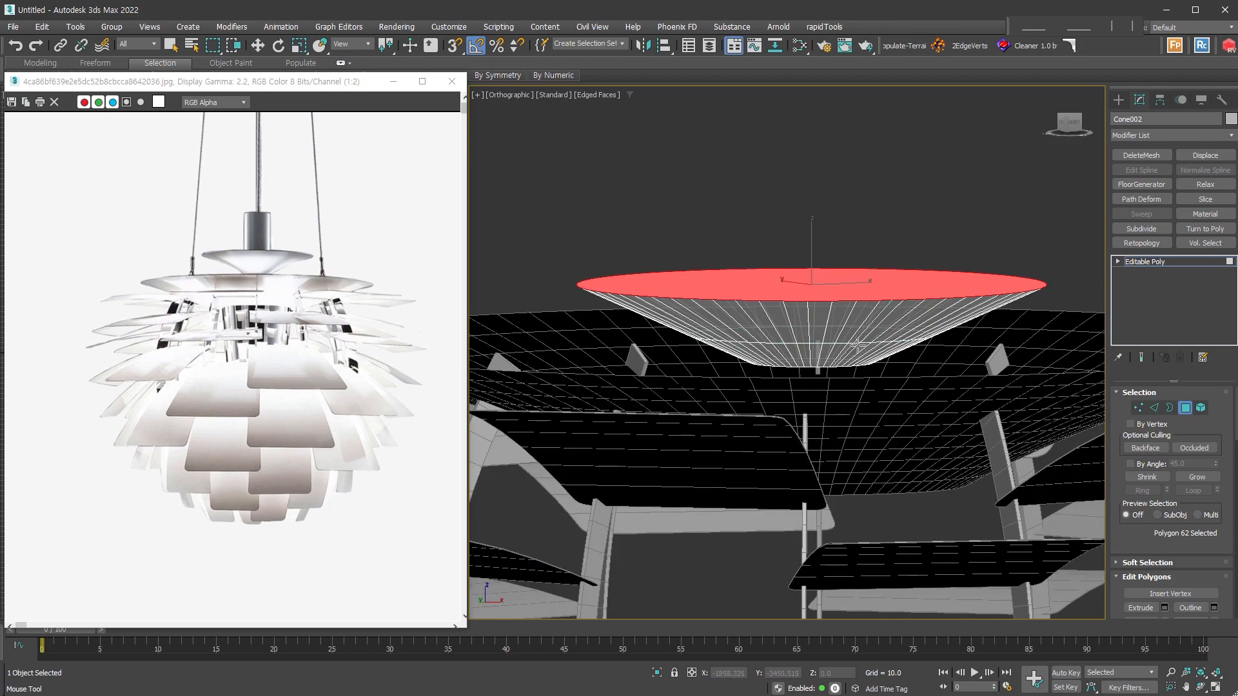
pyautogui.rightClick(808, 301)
pyautogui.click(717, 374)
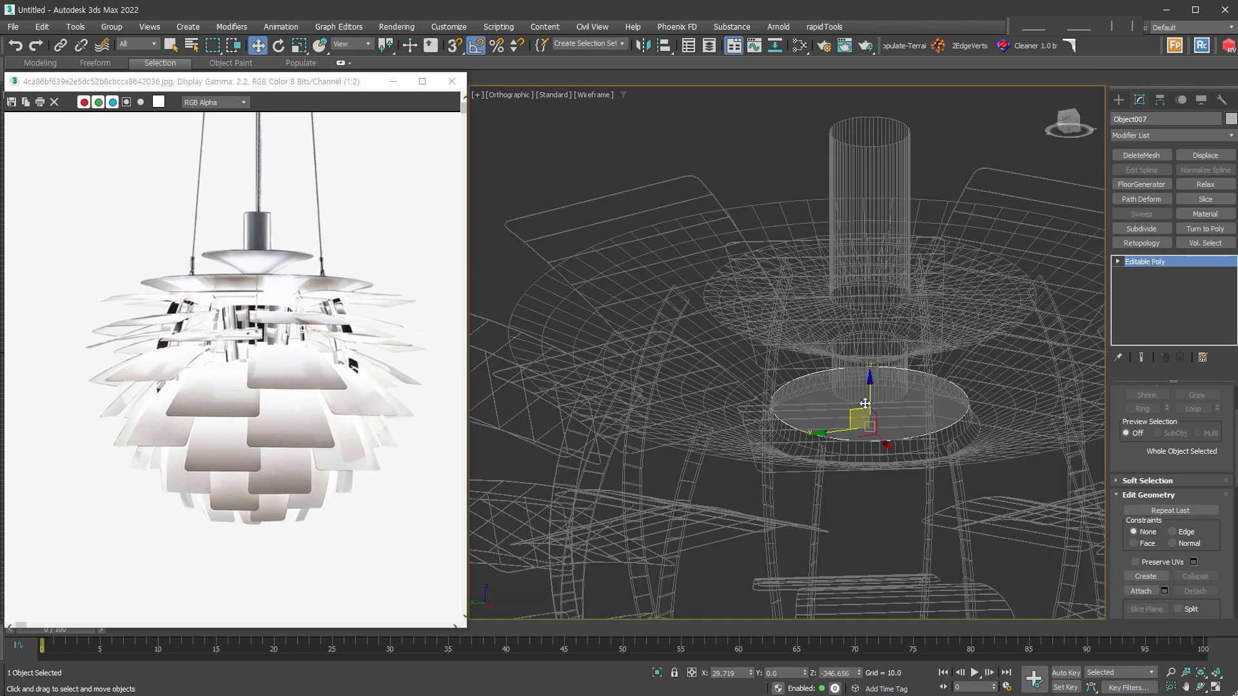
# - Bevel the detached disc under the large cone downward into a tapered cylinder with a rimmed, recessed lower end
pyautogui.press('4')
pyautogui.click(864, 403)
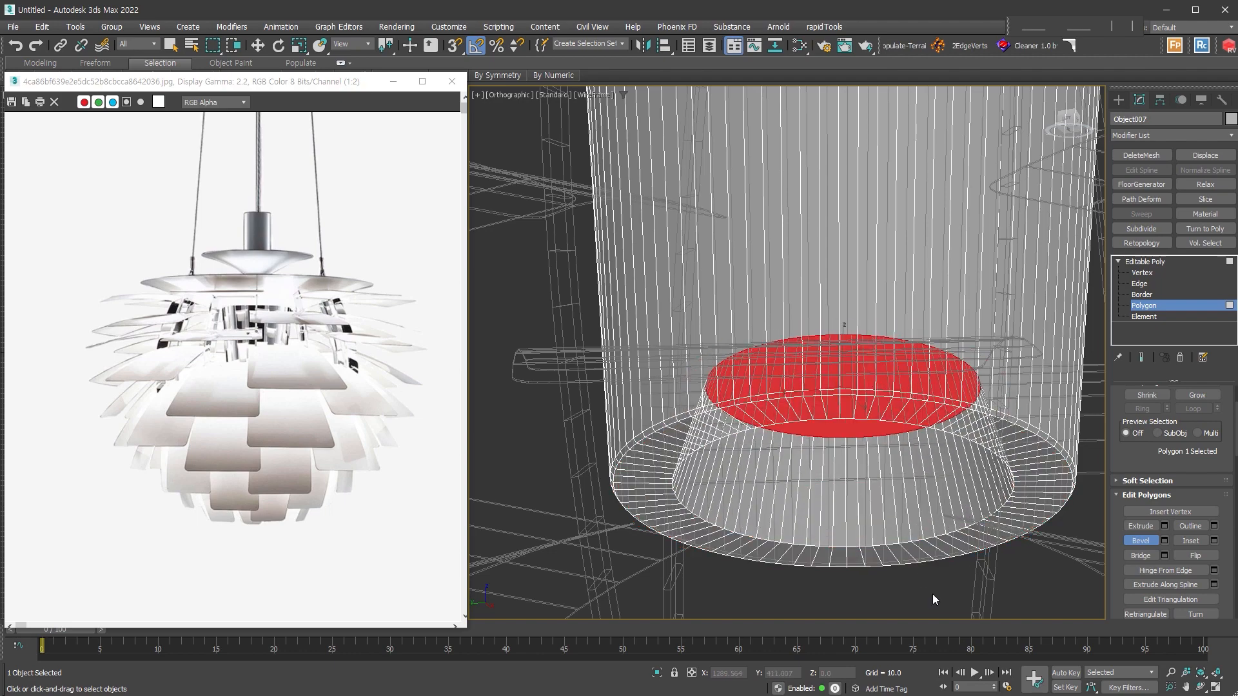
pyautogui.click(933, 595)
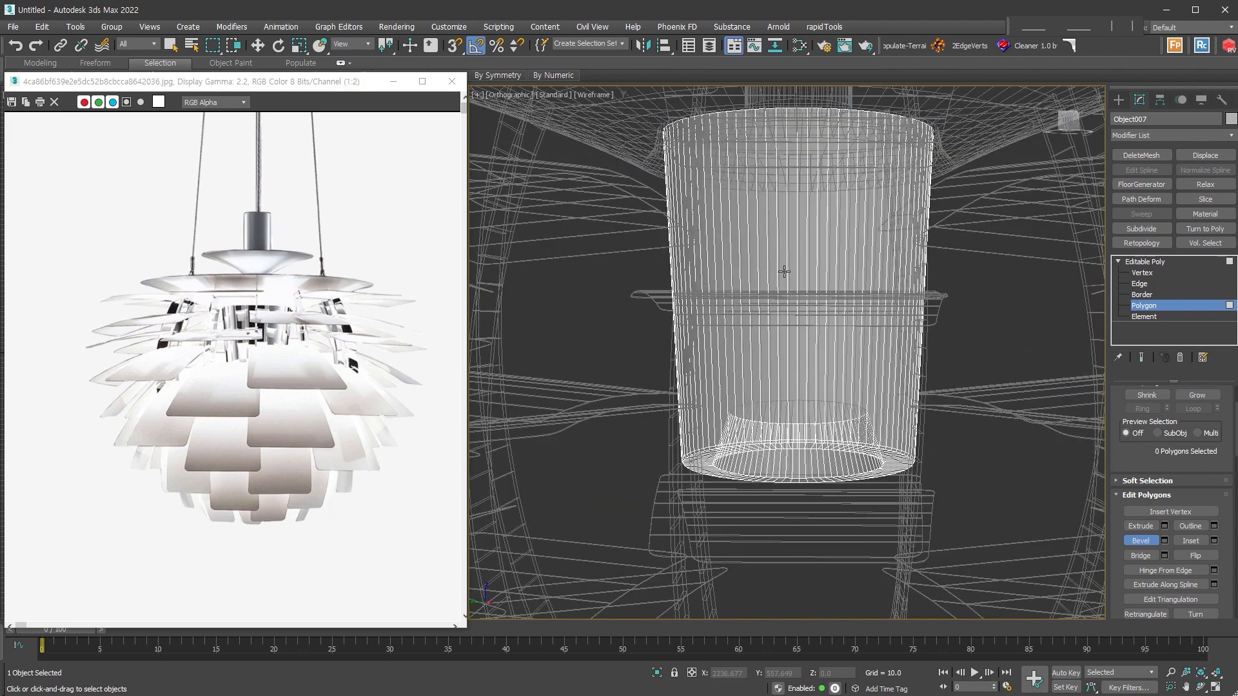
pyautogui.keyDown('alt'); pyautogui.moveTo(784, 271); pyautogui.dragTo(936, 302, button='middle'); pyautogui.keyUp('alt')
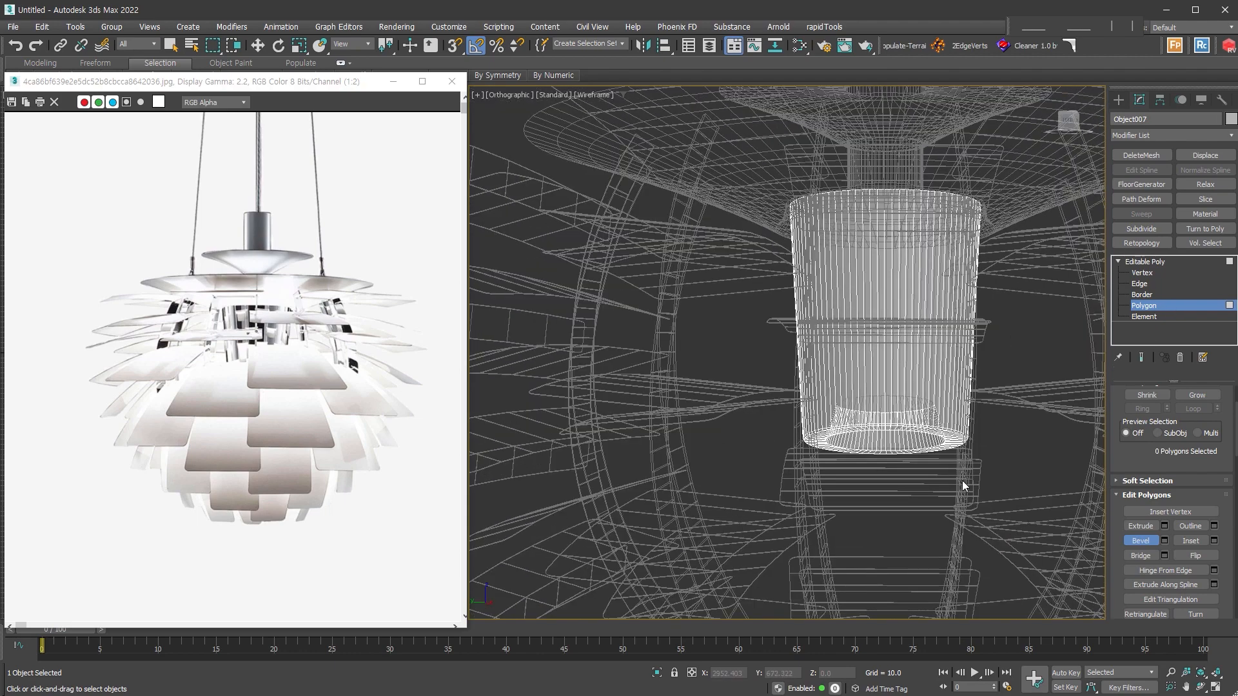
# - Leave polygon editing on the tapered socket cylinder and raise the whole object about 7 units toward the cones
pyautogui.click(1176, 308)
pyautogui.press('r')
pyautogui.scroll(-2, 928, 394)
pyautogui.keyDown('alt'); pyautogui.moveTo(928, 393); pyautogui.dragTo(819, 384, button='middle'); pyautogui.keyUp('alt')
pyautogui.press('F3')
pyautogui.scroll(-3, 892, 412)
pyautogui.keyDown('alt'); pyautogui.moveTo(819, 384); pyautogui.dragTo(881, 419, button='middle'); pyautogui.keyUp('alt')
pyautogui.keyDown('alt'); pyautogui.moveTo(758, 185); pyautogui.dragTo(827, 285, button='middle'); pyautogui.keyUp('alt')
pyautogui.scroll(3, 836, 328)
pyautogui.rightClick(835, 276)
pyautogui.click(849, 279)
pyautogui.scroll(2, 838, 314)
pyautogui.moveTo(838, 314); pyautogui.dragTo(842, 304)
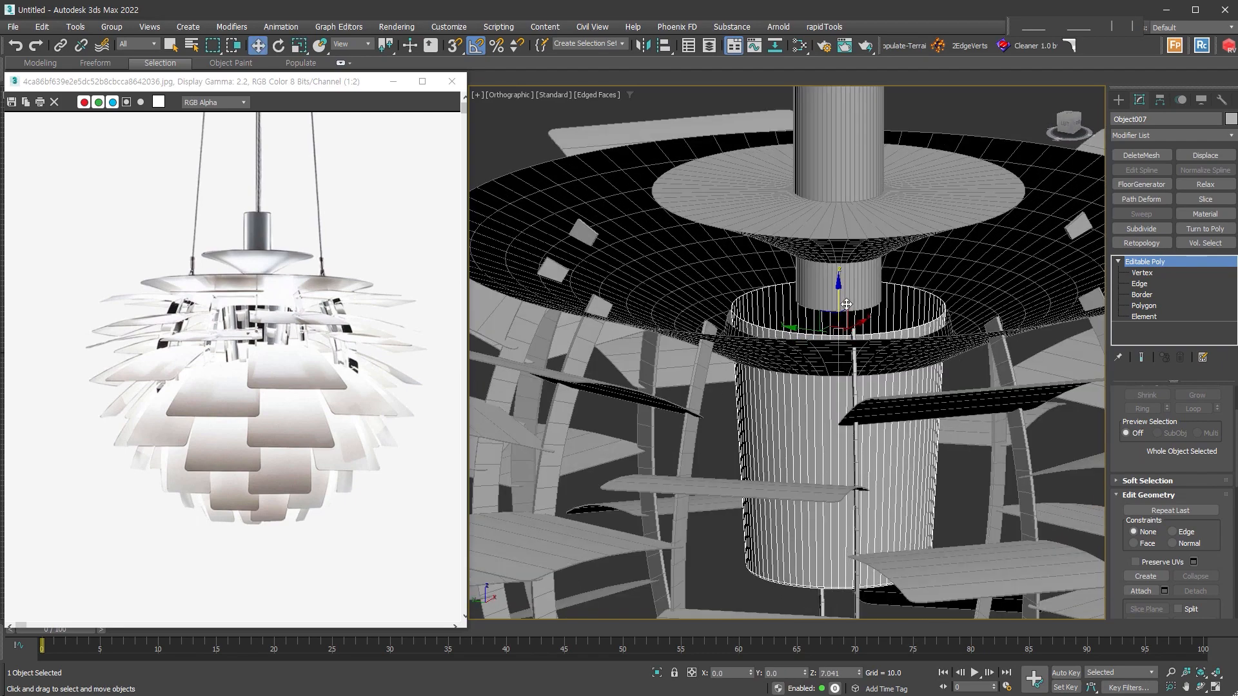
# - Extend the socket cylinder's open upper border inward to the central neck as a flat ring, then finish border editing and deselect the object
pyautogui.click(1140, 312)
pyautogui.press('3')
pyautogui.click(897, 336)
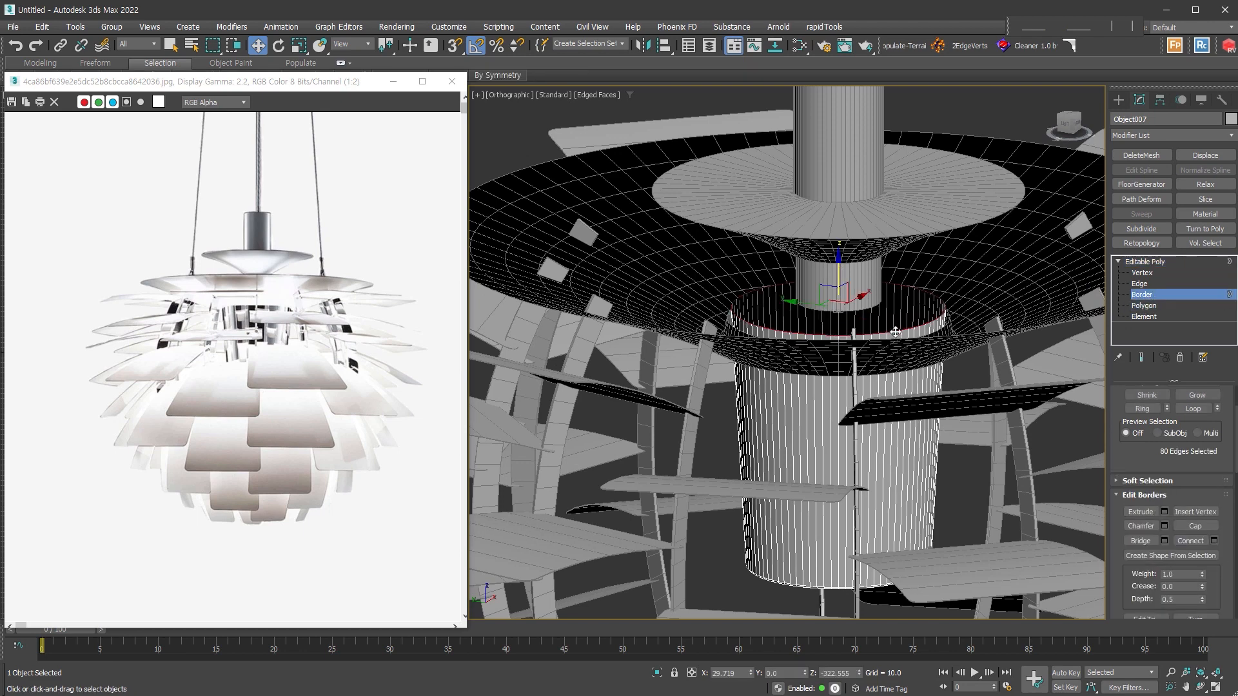
pyautogui.rightClick(839, 315)
pyautogui.click(858, 348)
pyautogui.press('w')
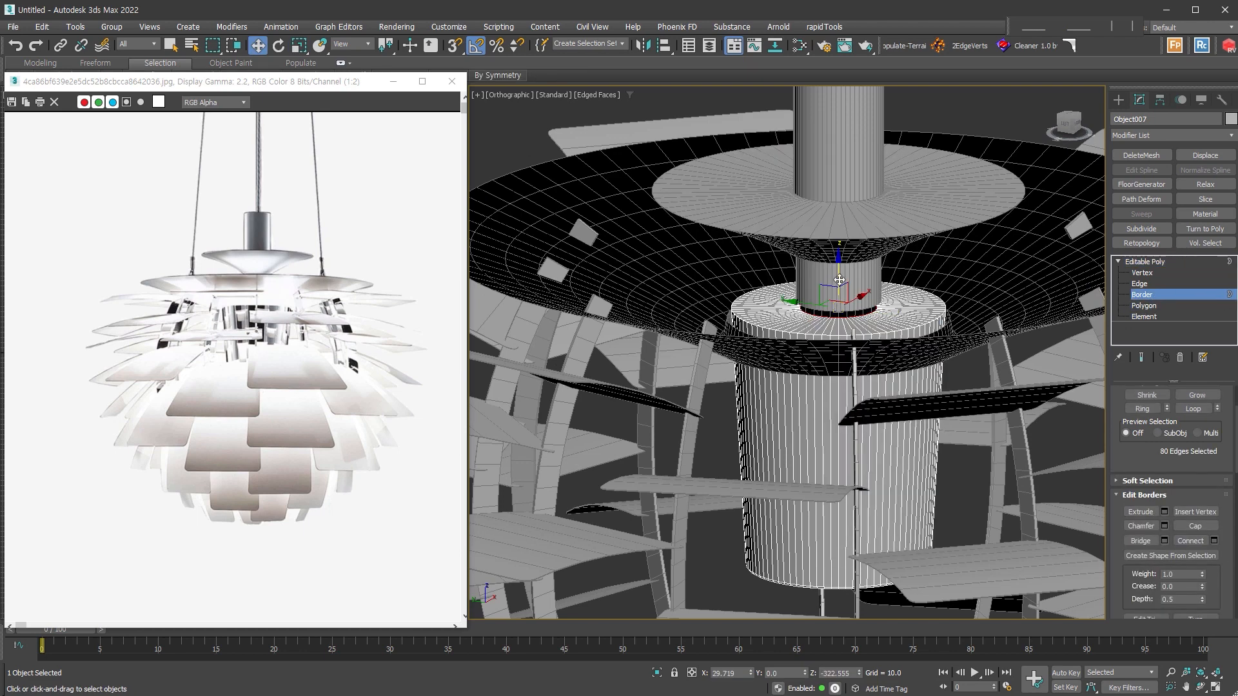
pyautogui.click(1198, 294)
pyautogui.press('z')
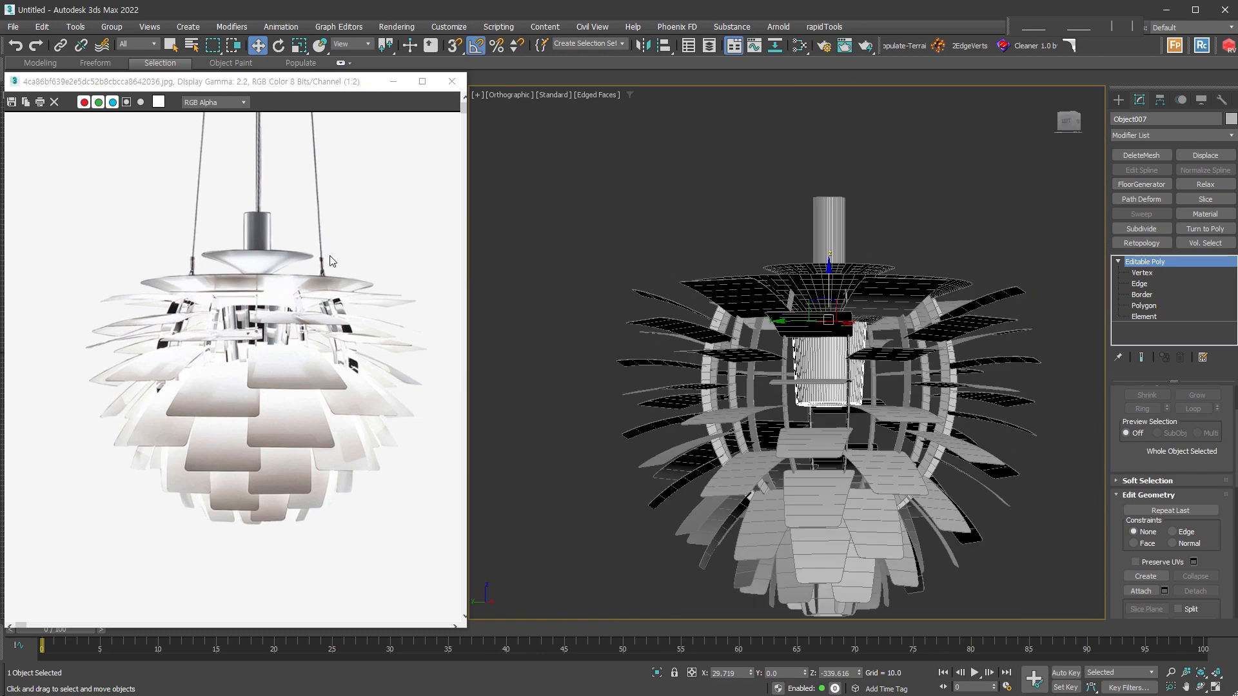
pyautogui.moveTo(937, 426); pyautogui.dragTo(863, 382, button='middle')
pyautogui.click(933, 451)
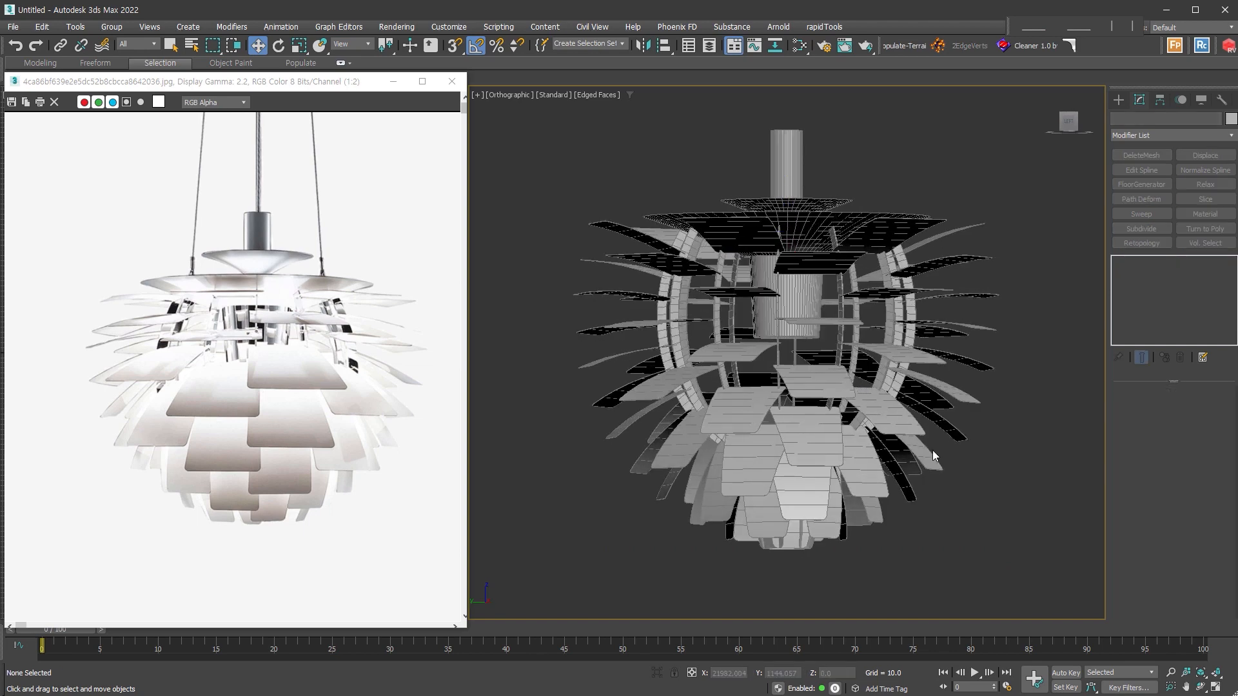
# - Create a sphere-type VRayLight at the lamp's centre in the top view
pyautogui.click(1118, 100)
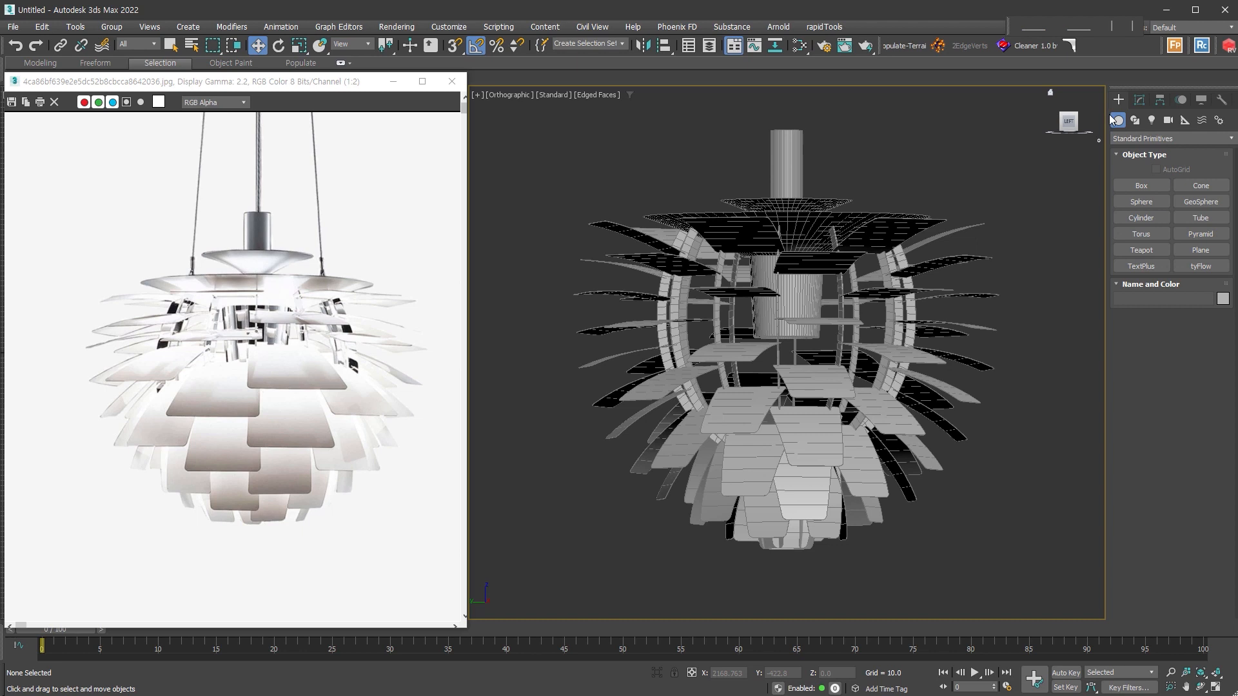
pyautogui.click(1153, 121)
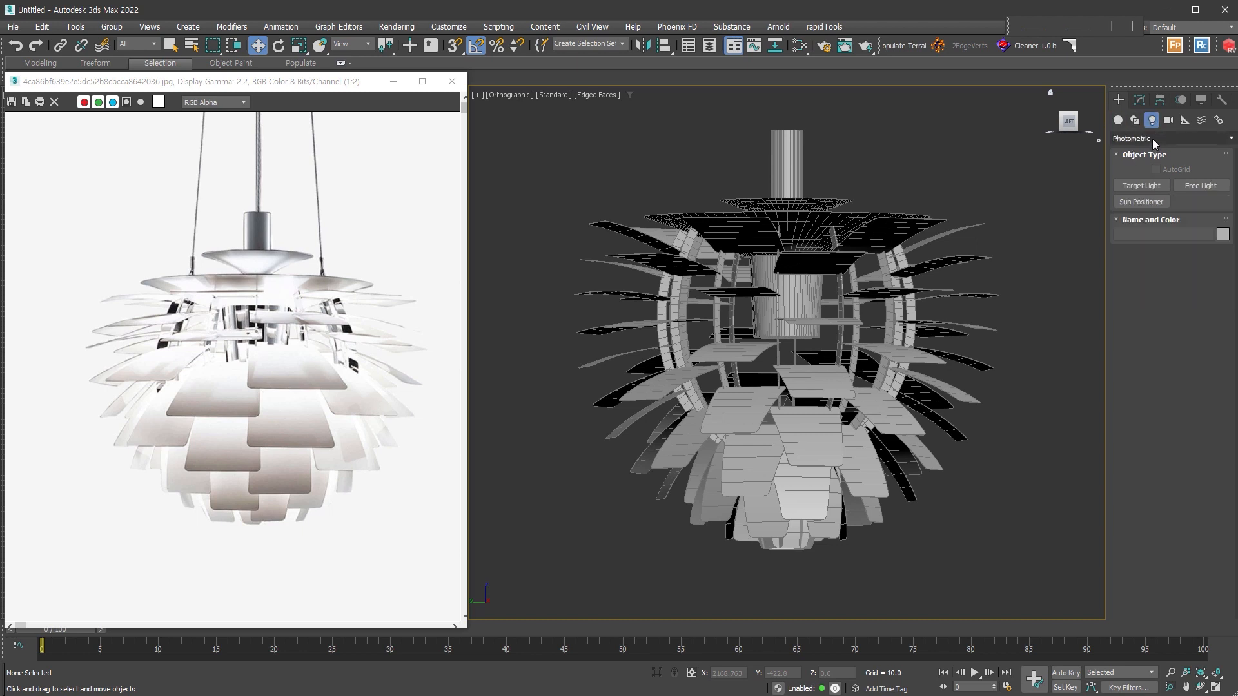
pyautogui.click(1152, 138)
pyautogui.click(1157, 207)
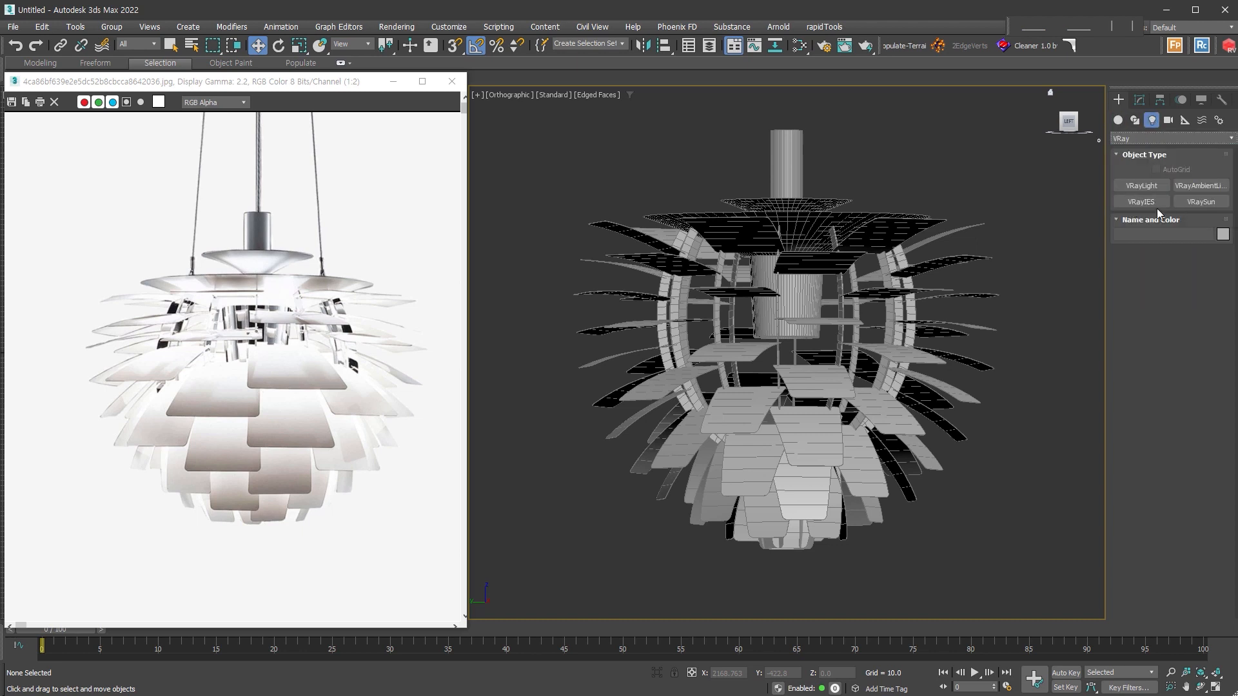
pyautogui.click(1155, 187)
pyautogui.click(1210, 270)
pyautogui.click(1188, 298)
pyautogui.press('t')
pyautogui.press('F3')
pyautogui.scroll(4, 788, 347)
pyautogui.moveTo(788, 343); pyautogui.dragTo(850, 359)
# - Lower the sphere light inside the lamp to just beneath the socket cylinder, at about Z -543
pyautogui.press('u')
pyautogui.keyDown('alt'); pyautogui.moveTo(845, 400); pyautogui.dragTo(839, 355, button='middle'); pyautogui.keyUp('alt')
pyautogui.press('w')
pyautogui.moveTo(830, 342); pyautogui.dragTo(855, 518)
pyautogui.press('F3')
pyautogui.moveTo(864, 547)
pyautogui.mouseDown(button='middle')
pyautogui.moveTo(856, 382)
pyautogui.moveTo(826, 415)
pyautogui.moveTo(838, 417)
pyautogui.moveTo(846, 391)
pyautogui.mouseUp(button='middle')
pyautogui.scroll(4, 855, 383)
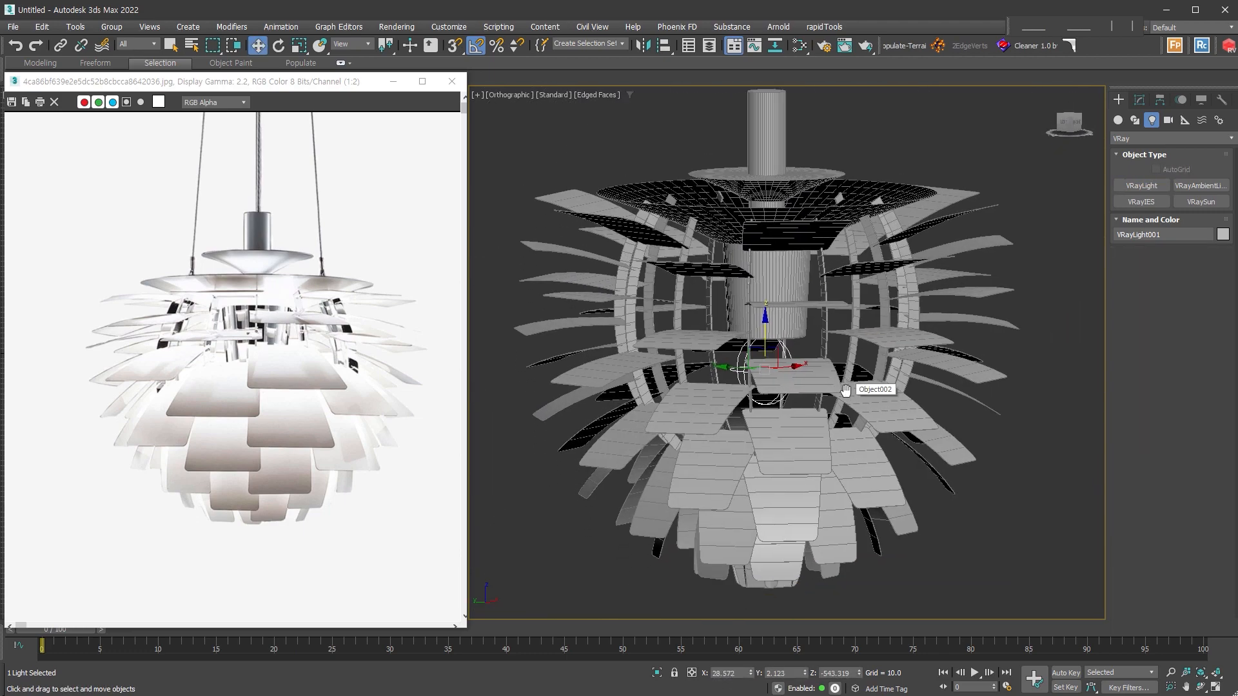
# - Switch the viewport to perspective and frame the whole lamp from slightly above, with one set of leaf panels selected
pyautogui.keyDown('alt'); pyautogui.moveTo(984, 467); pyautogui.dragTo(961, 453, button='middle'); pyautogui.keyUp('alt')
pyautogui.scroll(-2, 960, 452)
pyautogui.click(882, 449)
pyautogui.press('p')
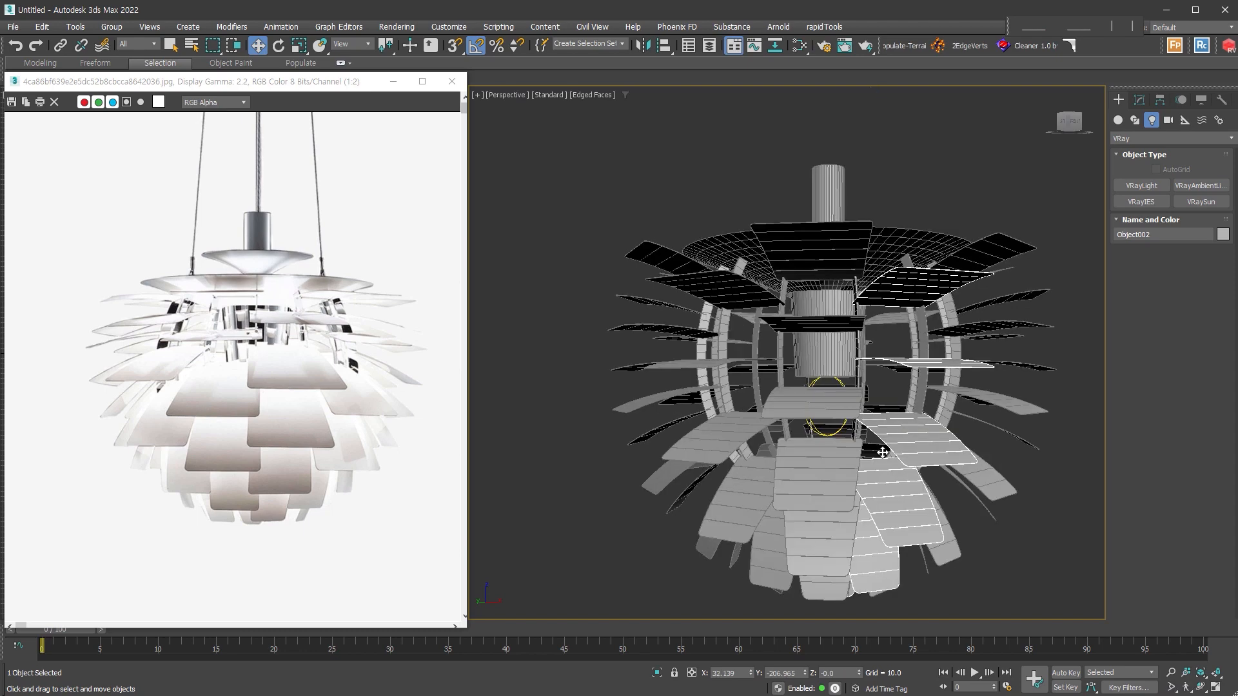
pyautogui.scroll(2, 881, 447)
pyautogui.keyDown('alt'); pyautogui.moveTo(882, 447); pyautogui.dragTo(893, 445, button='middle'); pyautogui.keyUp('alt')
pyautogui.click(1201, 673)
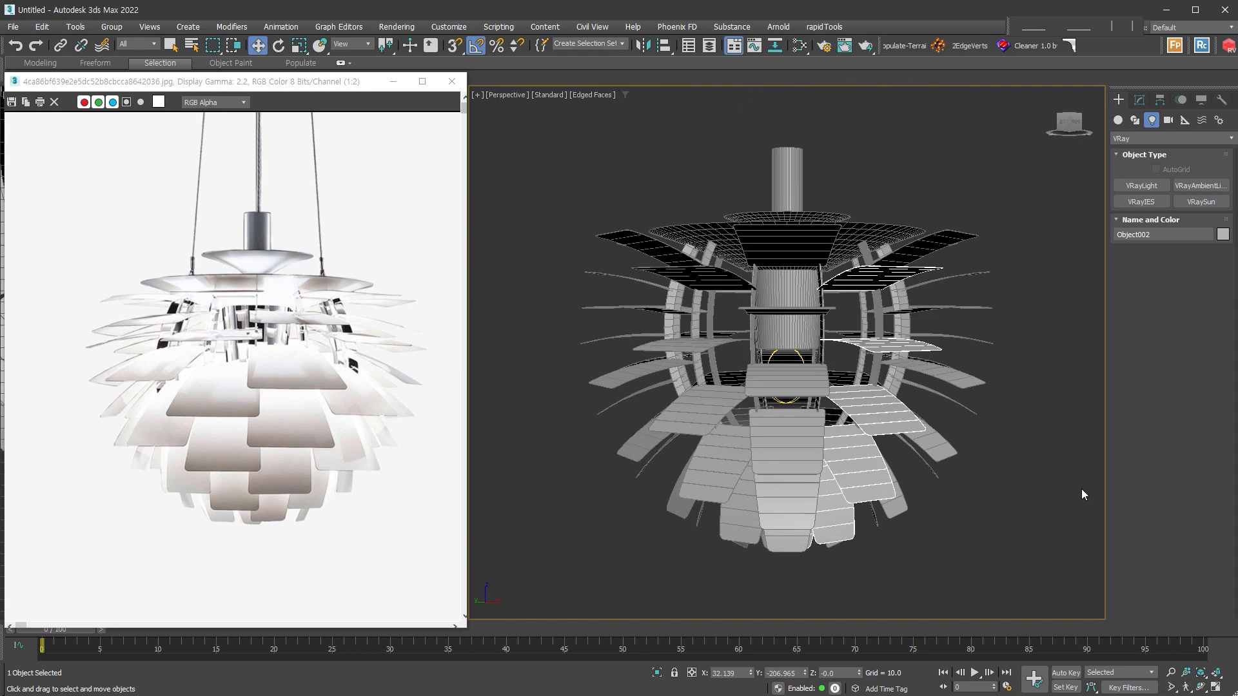